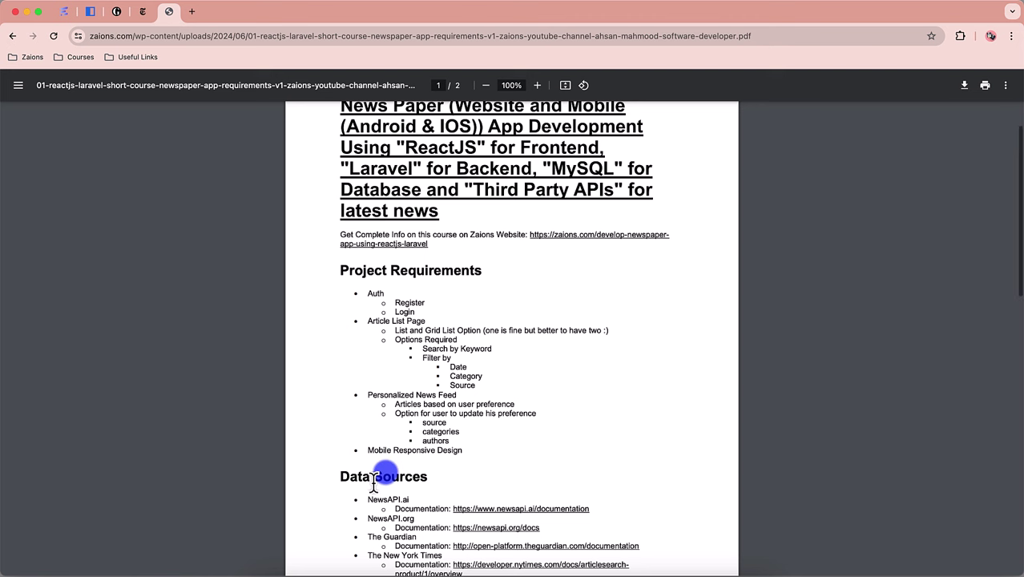
# Step: Select the Data Sources text, follow the NYTimes API link, then return to the PDF
pyautogui.scroll(-5, 373, 479)
pyautogui.scroll(-1, 373, 479)
pyautogui.moveTo(361, 269); pyautogui.dragTo(498, 338)
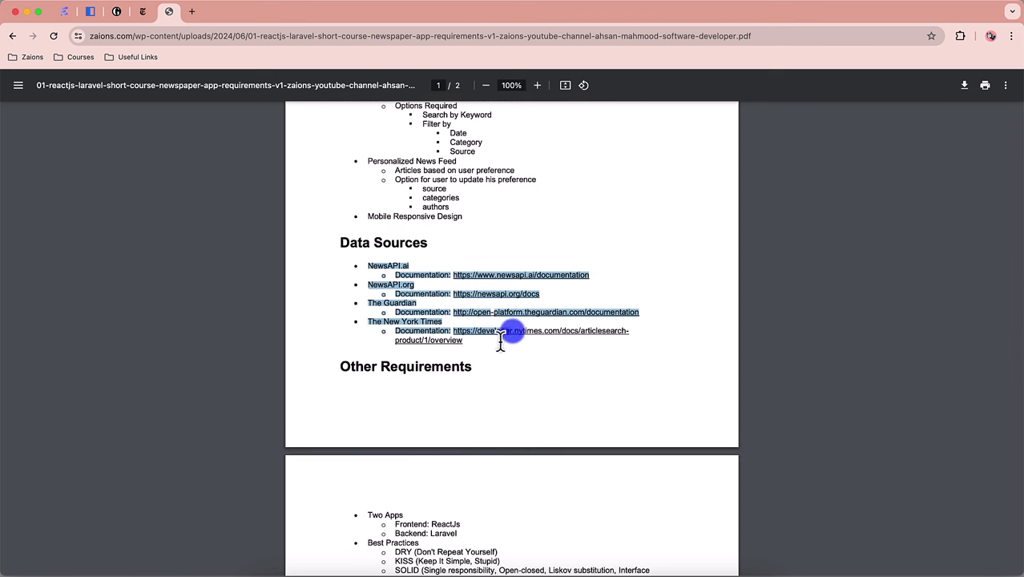
pyautogui.click(507, 353)
pyautogui.scroll(-1, 495, 385)
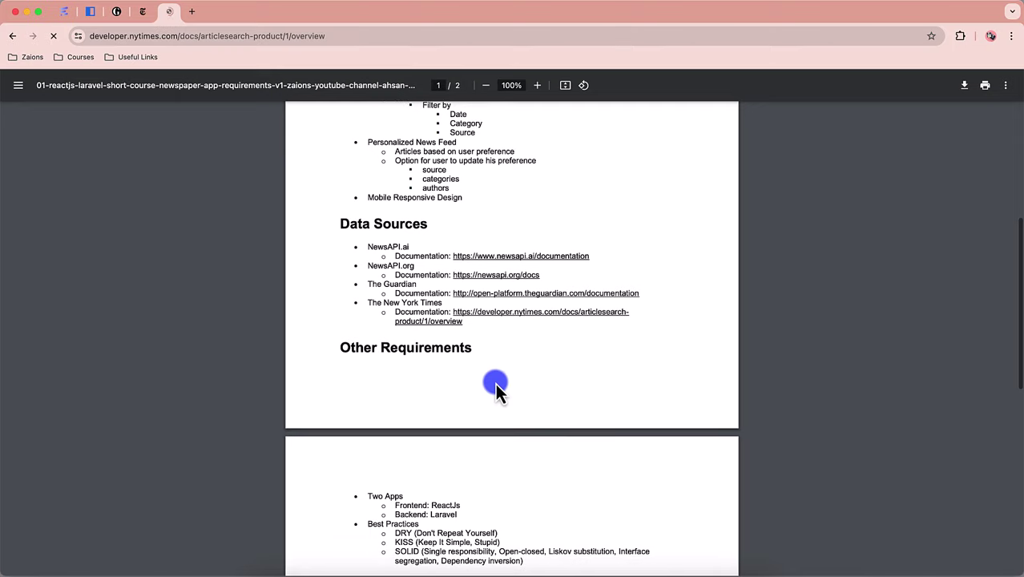
pyautogui.press('super+bracketleft')
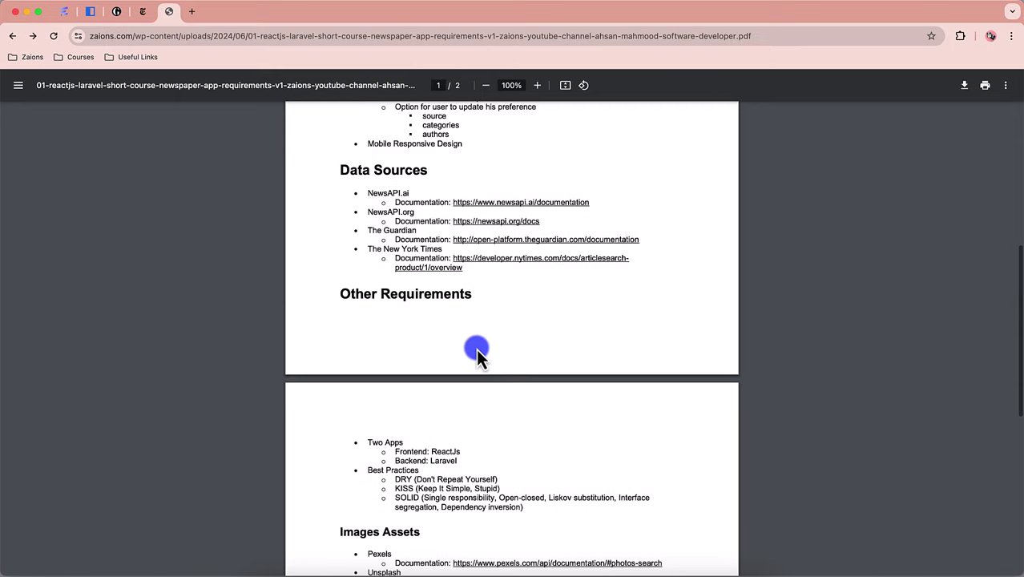
# Step: Highlight the DRY, KISS and SOLID best practices in the requirements
pyautogui.scroll(-2, 437, 366)
pyautogui.scroll(-2, 391, 388)
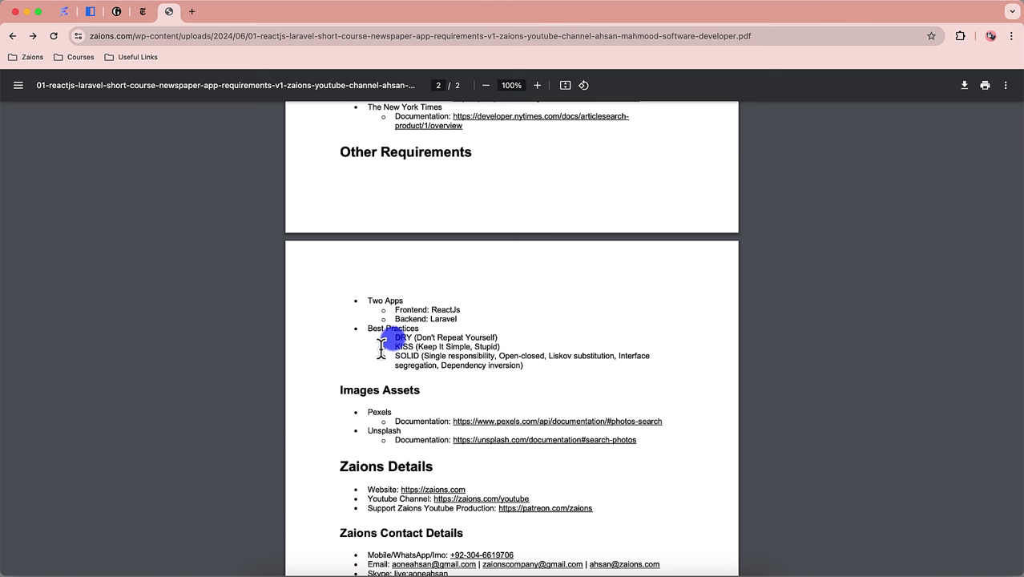
pyautogui.moveTo(382, 345); pyautogui.dragTo(542, 373)
pyautogui.click(543, 372)
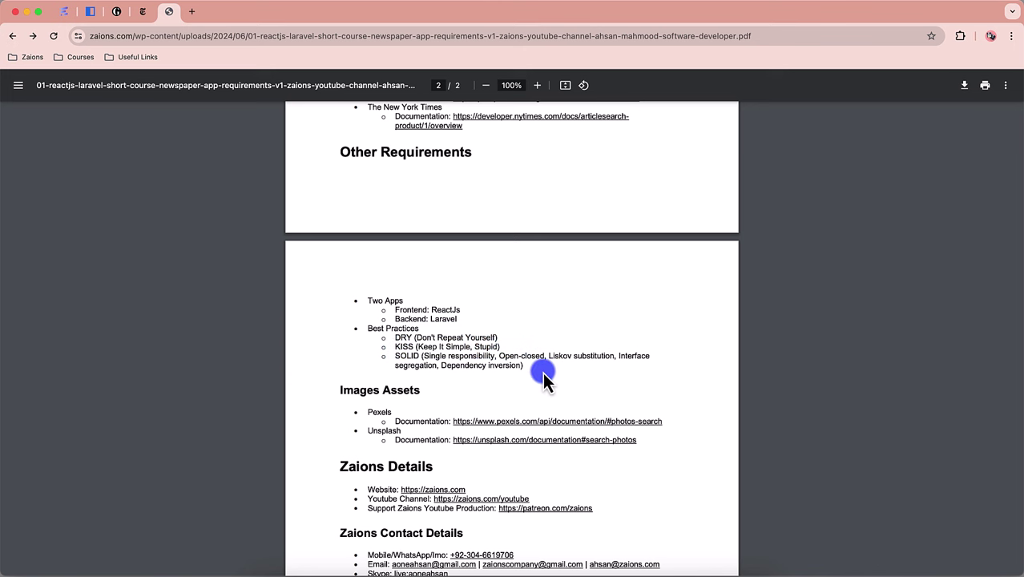
# Step: Highlight the Images Assets section, then scroll on to the page 2 contact details
pyautogui.scroll(-2, 491, 405)
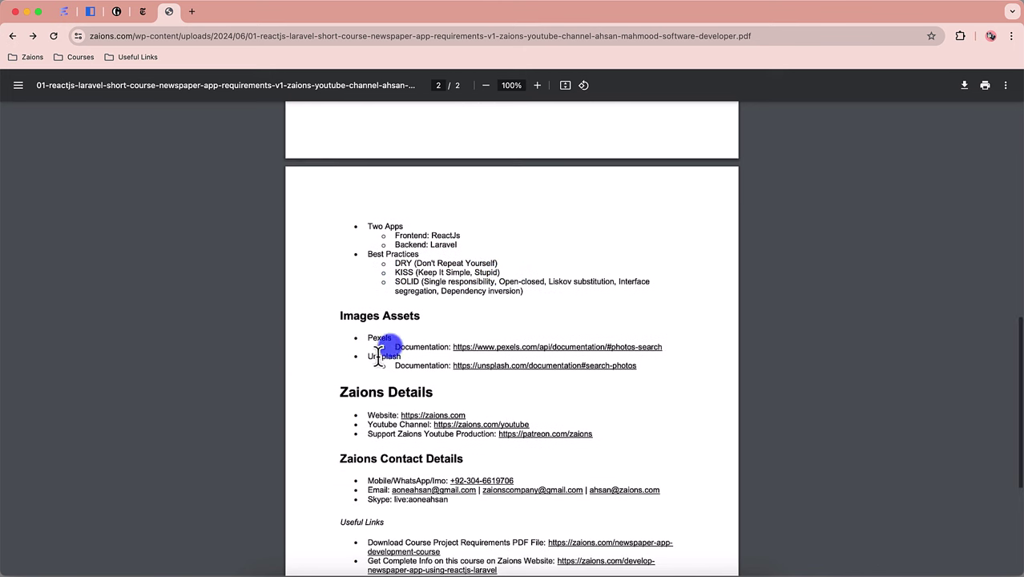
pyautogui.moveTo(327, 324); pyautogui.dragTo(507, 399)
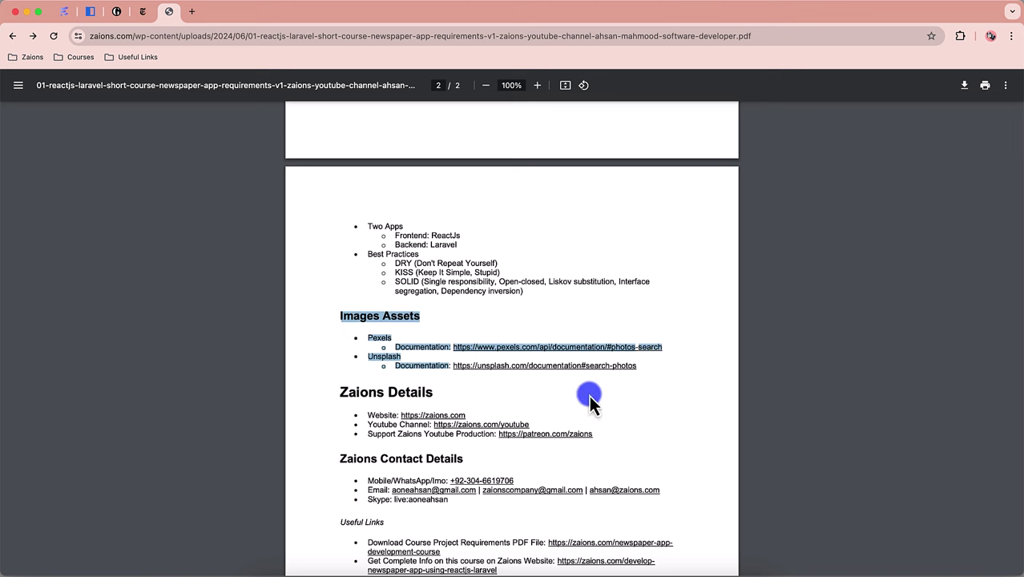
pyautogui.click(616, 384)
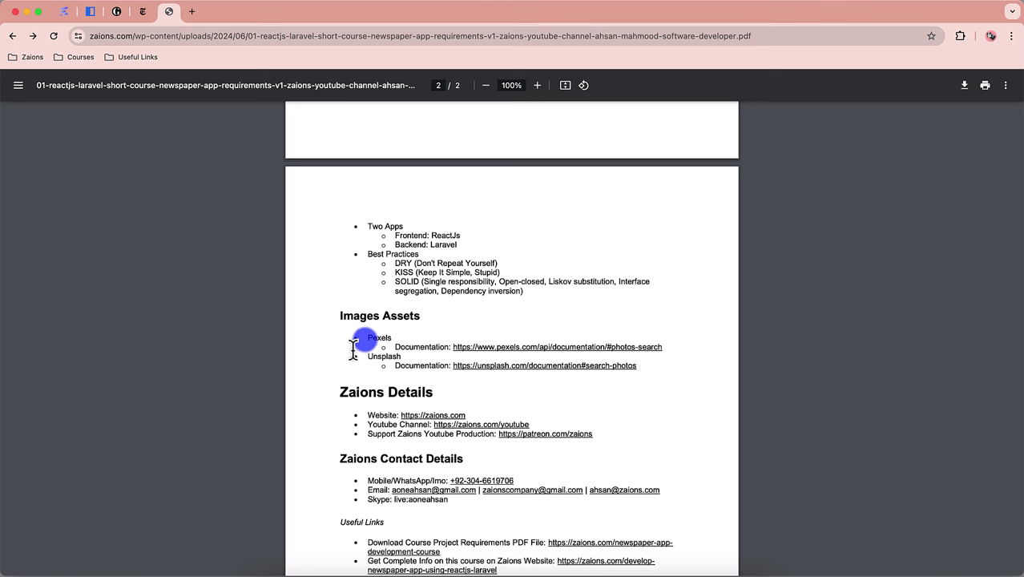
pyautogui.scroll(-2, 350, 424)
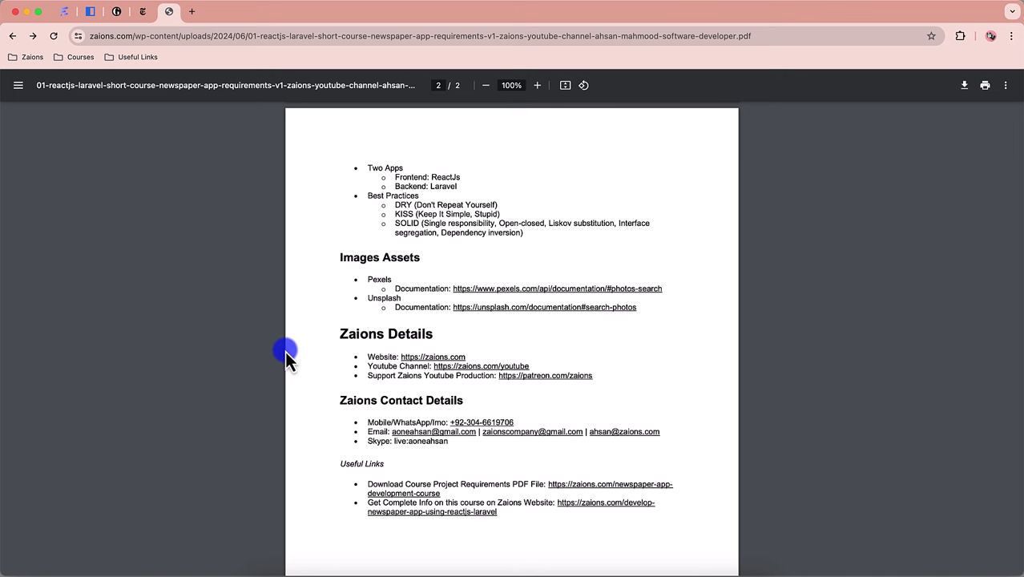
# Step: Load the NewsPaper App at localhost:5173 in a new tab and focus the login Email field
pyautogui.click(193, 13)
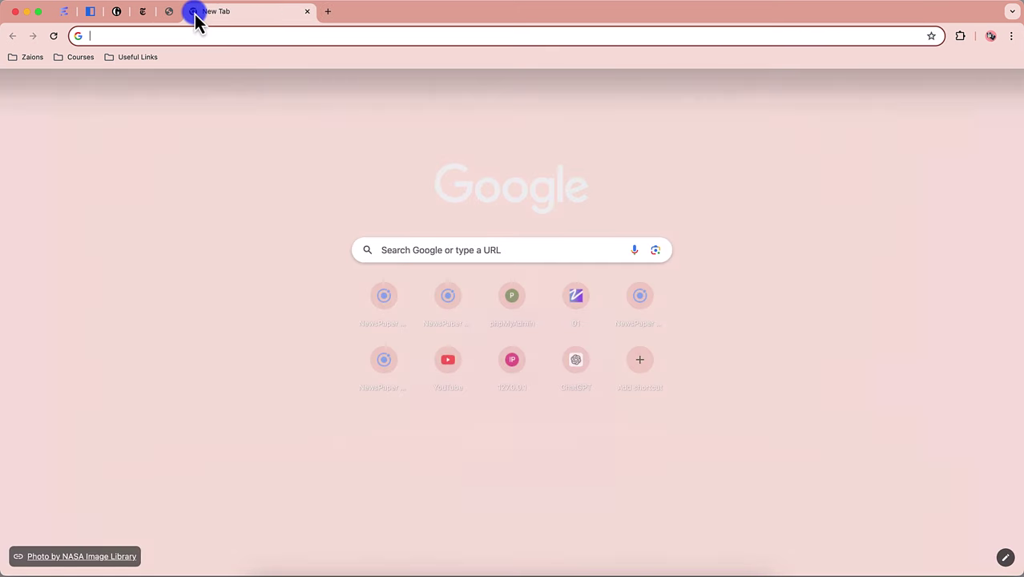
pyautogui.write('lo')
pyautogui.press('Return')
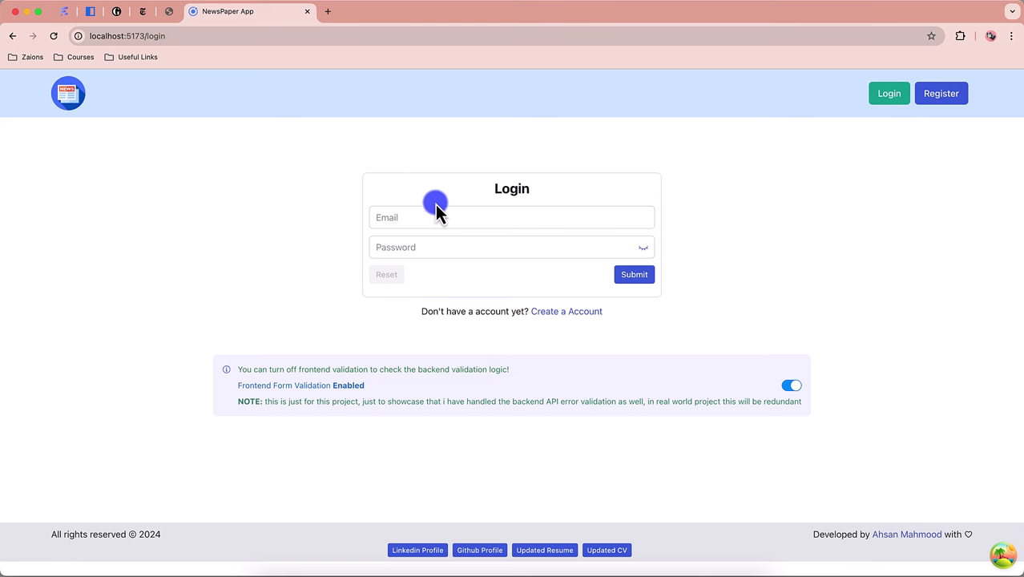
pyautogui.click(417, 218)
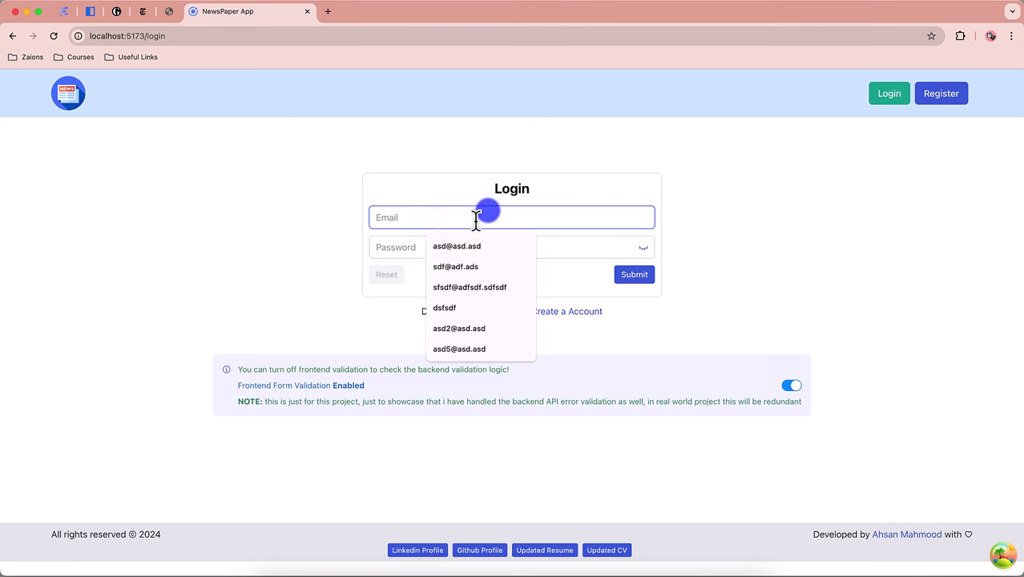
# Step: Search Google for 'radix ui' in a new tab, then return to the login page
pyautogui.click(327, 13)
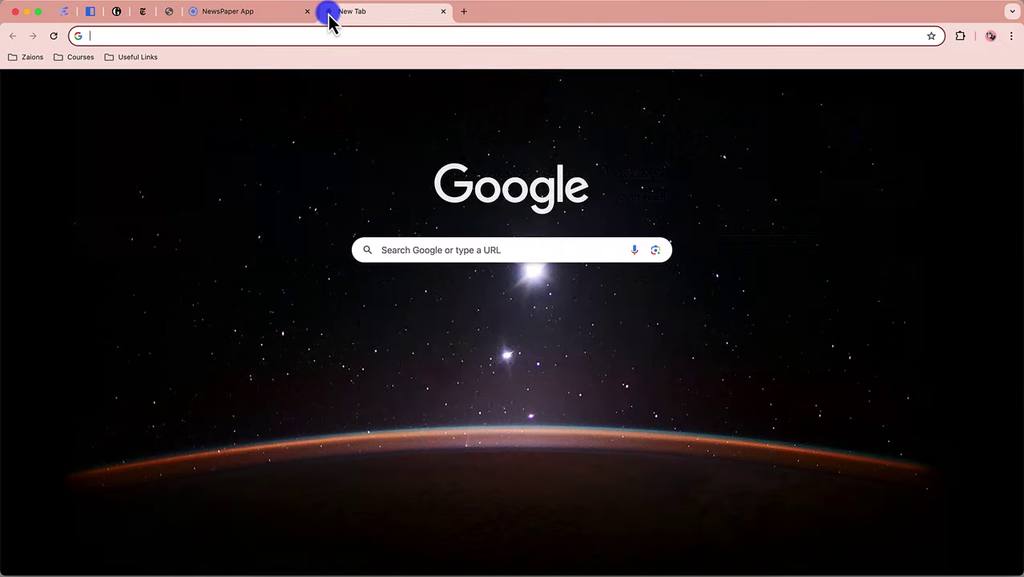
pyautogui.write('rad')
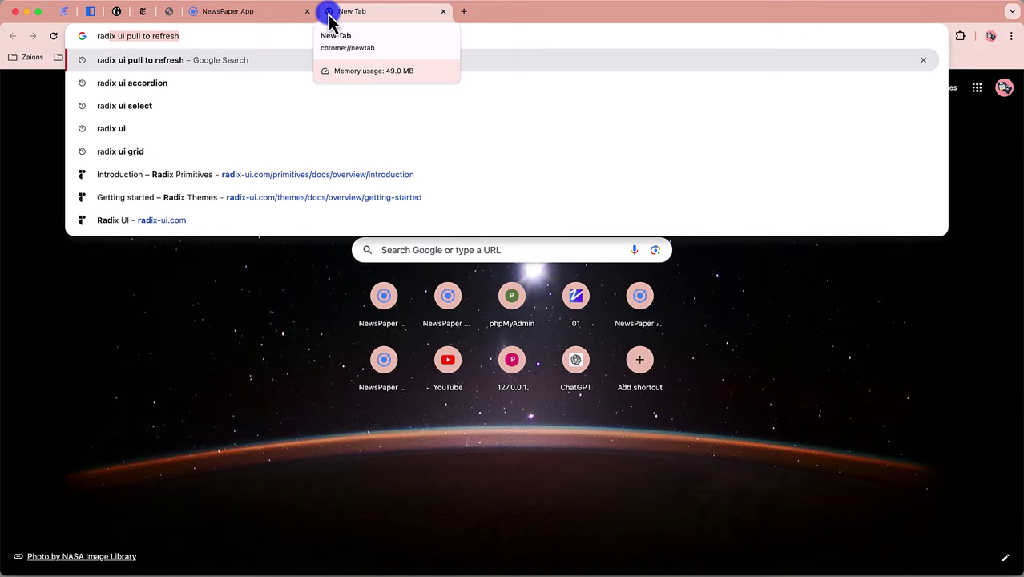
pyautogui.write('ix ui')
pyautogui.press('Return')
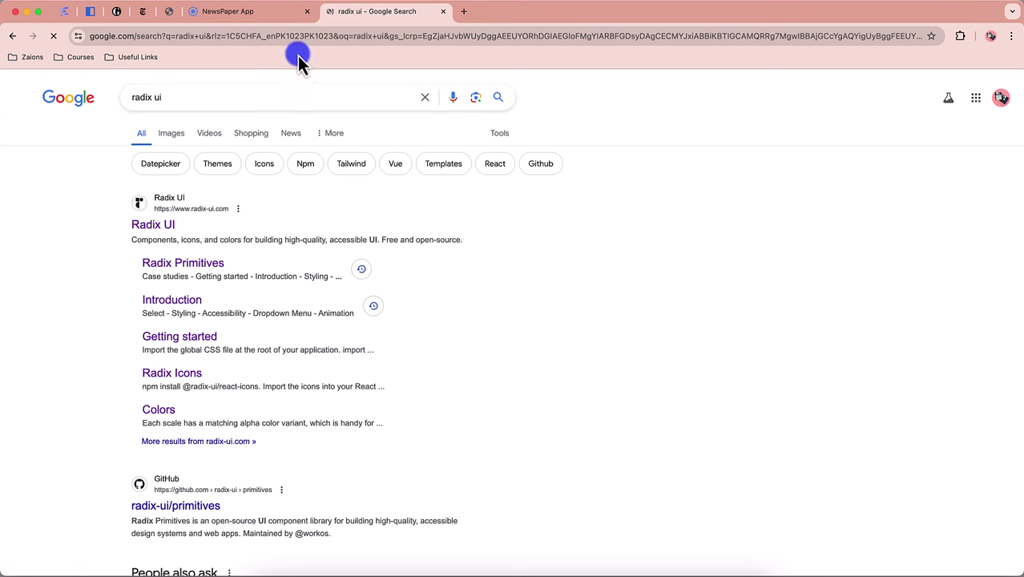
pyautogui.click(265, 16)
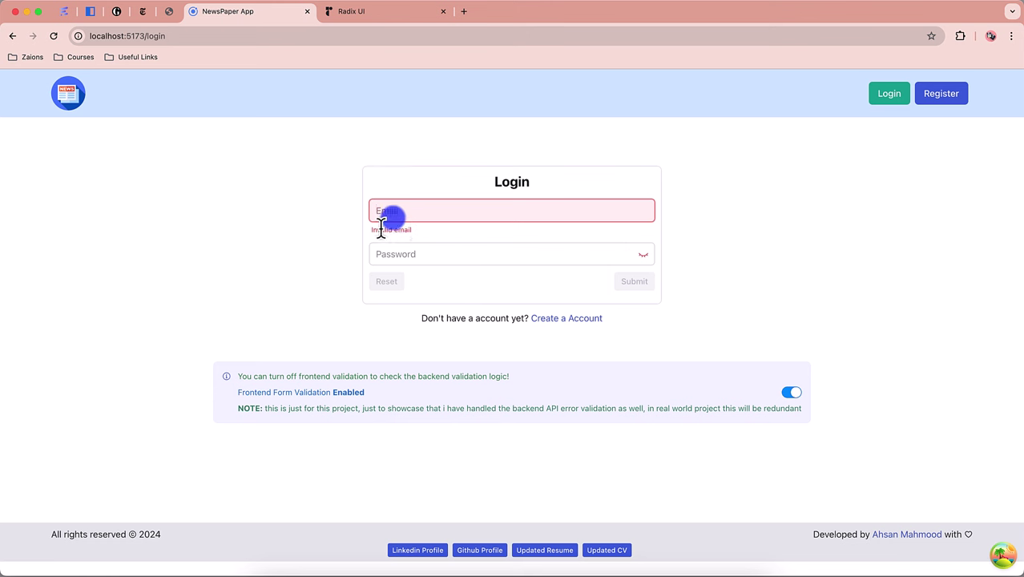
# Step: Search Google for 'formik' in a new tab, then return to the login page
pyautogui.click(464, 13)
pyautogui.write('formi')
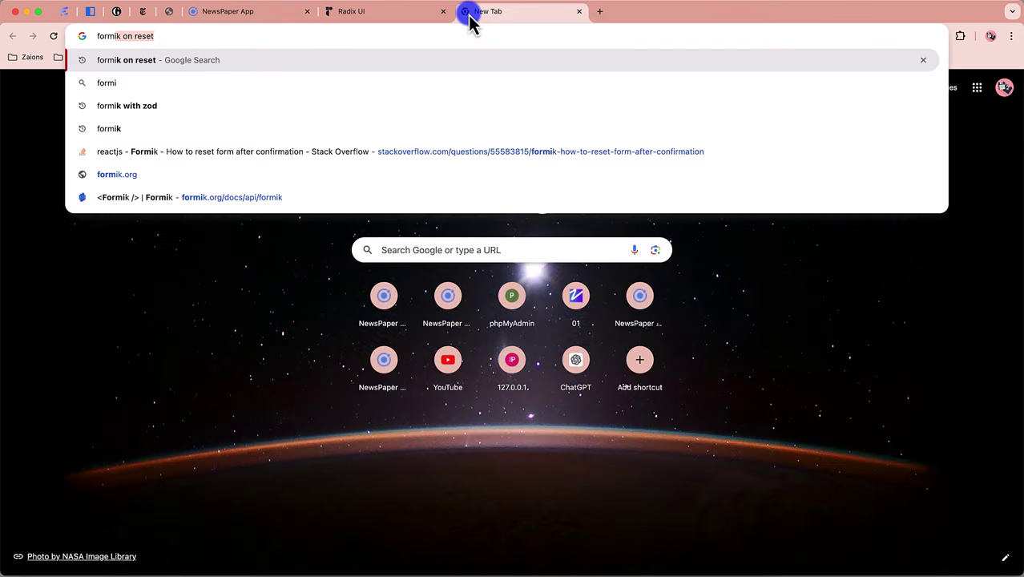
pyautogui.write('k')
pyautogui.press('Delete')
pyautogui.press('Return')
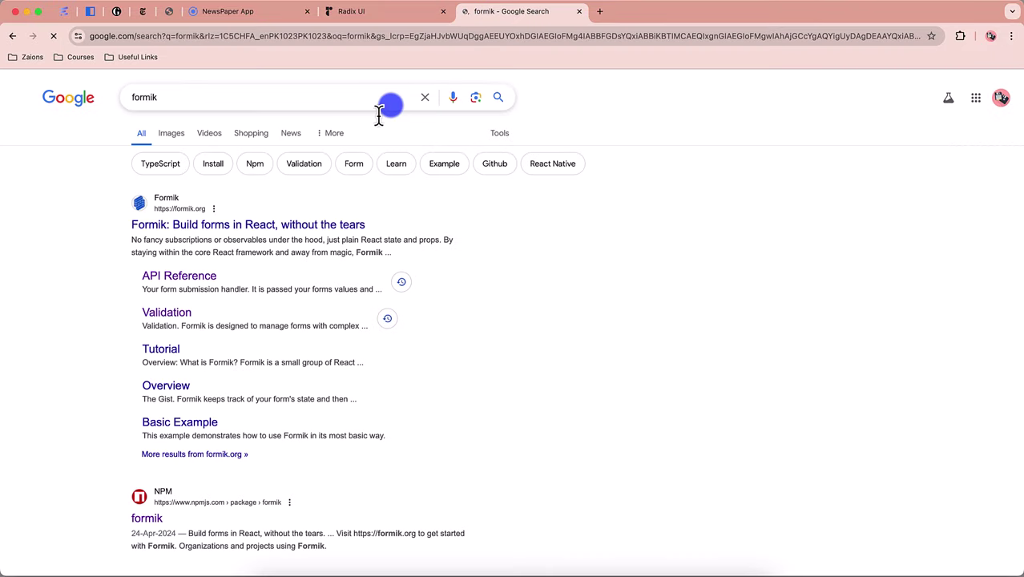
pyautogui.click(246, 13)
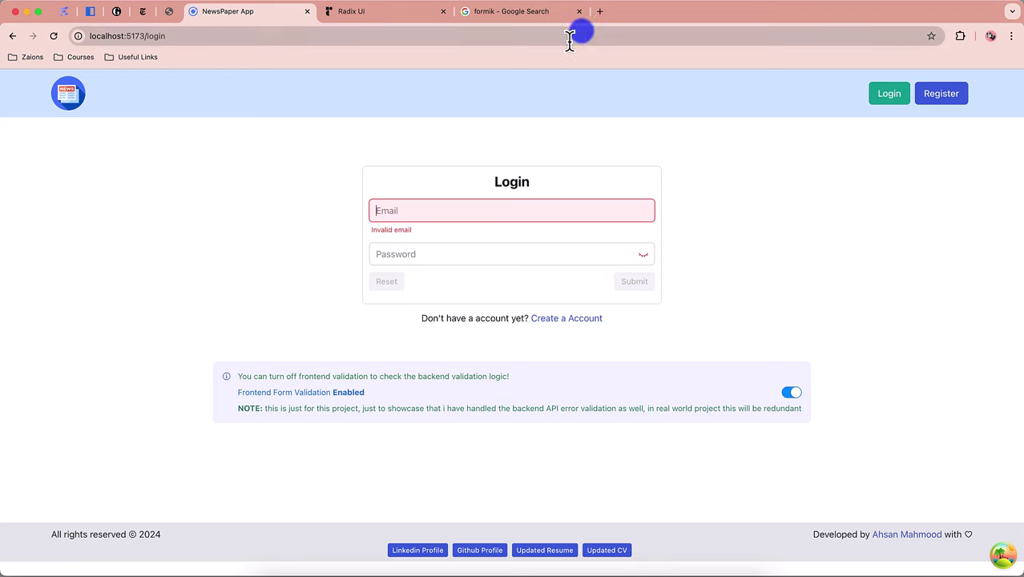
# Step: Search Google for 'zod npm' in a new tab, then return to the login page
pyautogui.click(603, 18)
pyautogui.write('zod')
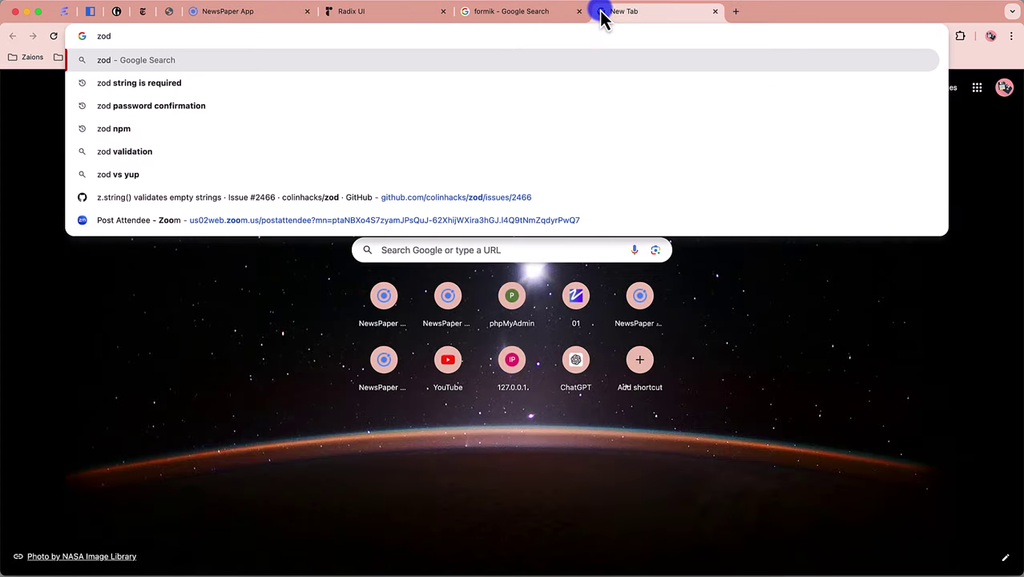
pyautogui.press('Down')
pyautogui.press('Down')
pyautogui.press('Down')
pyautogui.press('Return')
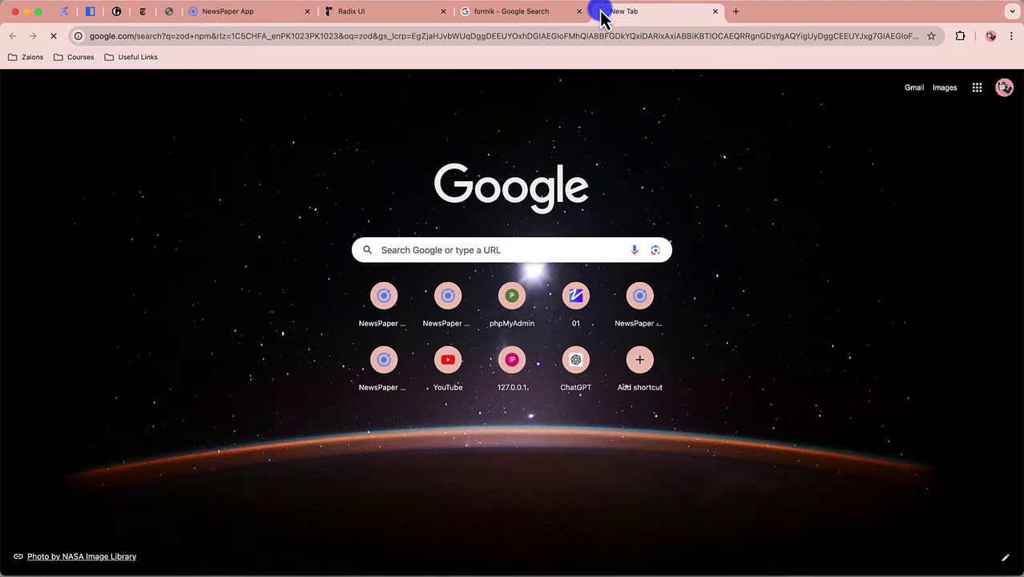
pyautogui.click(270, 13)
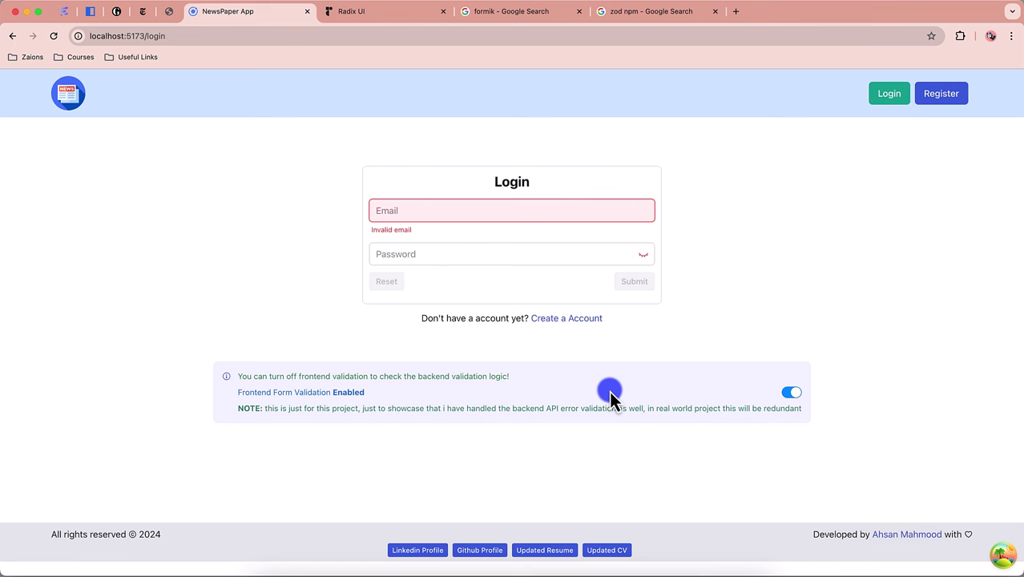
# Step: Open the React Query devtools, search 'react query' and open the TanStack Query site
pyautogui.click(999, 556)
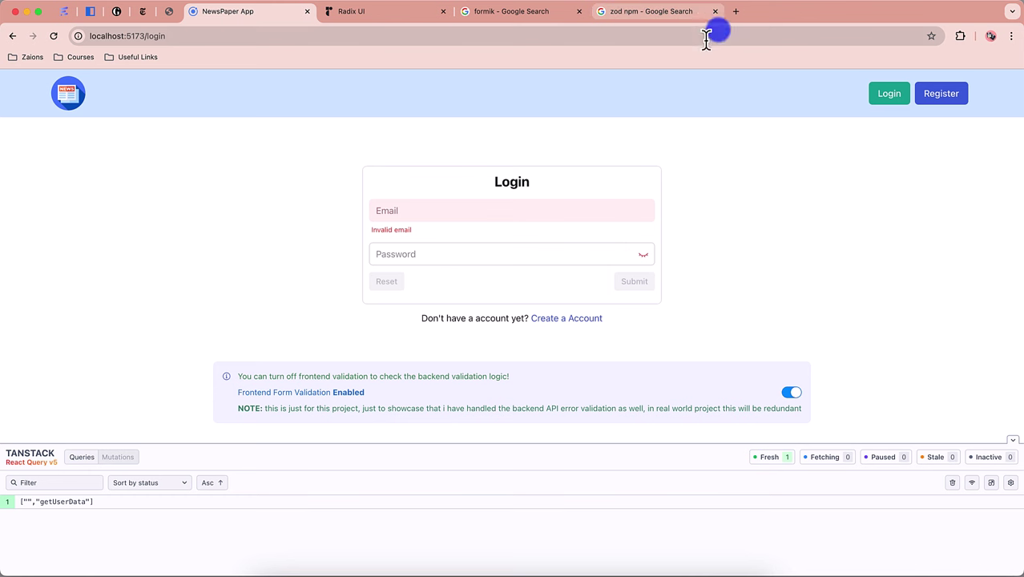
pyautogui.click(734, 12)
pyautogui.write('react query')
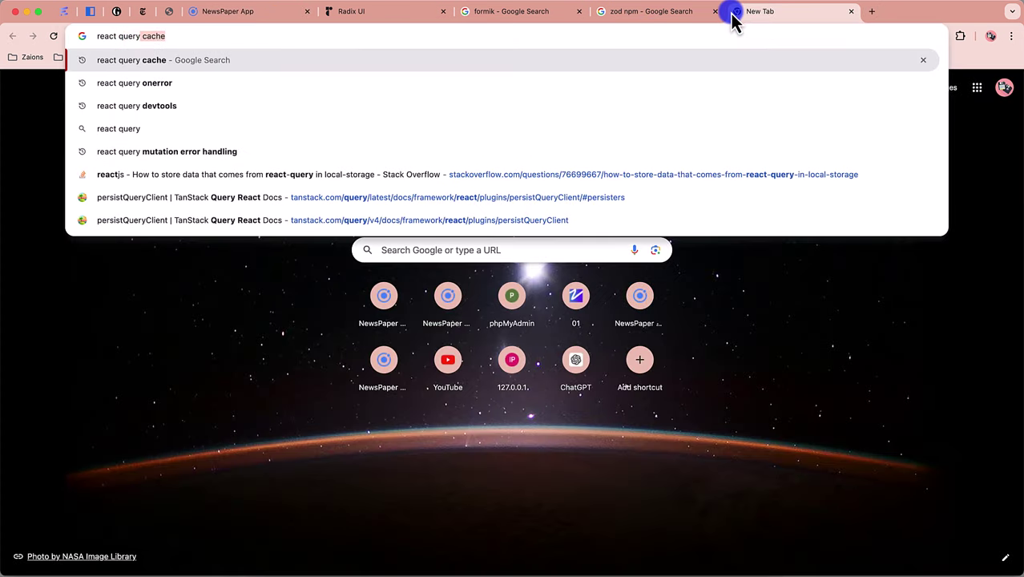
pyautogui.press('BackSpace')
pyautogui.press('Return')
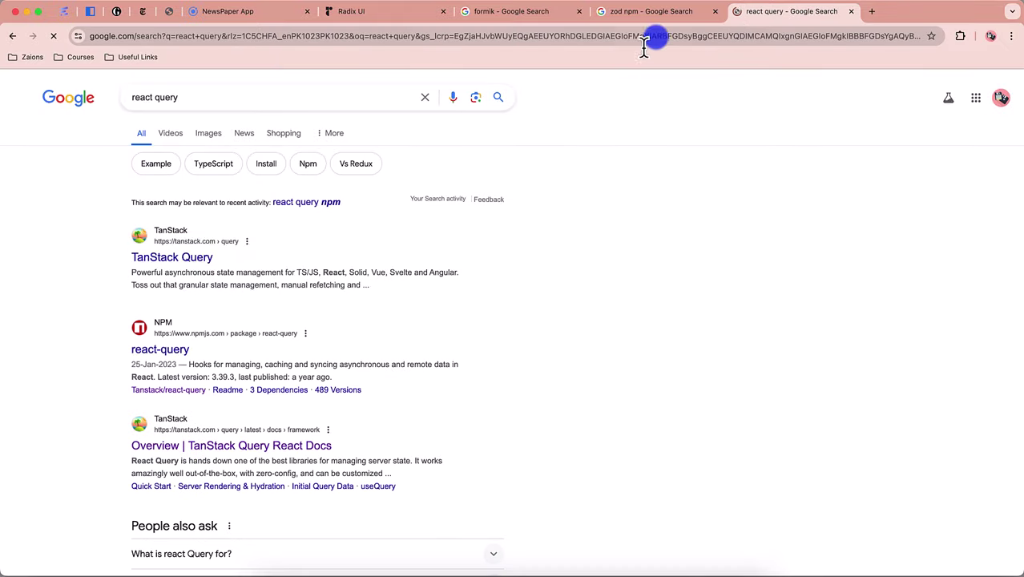
pyautogui.click(174, 258)
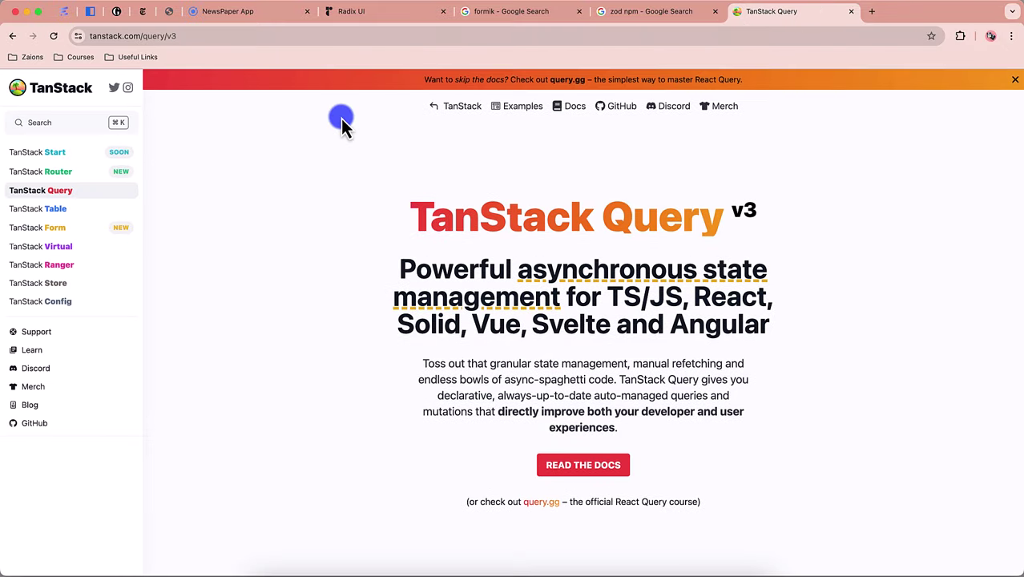
pyautogui.click(263, 16)
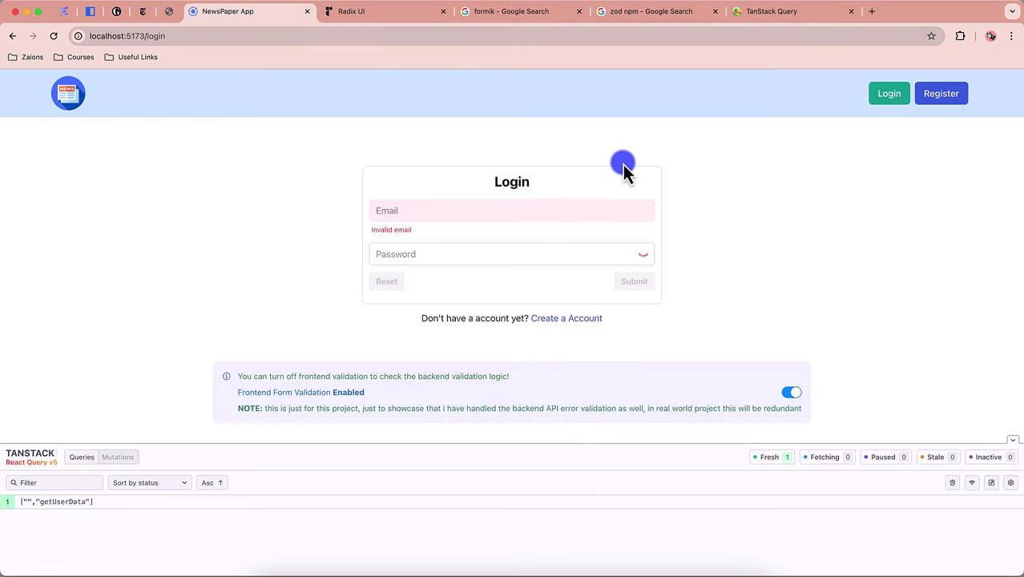
# Step: Go to the app's register page, then search 'react router v6' and open the React Router site
pyautogui.click(942, 93)
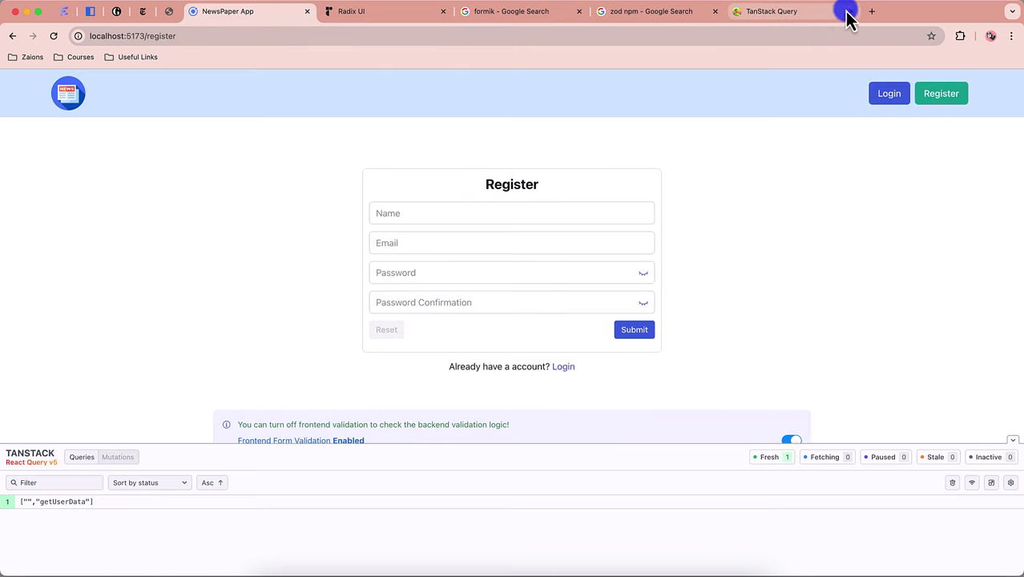
pyautogui.click(872, 12)
pyautogui.write('react qro')
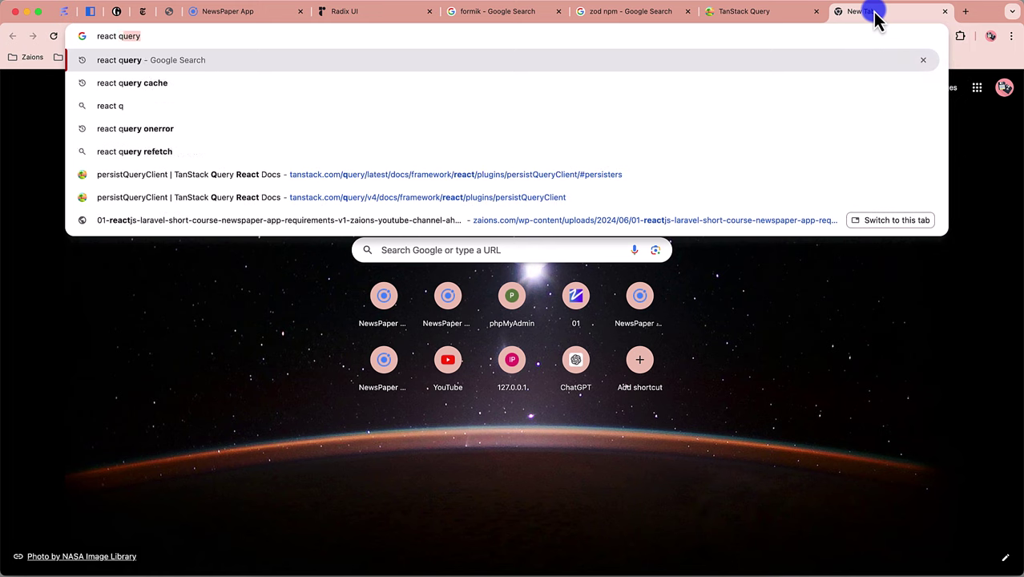
pyautogui.write('uter v')
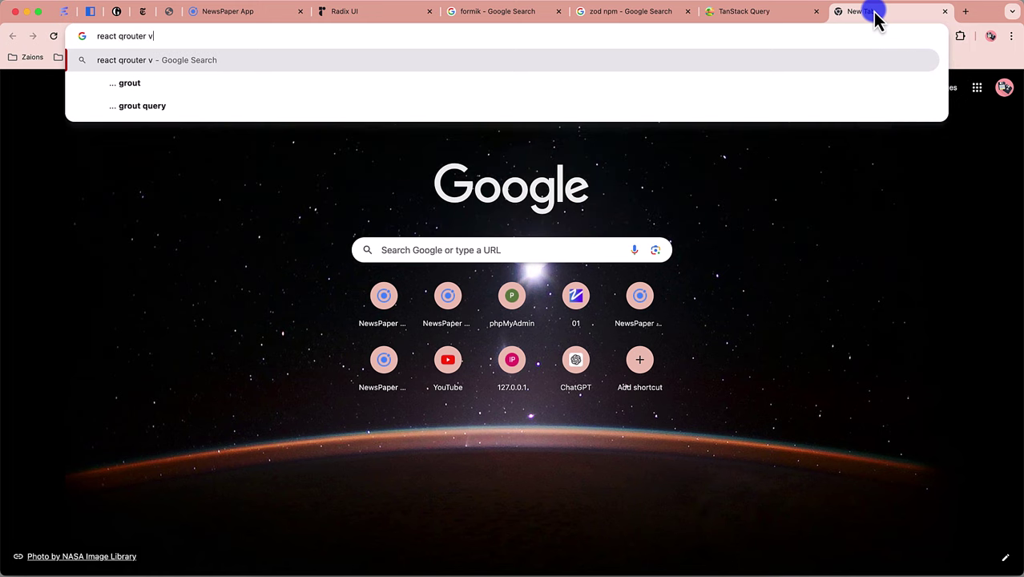
pyautogui.write('6')
pyautogui.press('Return')
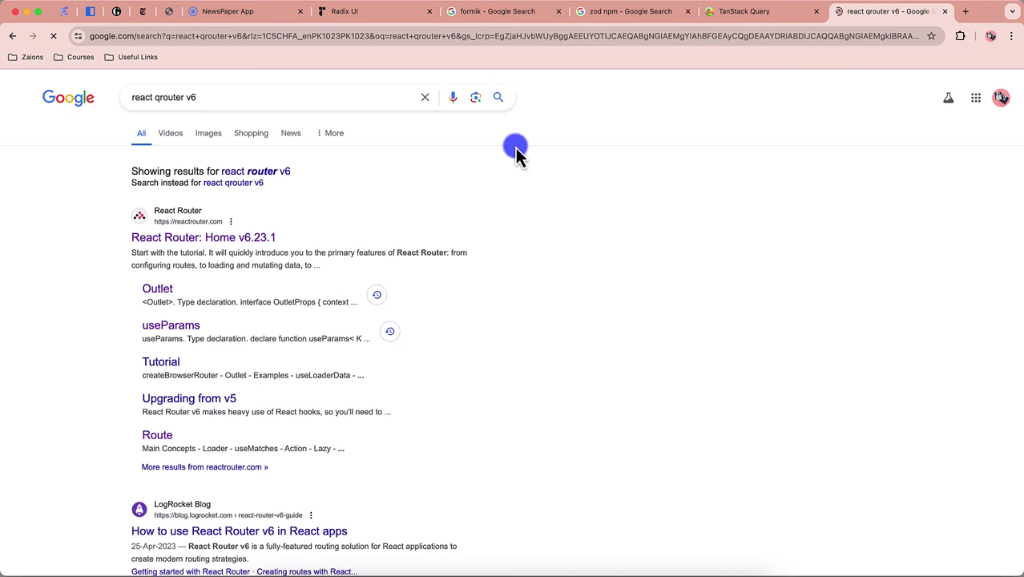
pyautogui.click(261, 242)
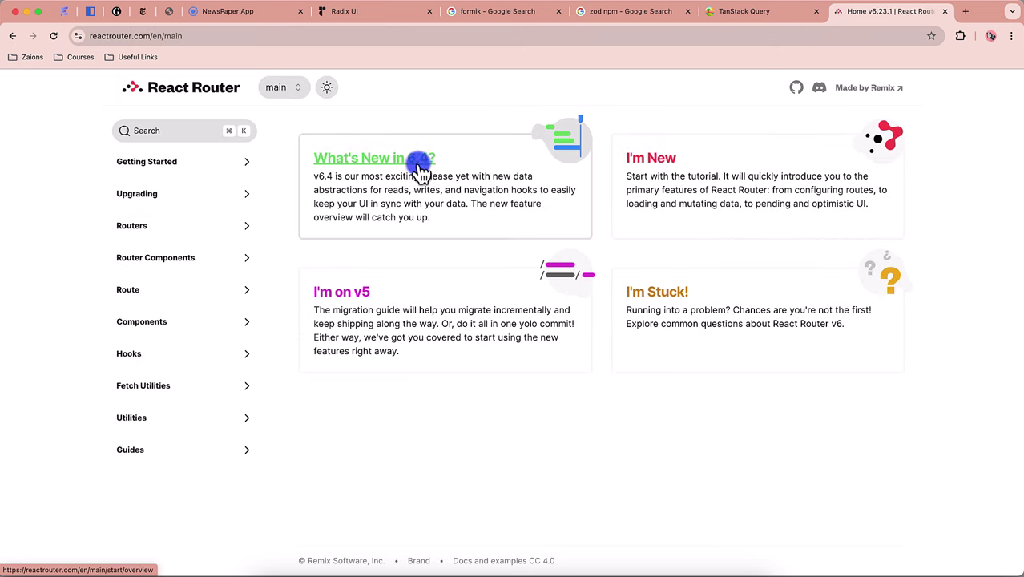
pyautogui.click(270, 16)
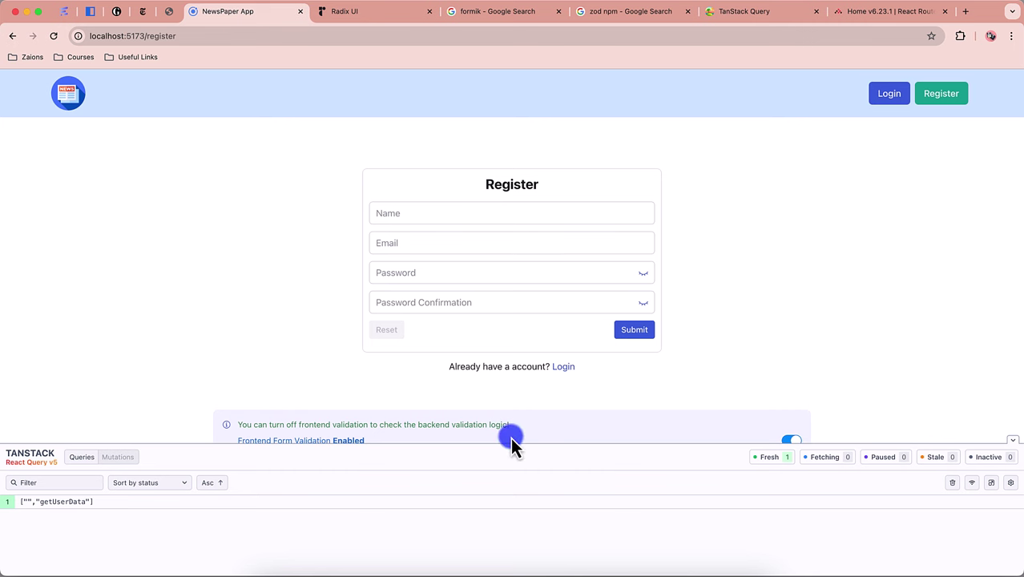
# Step: Collapse the devtools, search 'typescript', open the TypeScript site and return to the register page
pyautogui.click(1012, 440)
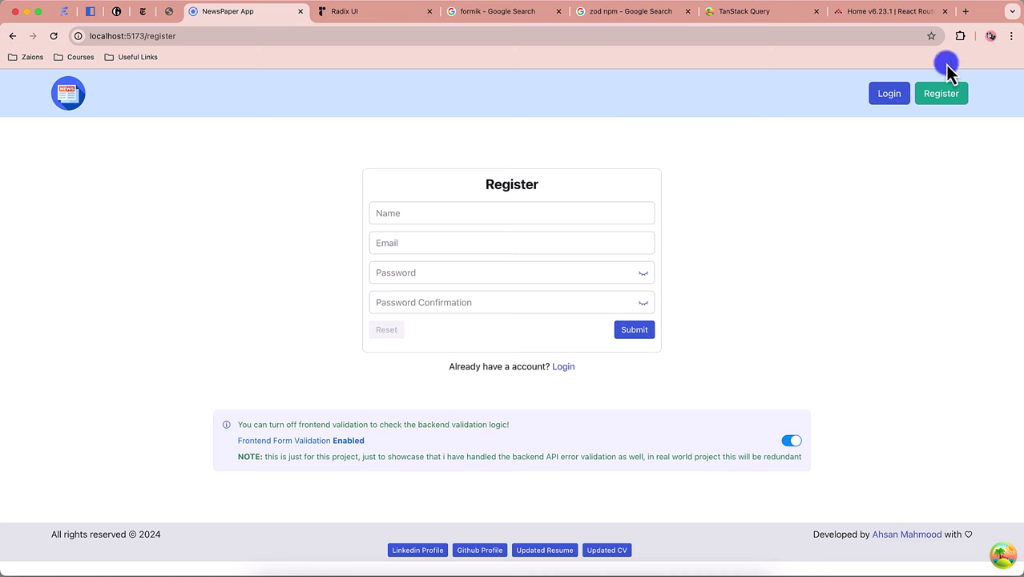
pyautogui.click(964, 12)
pyautogui.write('typescript')
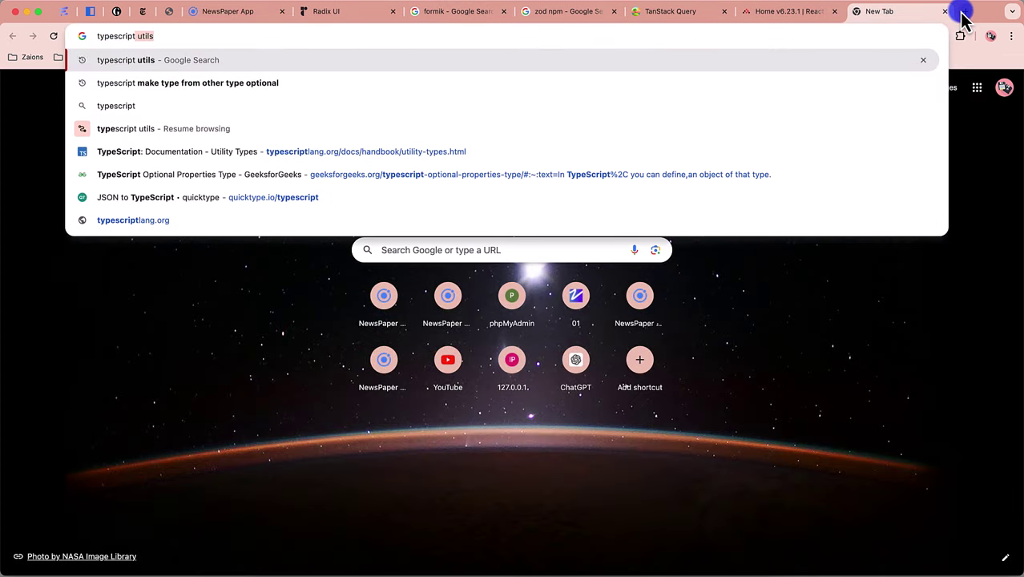
pyautogui.press('BackSpace')
pyautogui.press('Return')
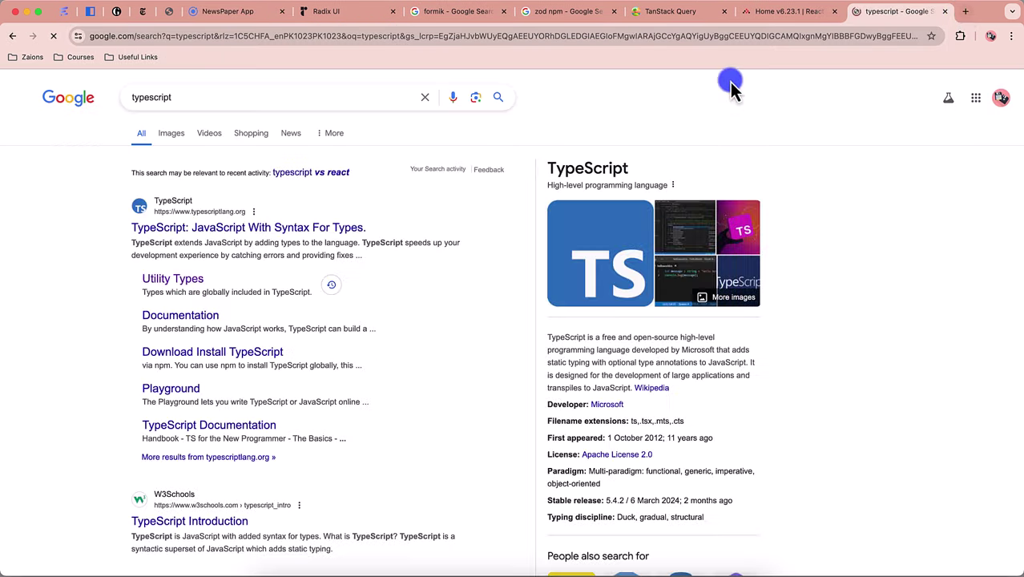
pyautogui.click(178, 227)
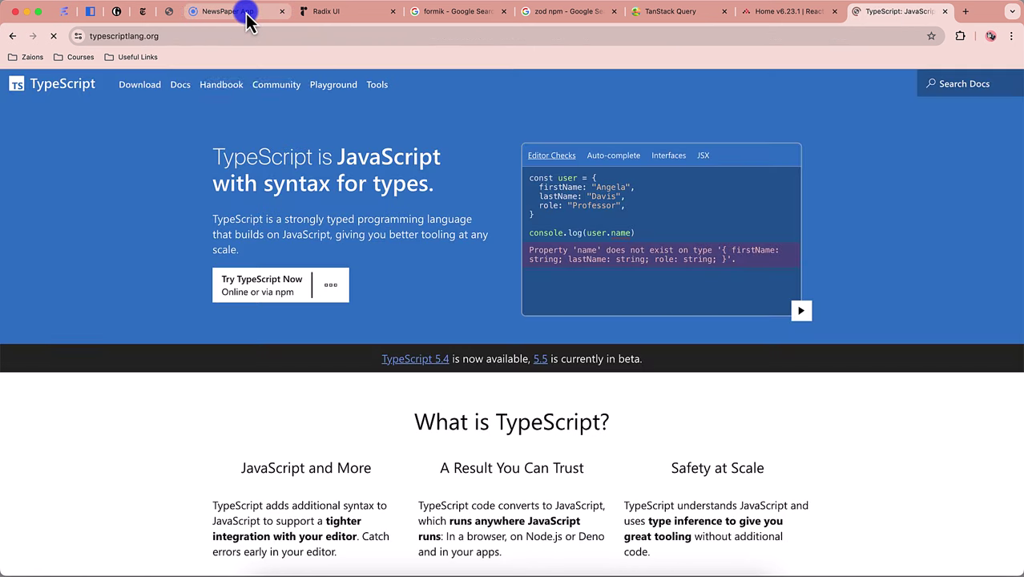
pyautogui.click(245, 16)
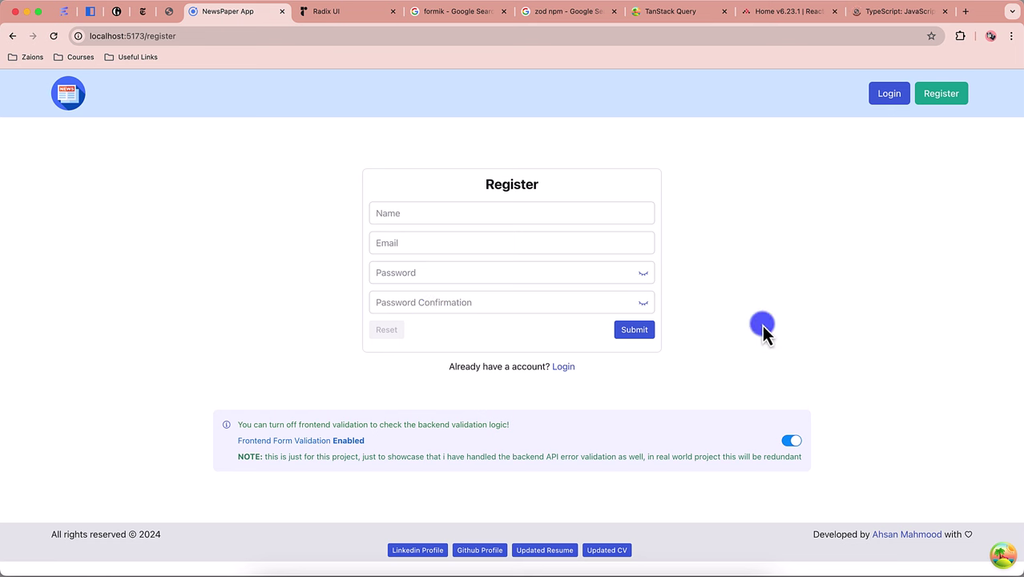
pyautogui.click(448, 213)
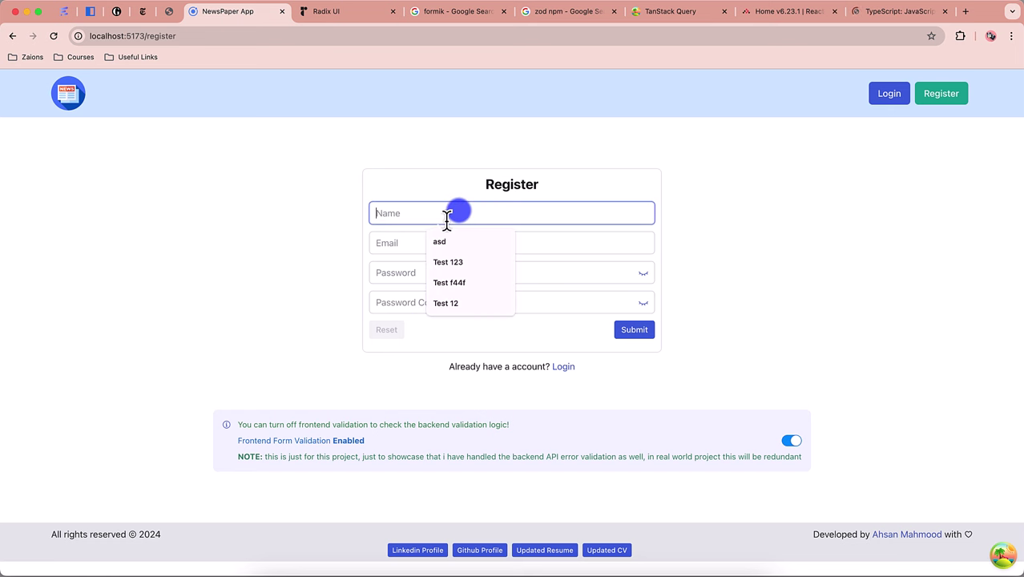
pyautogui.write('Ahsan')
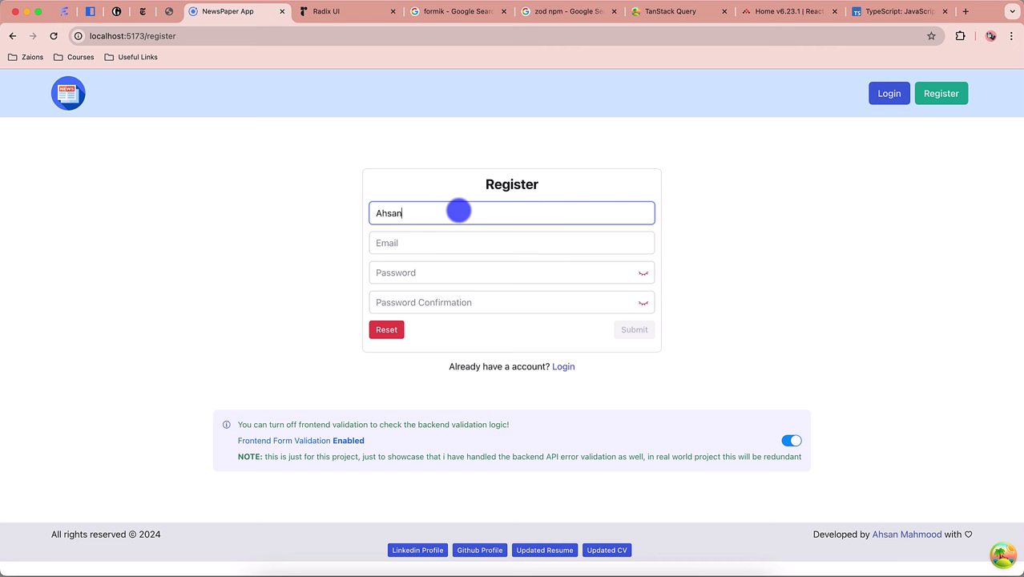
pyautogui.click(447, 243)
pyautogui.write('a')
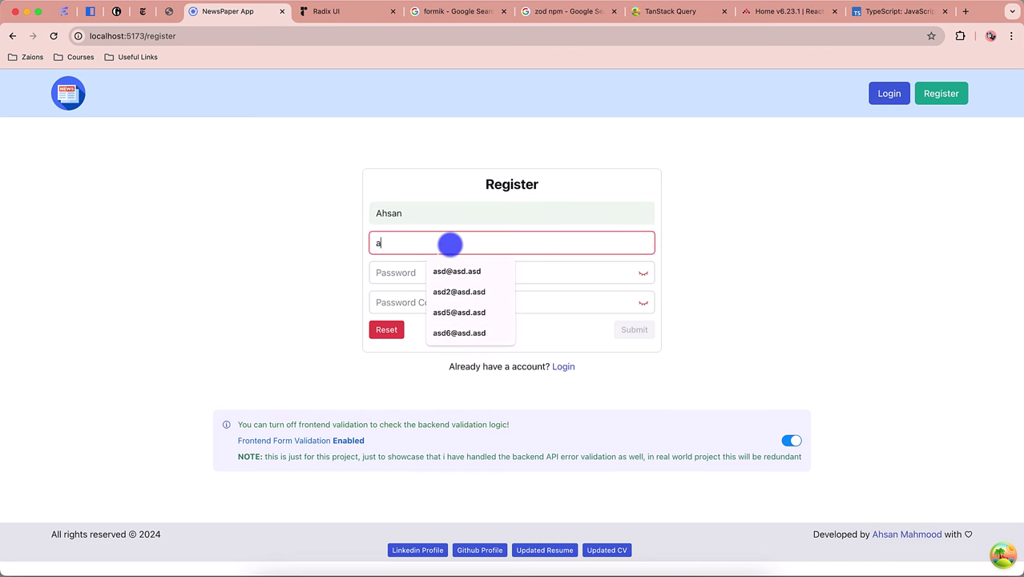
pyautogui.write('sd@asd.asd')
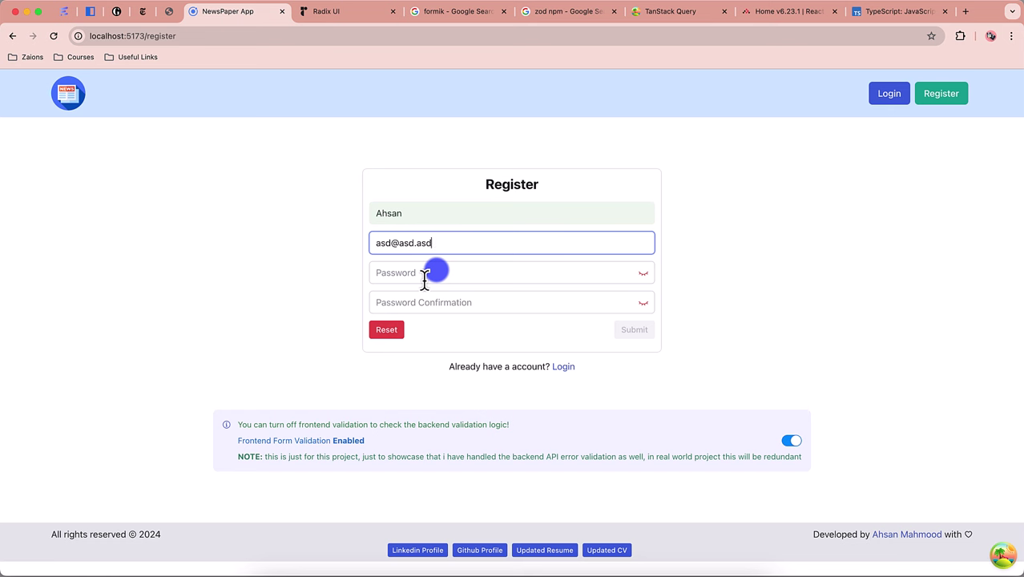
pyautogui.click(425, 273)
pyautogui.write('asdasd')
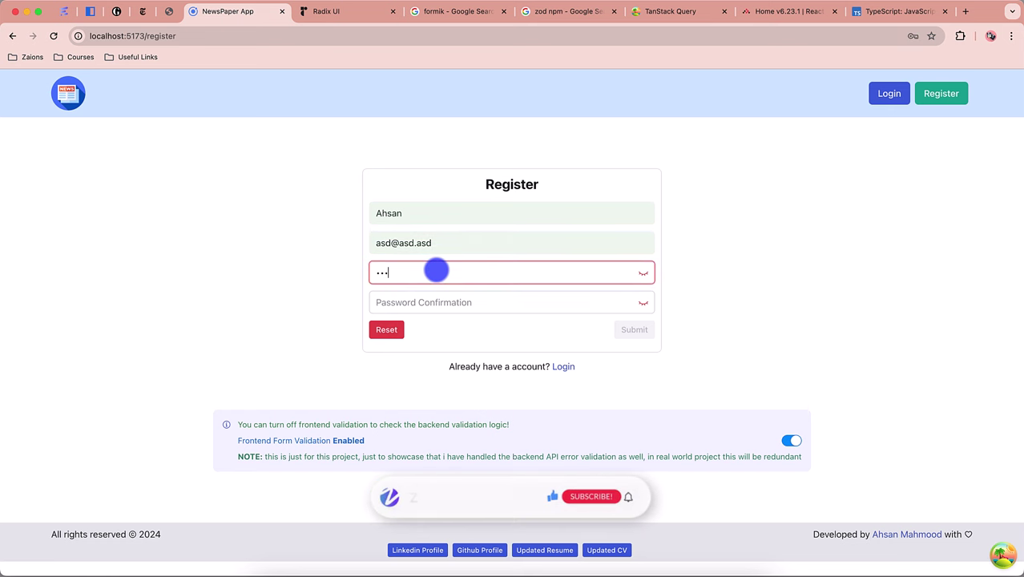
pyautogui.click(420, 302)
pyautogui.write('asdasd')
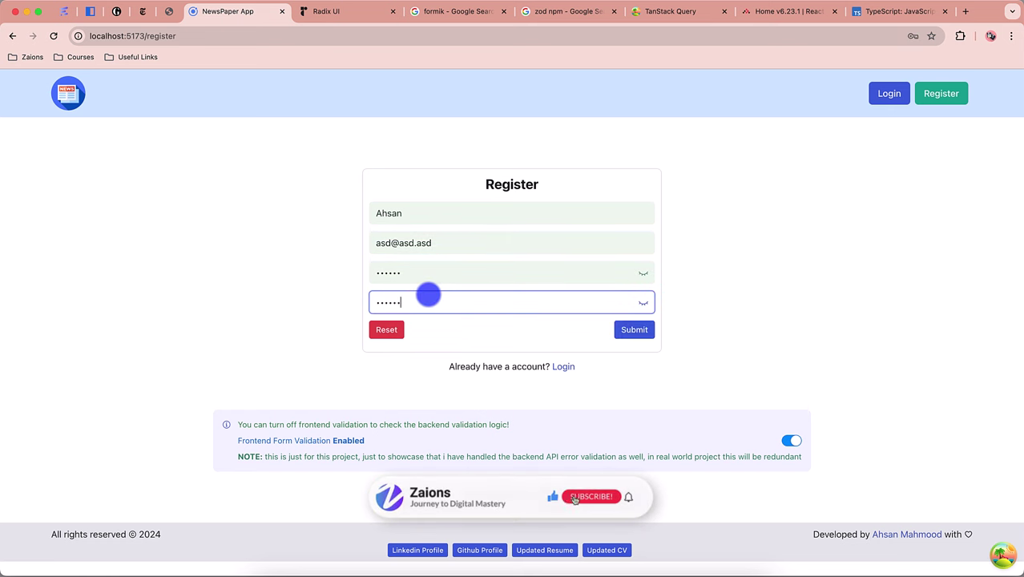
pyautogui.click(742, 332)
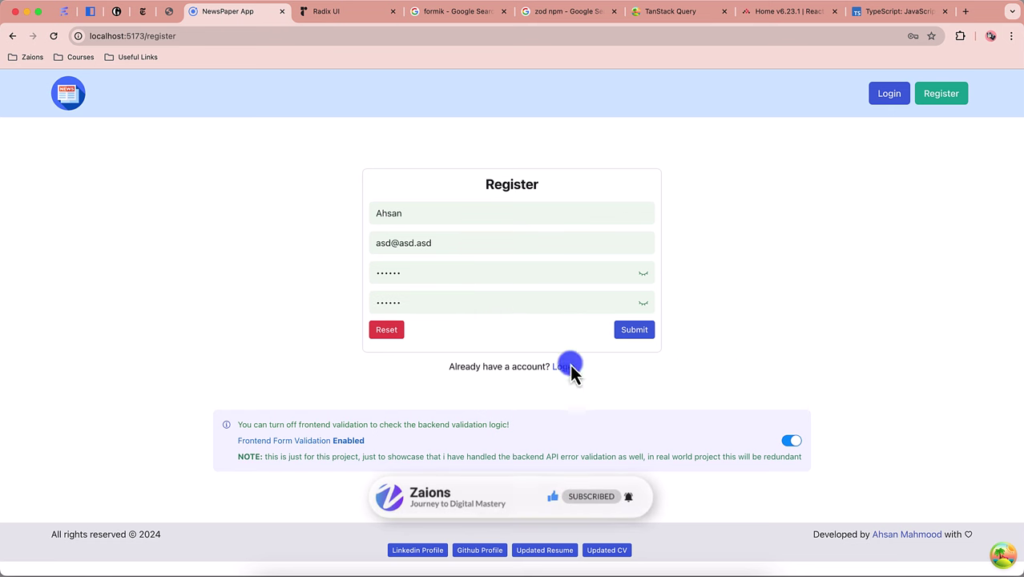
# Step: Highlight the validation note and its 'Frontend Form Validation Enabled' line
pyautogui.moveTo(229, 427); pyautogui.dragTo(497, 469)
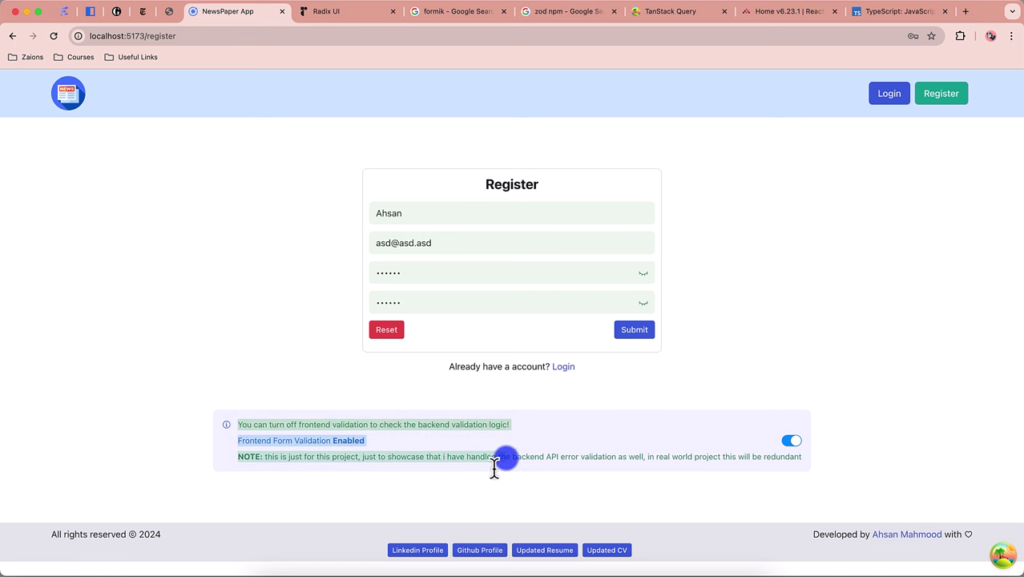
pyautogui.click(487, 469)
pyautogui.moveTo(237, 451); pyautogui.dragTo(326, 459)
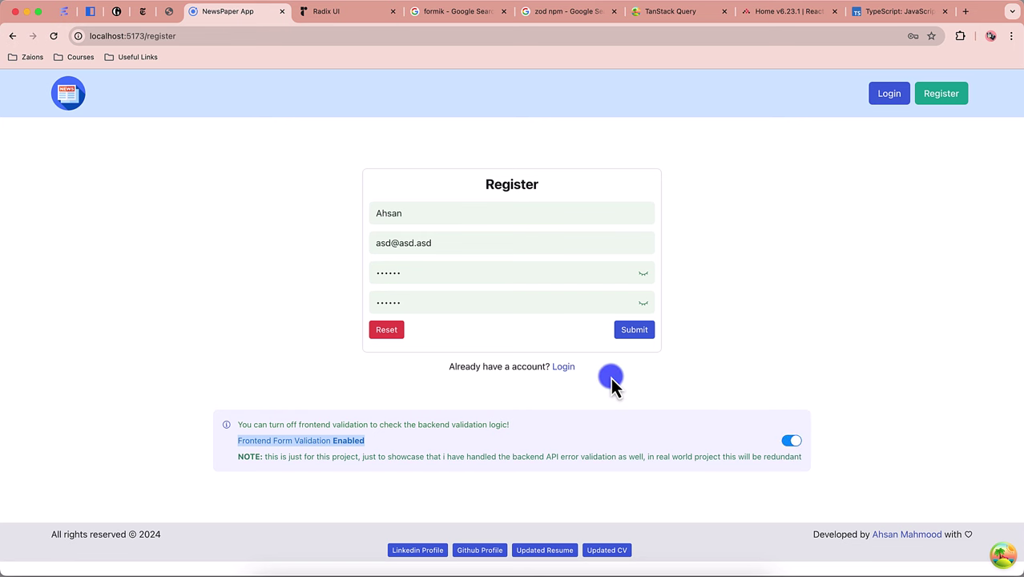
# Step: Submit to get 'User Already Exists!', then alter the confirmation to show 'The passwords did not match'
pyautogui.click(645, 336)
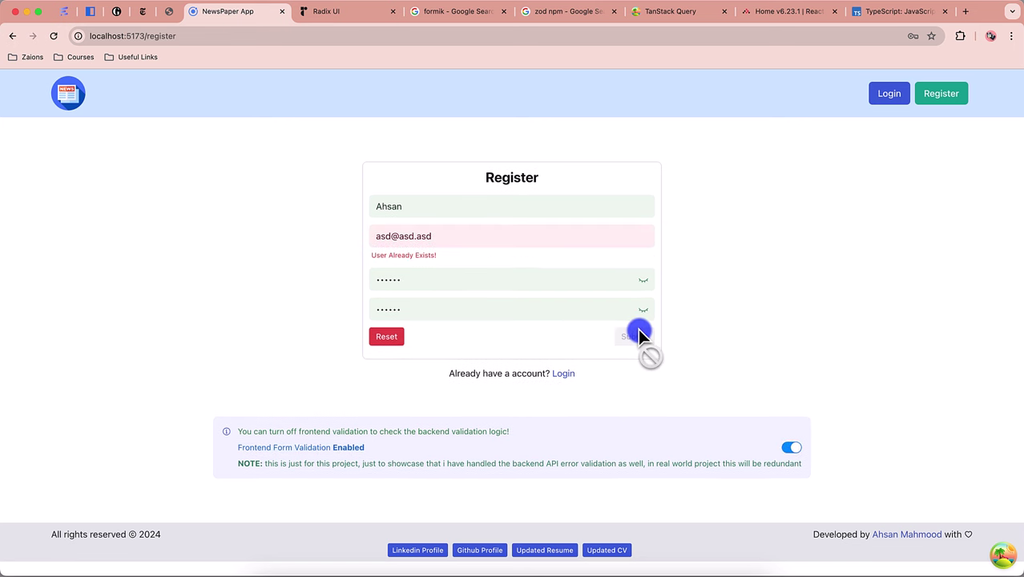
pyautogui.tripleClick(371, 264)
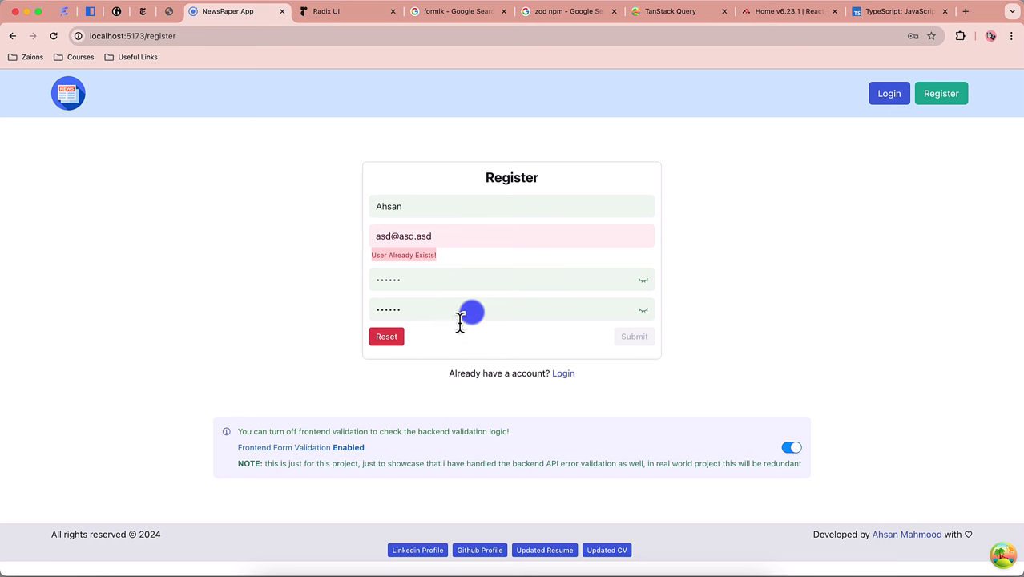
pyautogui.click(459, 319)
pyautogui.press('BackSpace')
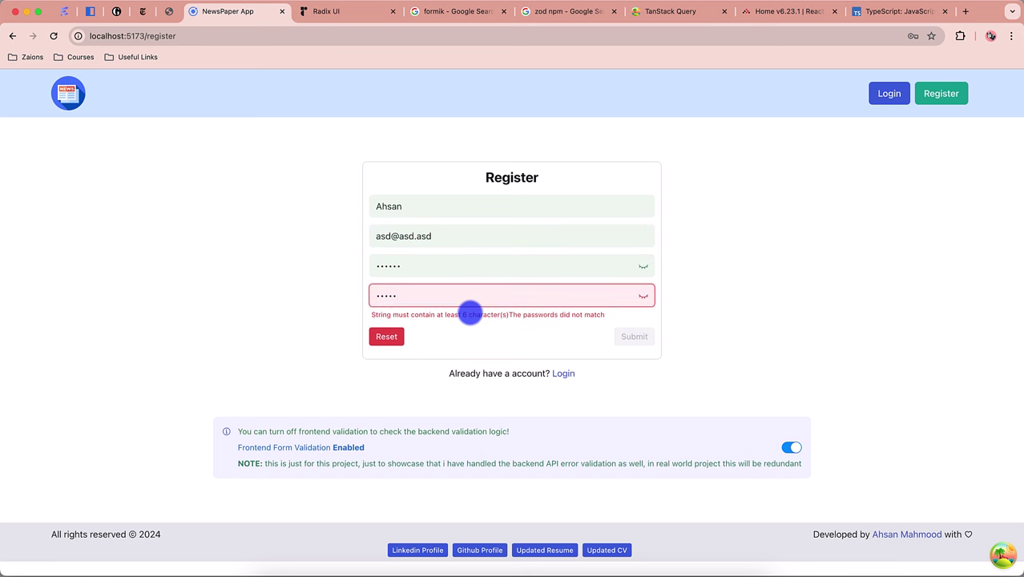
pyautogui.write('a')
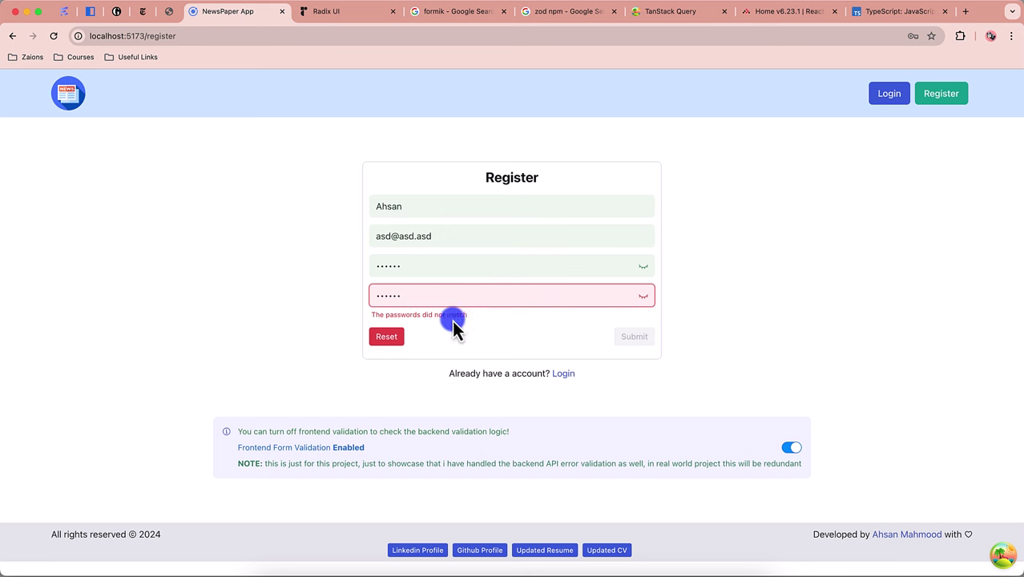
pyautogui.tripleClick(436, 322)
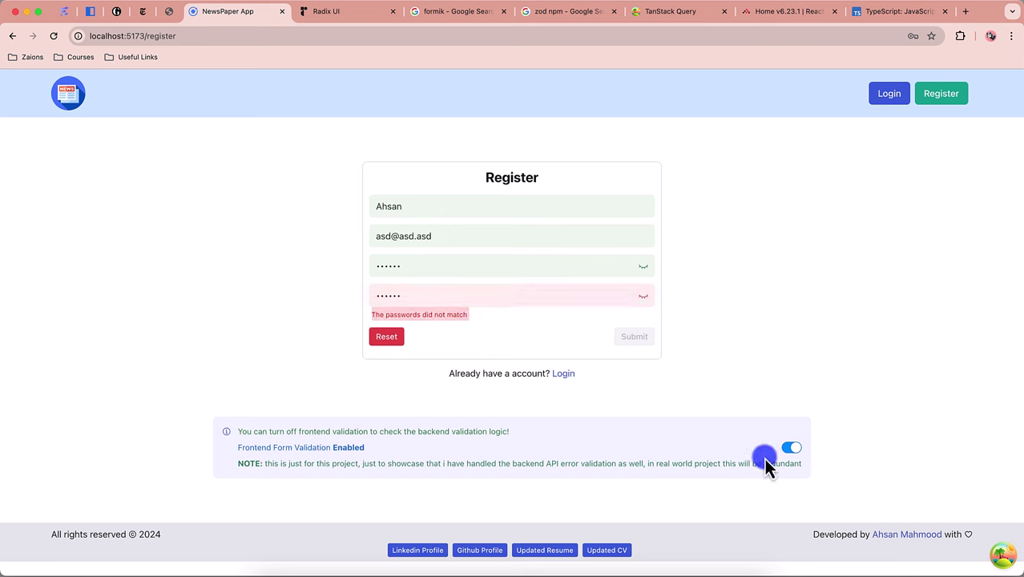
# Step: Submit with a mismatched confirmation, then correct the confirmation and resubmit
pyautogui.click(454, 296)
pyautogui.write('6')
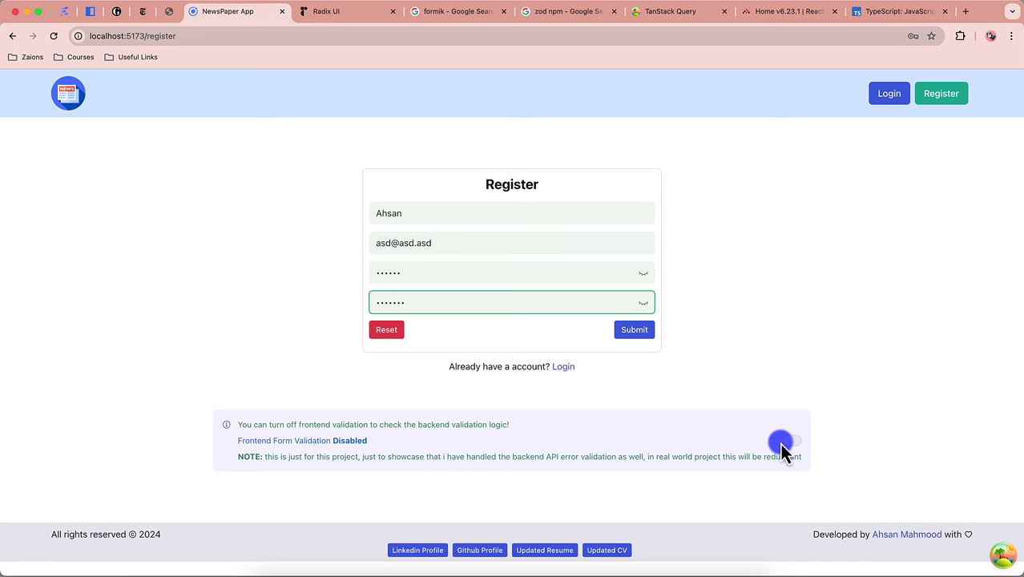
pyautogui.click(641, 335)
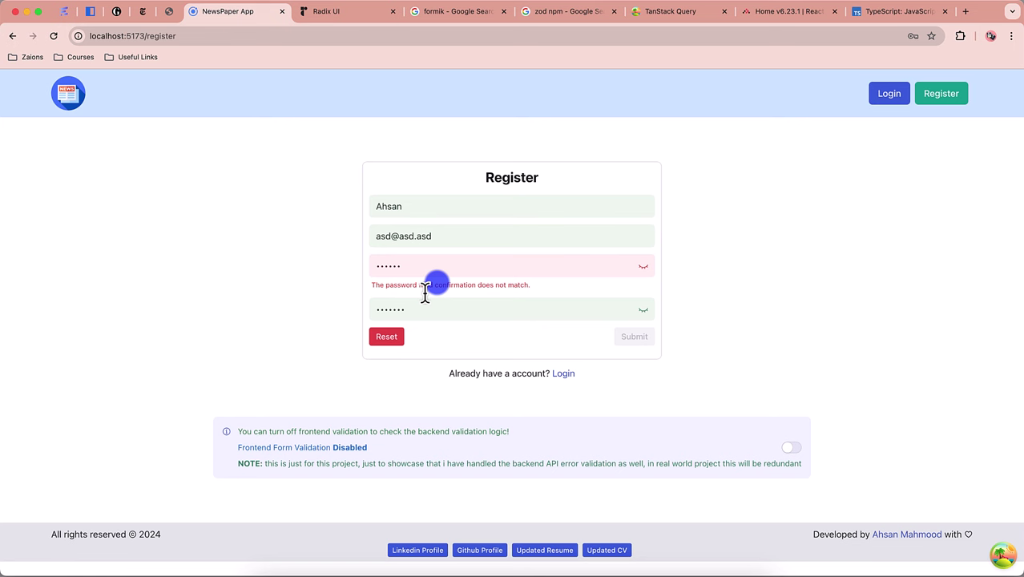
pyautogui.doubleClick(420, 309)
pyautogui.write('as')
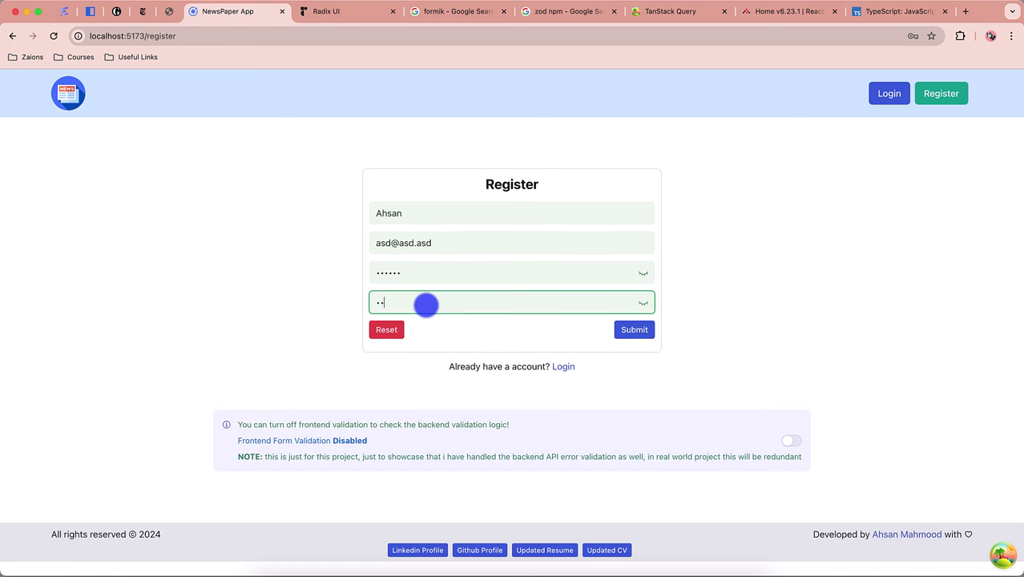
pyautogui.click(640, 329)
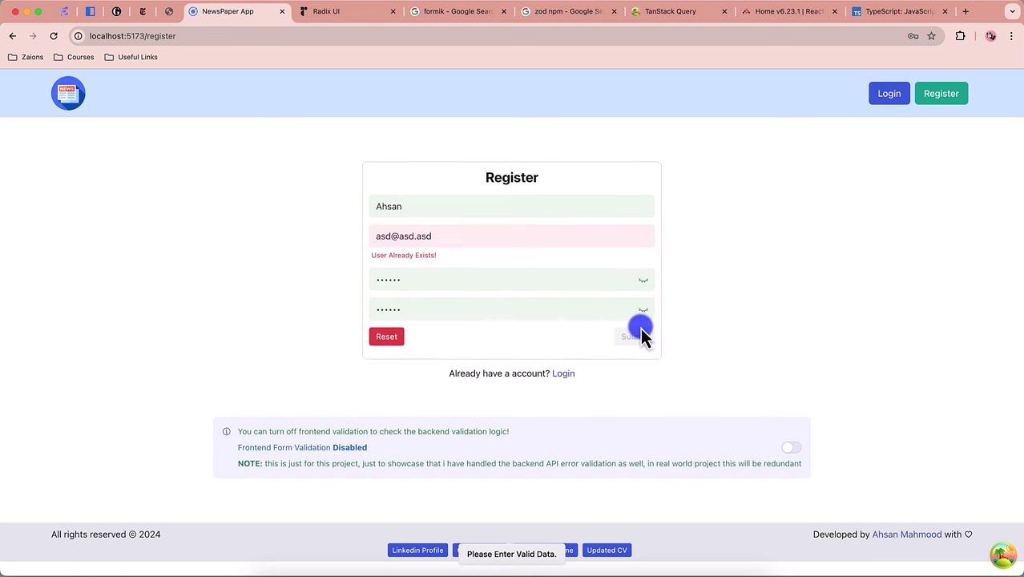
# Step: Replace the email with a new address, clear the Name field and submit
pyautogui.doubleClick(386, 240)
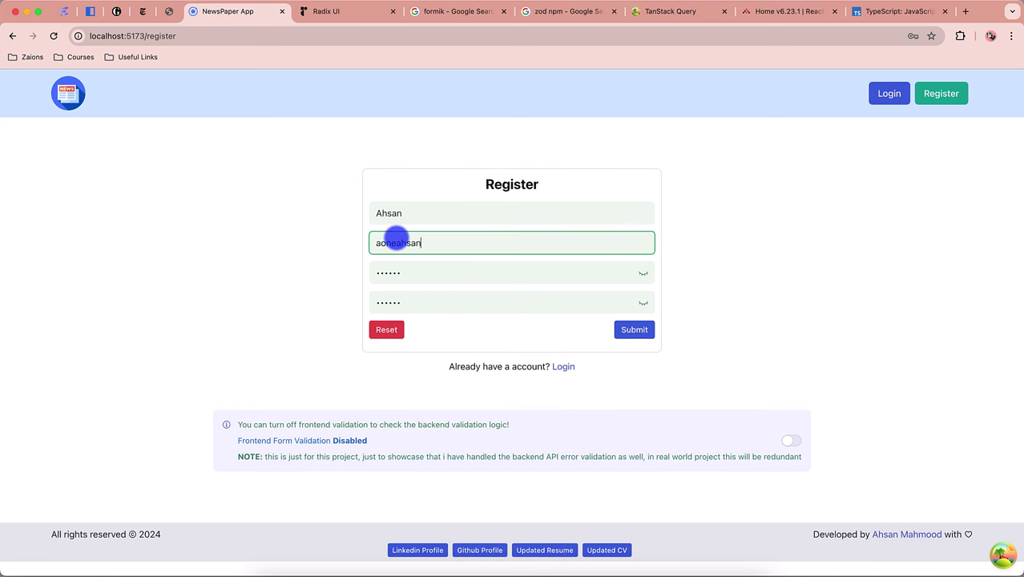
pyautogui.doubleClick(409, 212)
pyautogui.press('BackSpace')
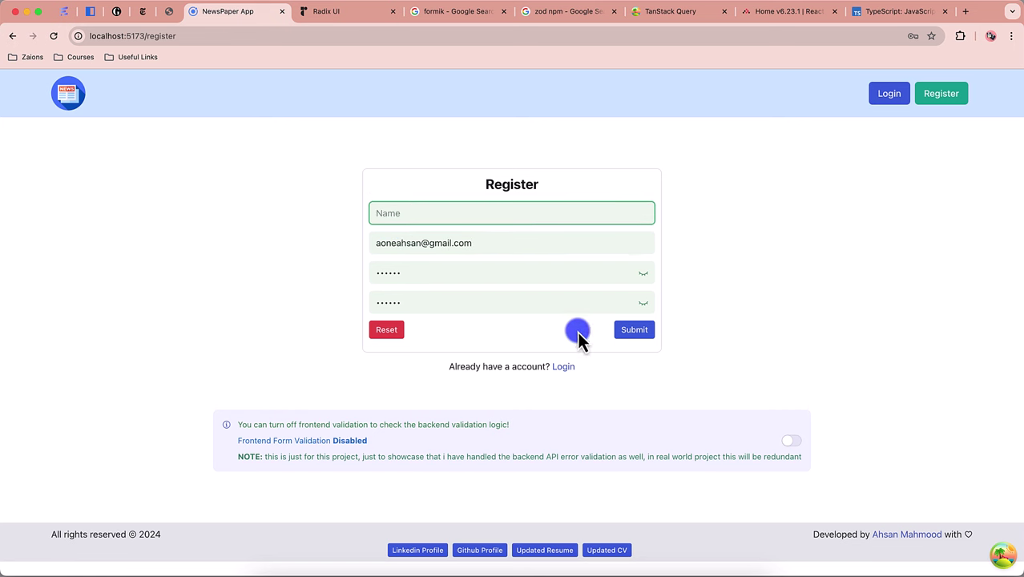
pyautogui.click(632, 329)
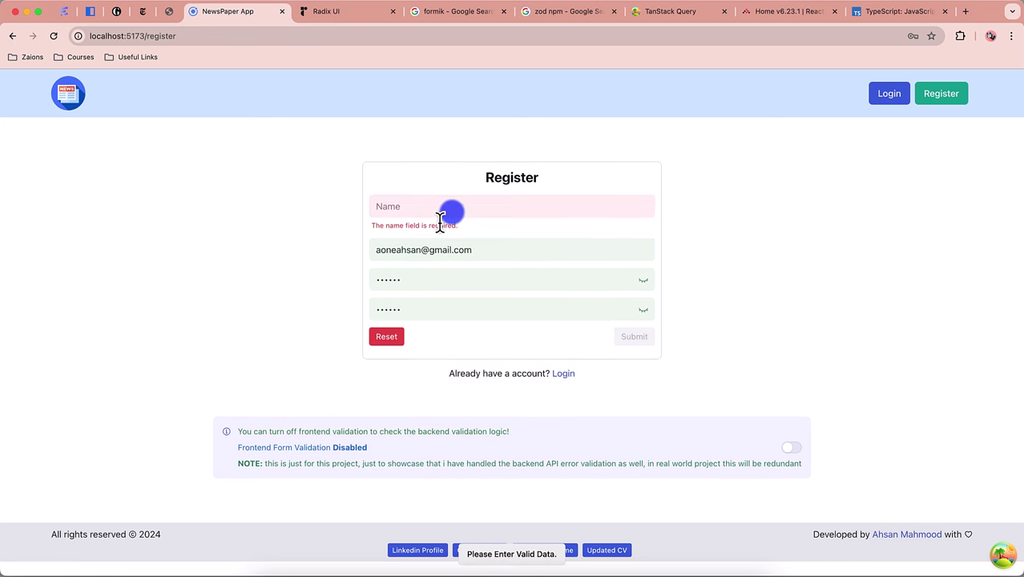
# Step: Enable frontend validation, clear the Name field to show 'Name is Required.', then enter the user's name
pyautogui.click(792, 448)
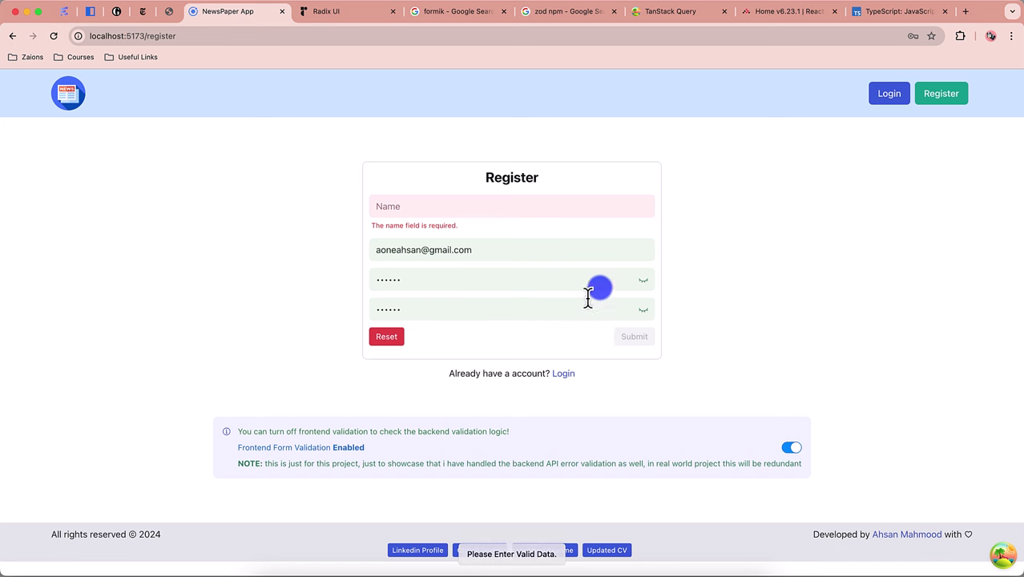
pyautogui.click(483, 208)
pyautogui.write('dfw')
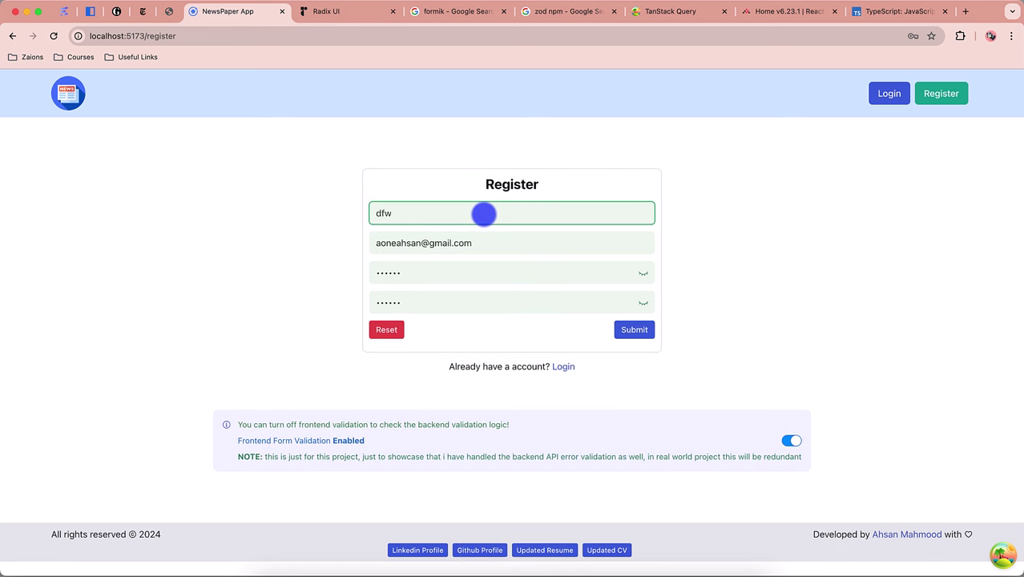
pyautogui.press('BackSpace')
pyautogui.press('BackSpace')
pyautogui.press('BackSpace')
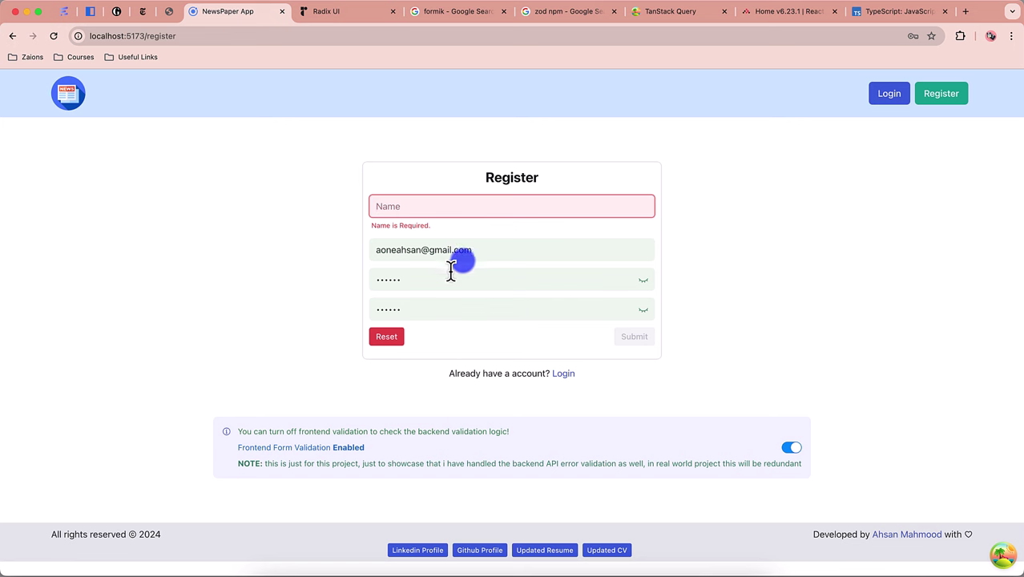
pyautogui.click(450, 206)
pyautogui.write('Ahsan')
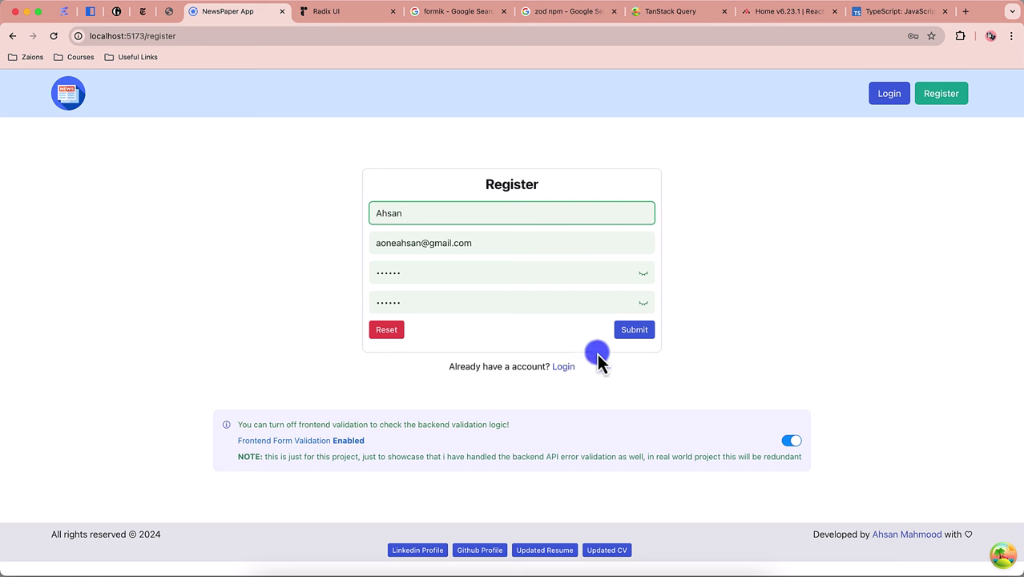
# Step: Submit the registration, then refetch searchNewsArticles in the enlarged query devtools and close them
pyautogui.click(634, 330)
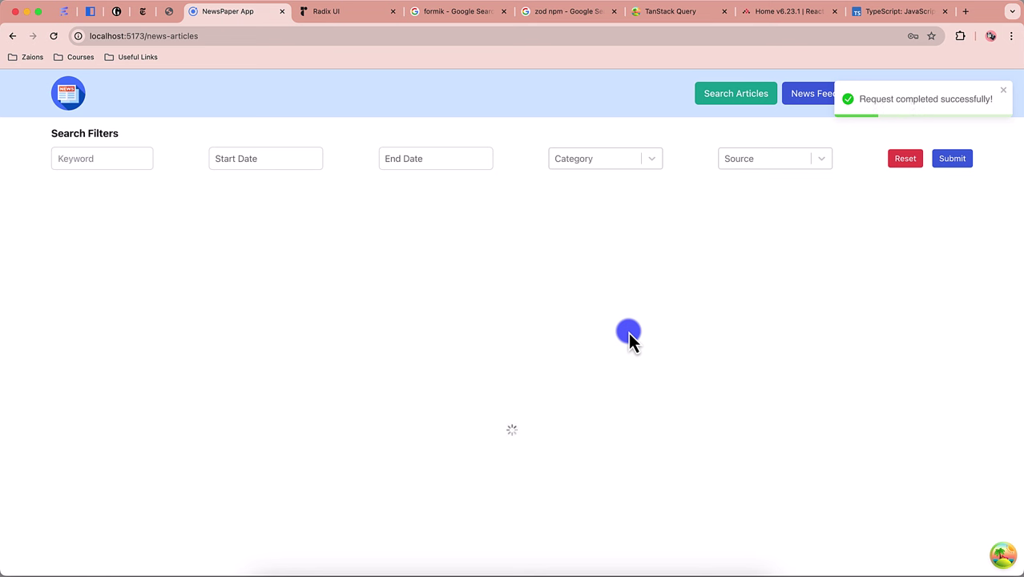
pyautogui.click(1004, 555)
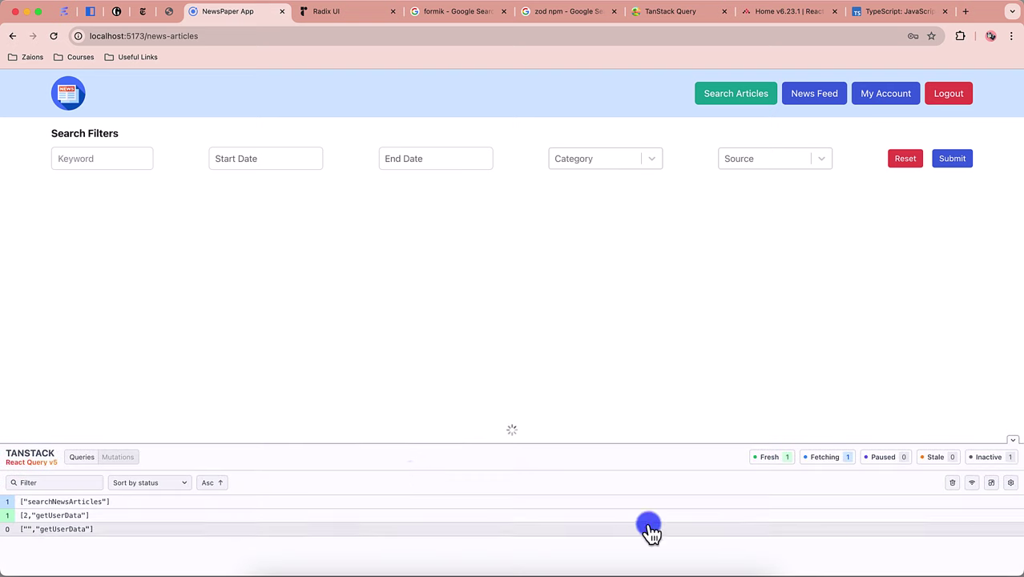
pyautogui.click(56, 503)
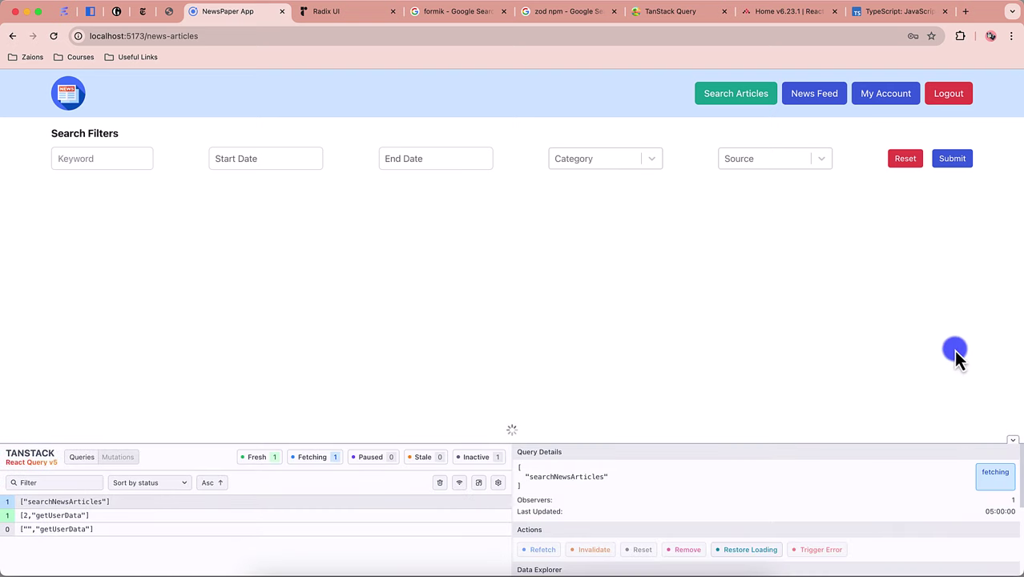
pyautogui.moveTo(902, 443); pyautogui.dragTo(899, 338)
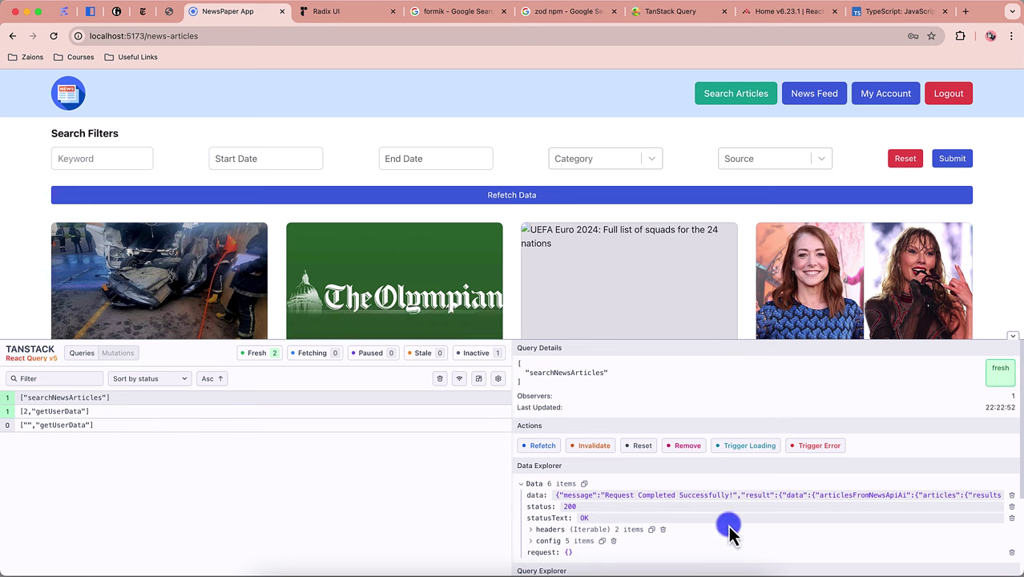
pyautogui.scroll(-3, 577, 513)
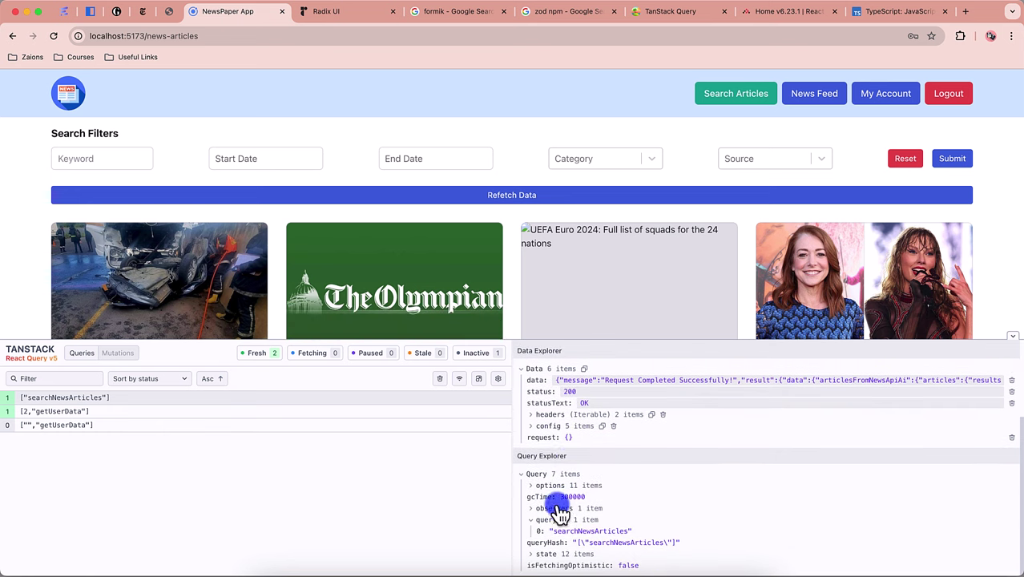
pyautogui.scroll(3, 608, 408)
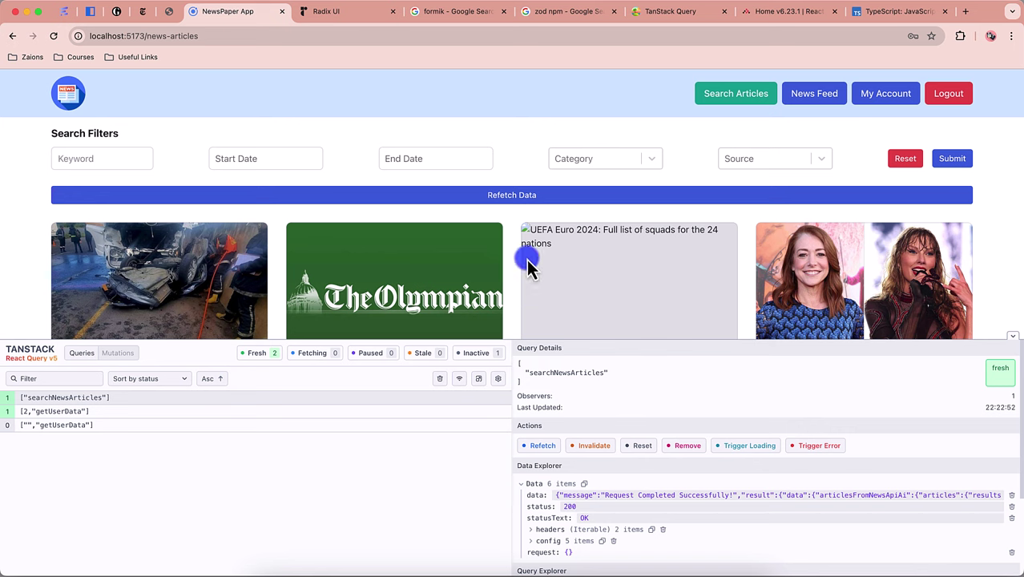
pyautogui.click(538, 446)
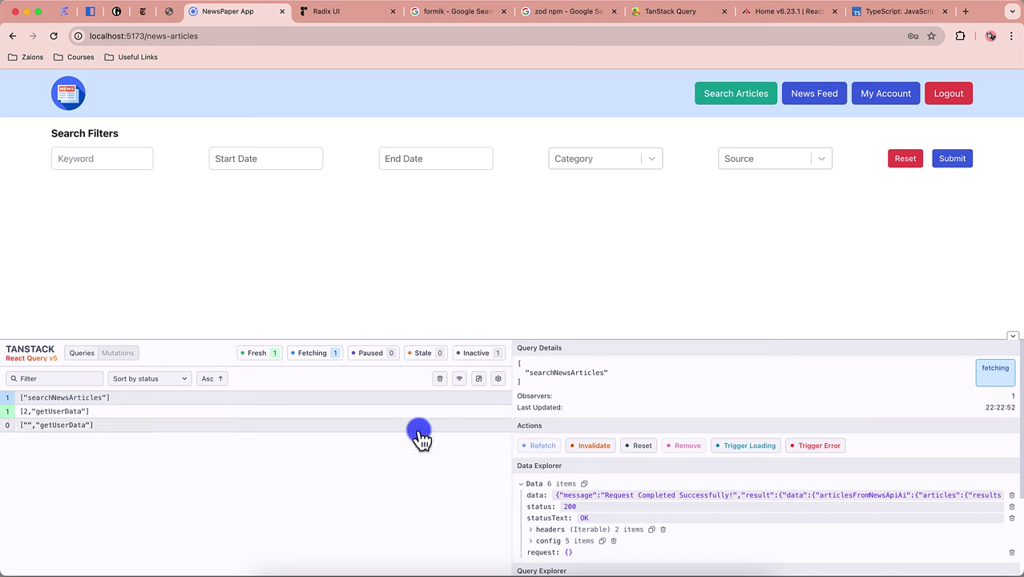
pyautogui.click(1011, 337)
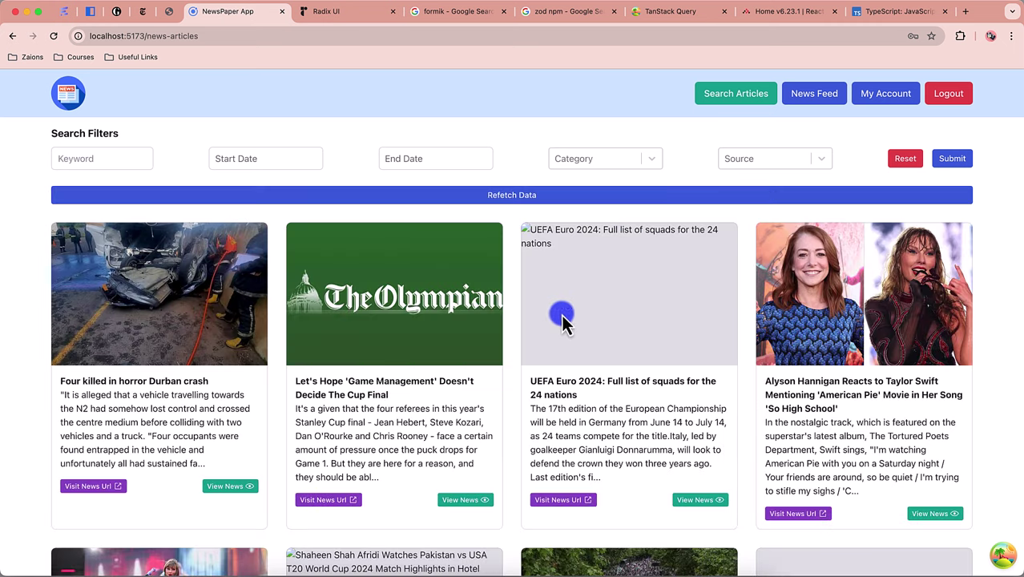
# Step: Read the Durban crash article and open its original iol.co.za page
pyautogui.click(229, 488)
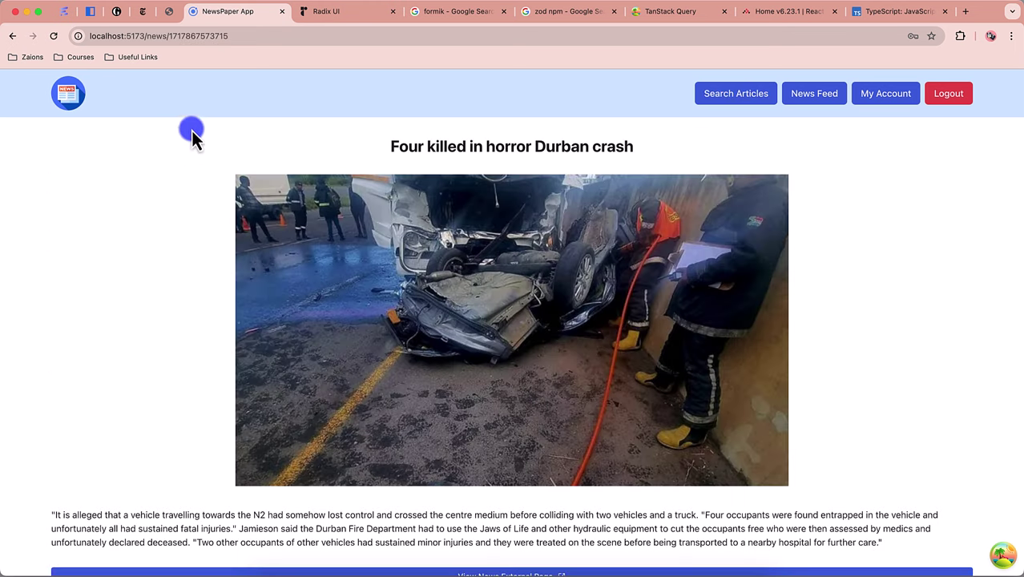
pyautogui.scroll(-2, 520, 449)
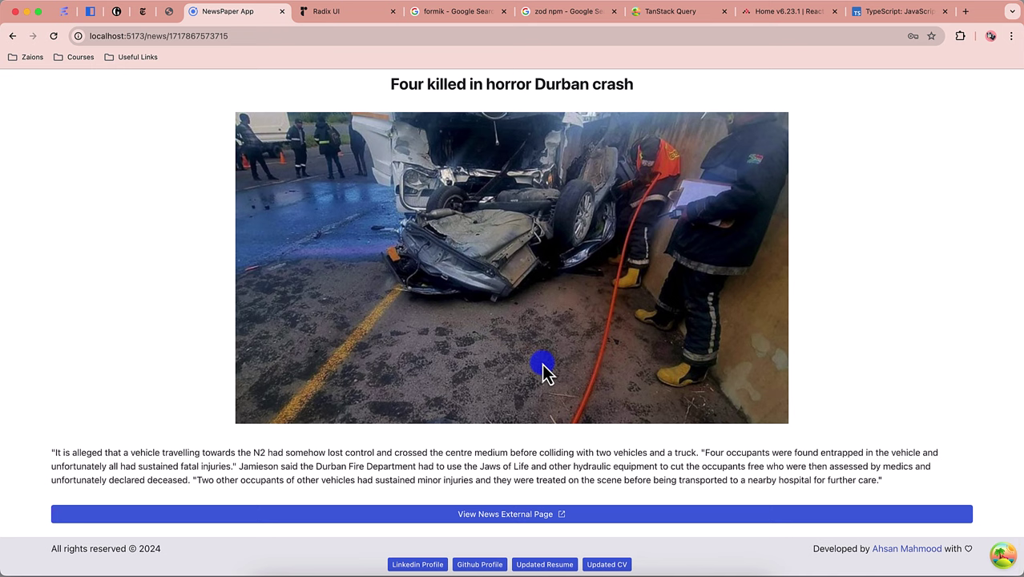
pyautogui.scroll(2, 543, 370)
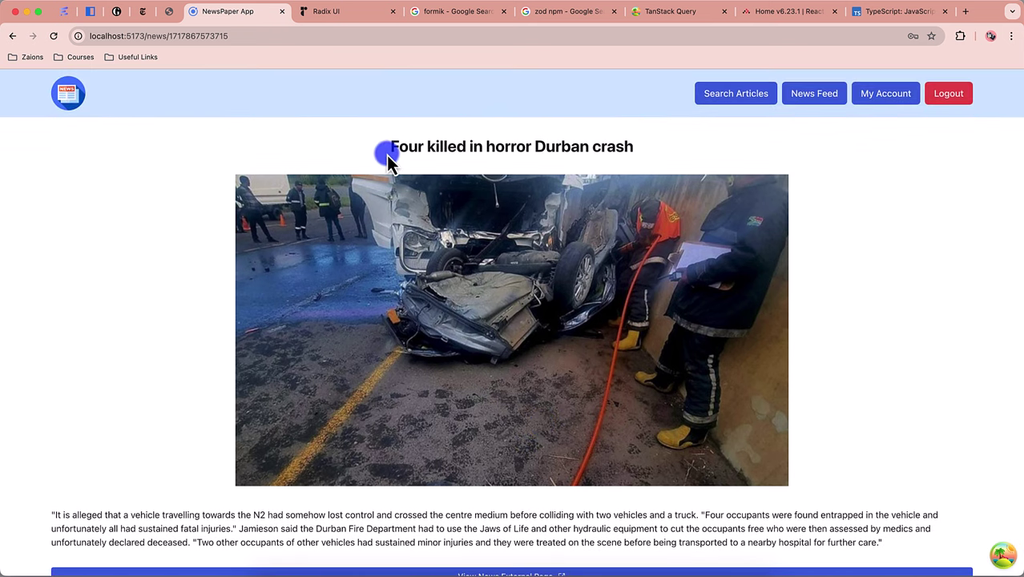
pyautogui.click(353, 18)
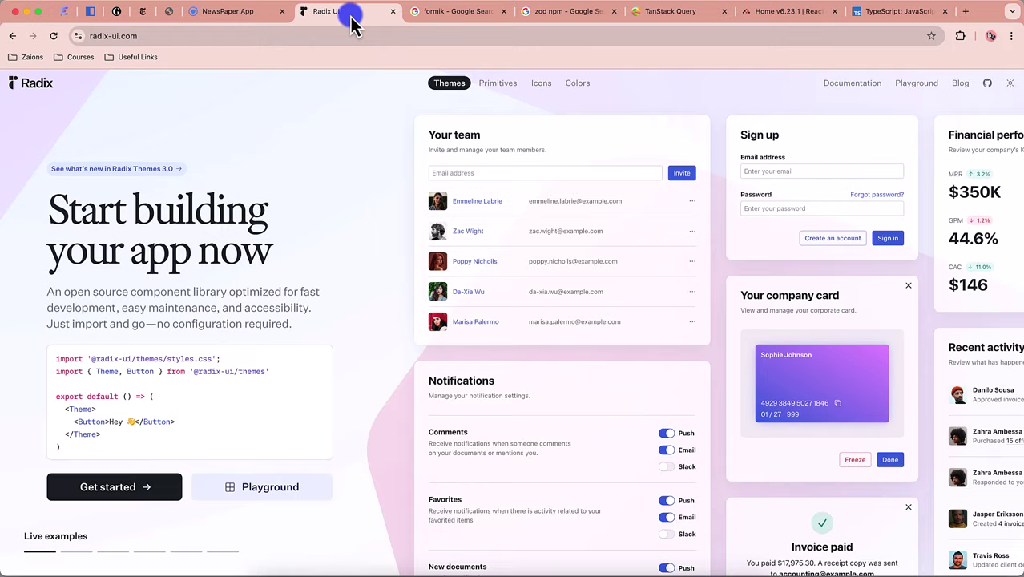
pyautogui.click(253, 18)
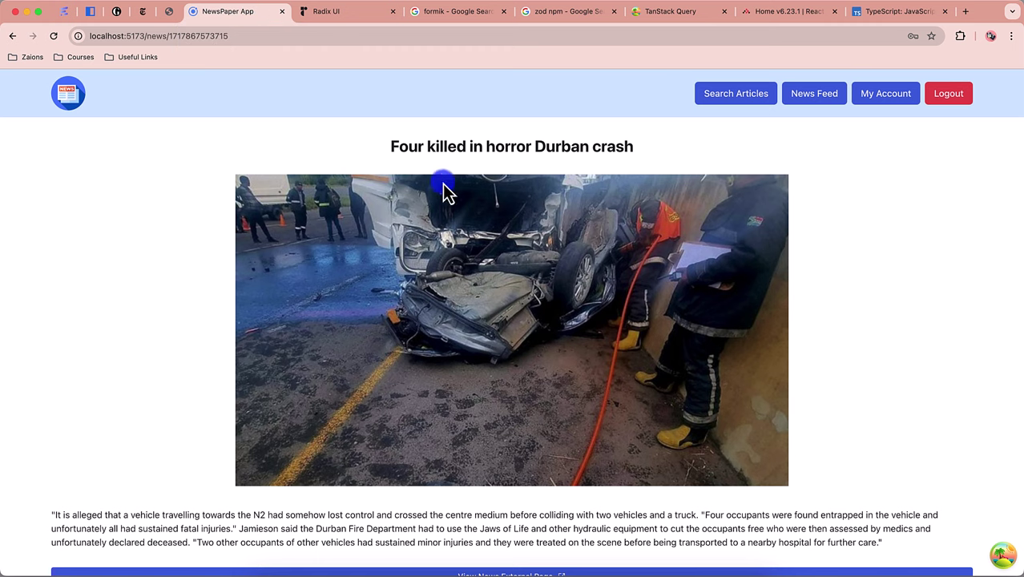
pyautogui.scroll(-2, 677, 319)
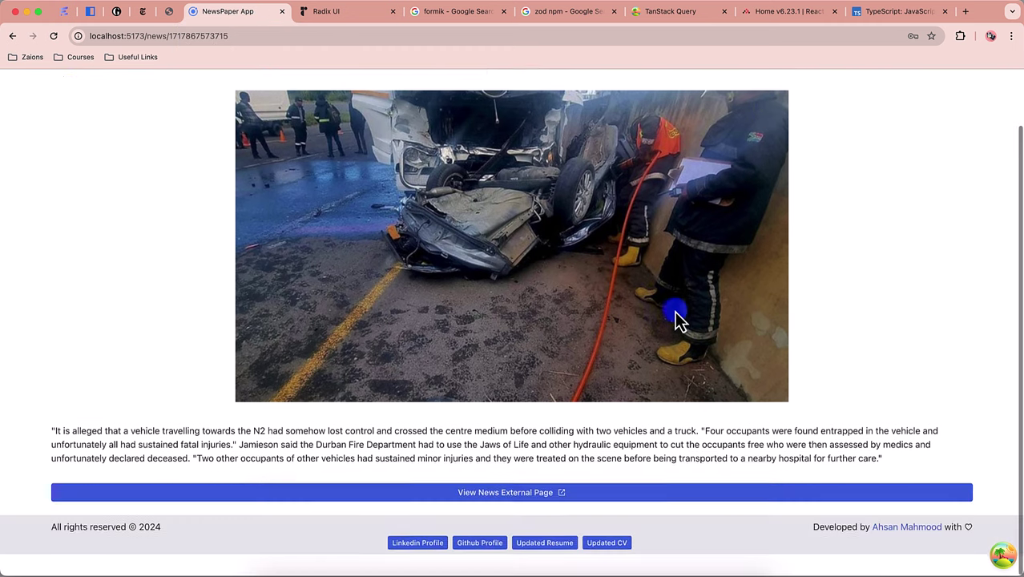
pyautogui.scroll(2, 677, 319)
pyautogui.scroll(-2, 672, 324)
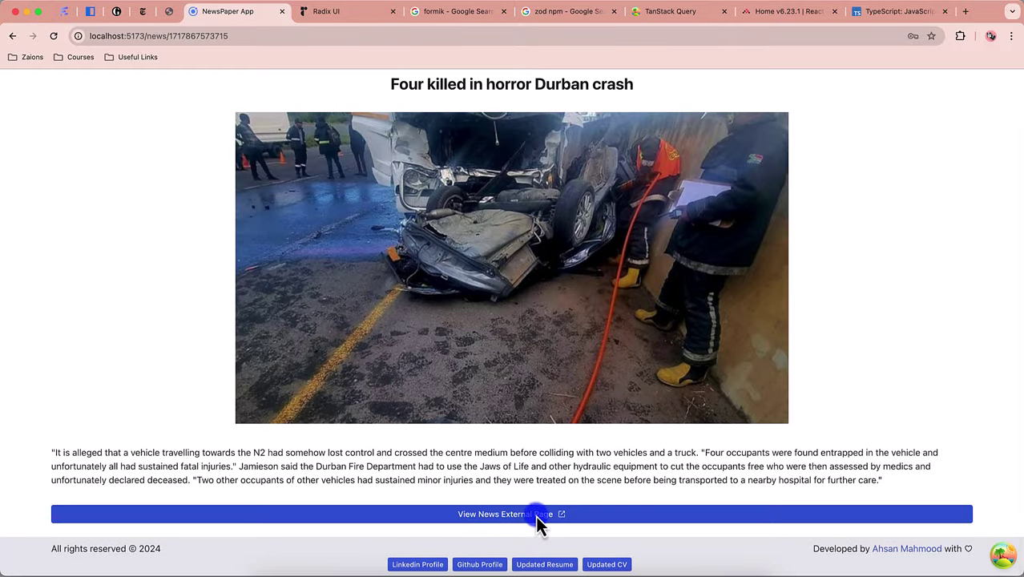
pyautogui.click(537, 517)
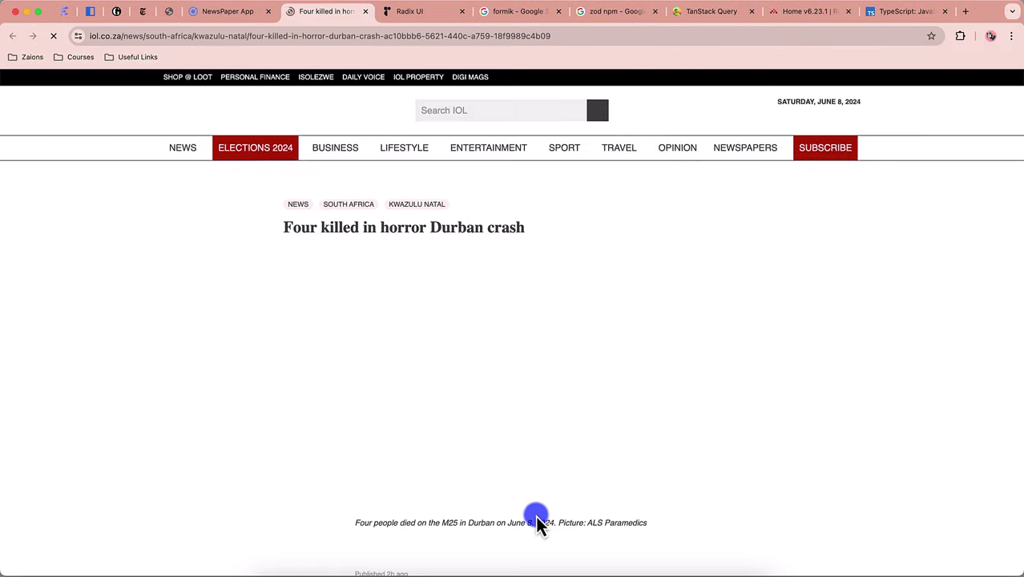
# Step: Search Google for 'capacitor browser' in a new tab
pyautogui.click(967, 12)
pyautogui.write('capacitor')
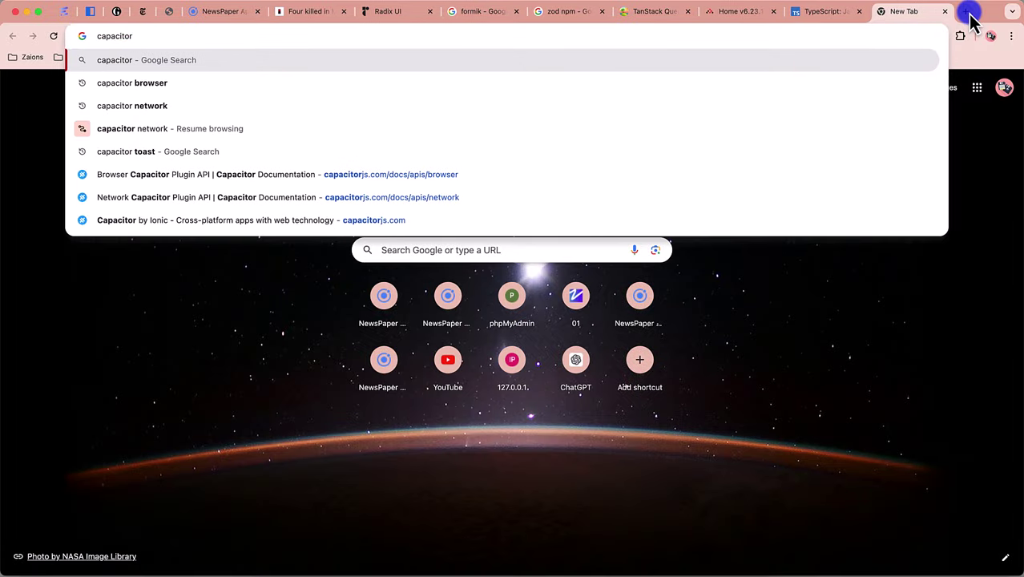
pyautogui.press('Down')
pyautogui.press('Return')
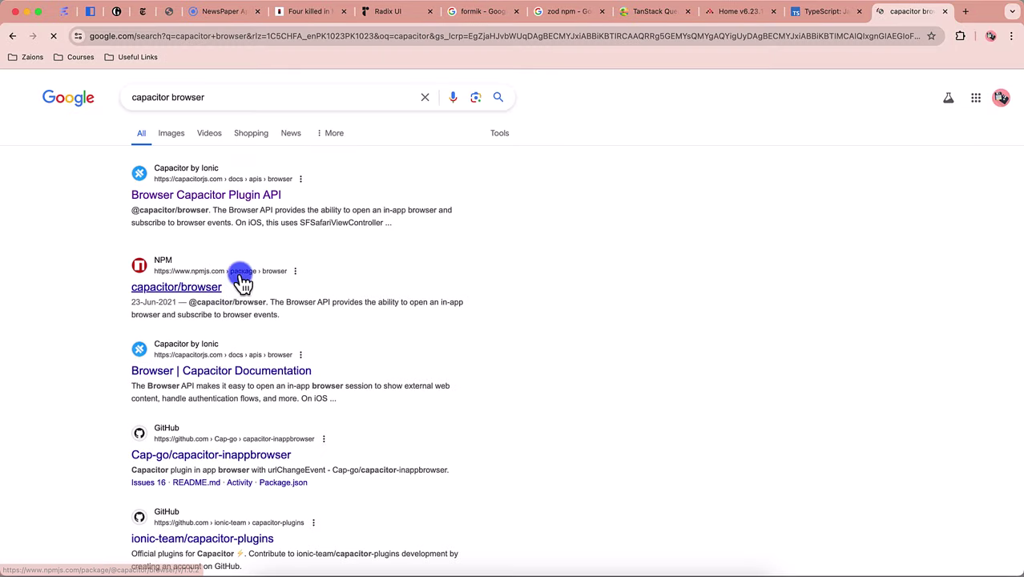
# Step: Browse the Capacitor Browser plugin docs, glancing at the Screen Orientation page
pyautogui.click(222, 200)
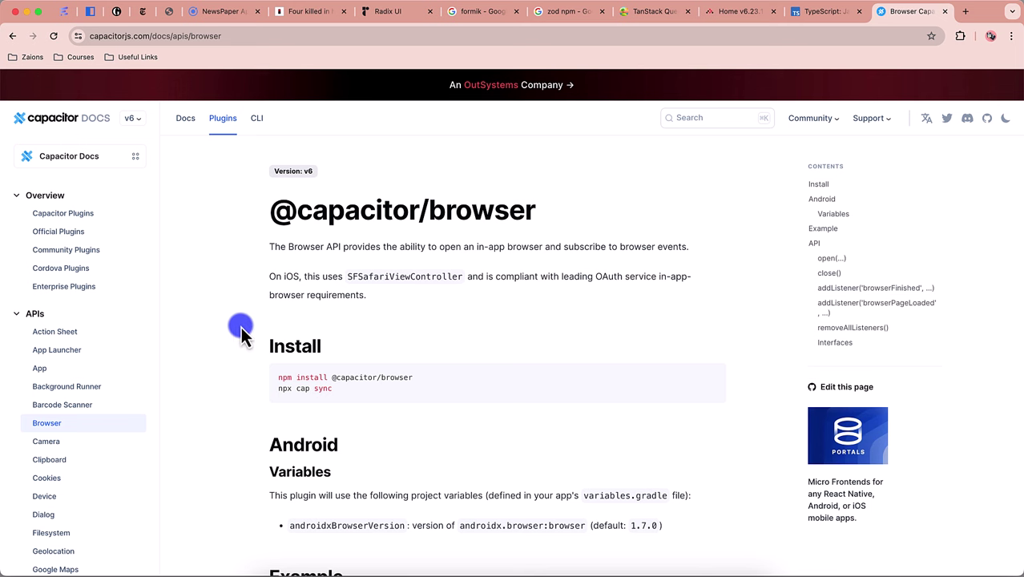
pyautogui.scroll(-2, 90, 427)
pyautogui.scroll(-1, 80, 368)
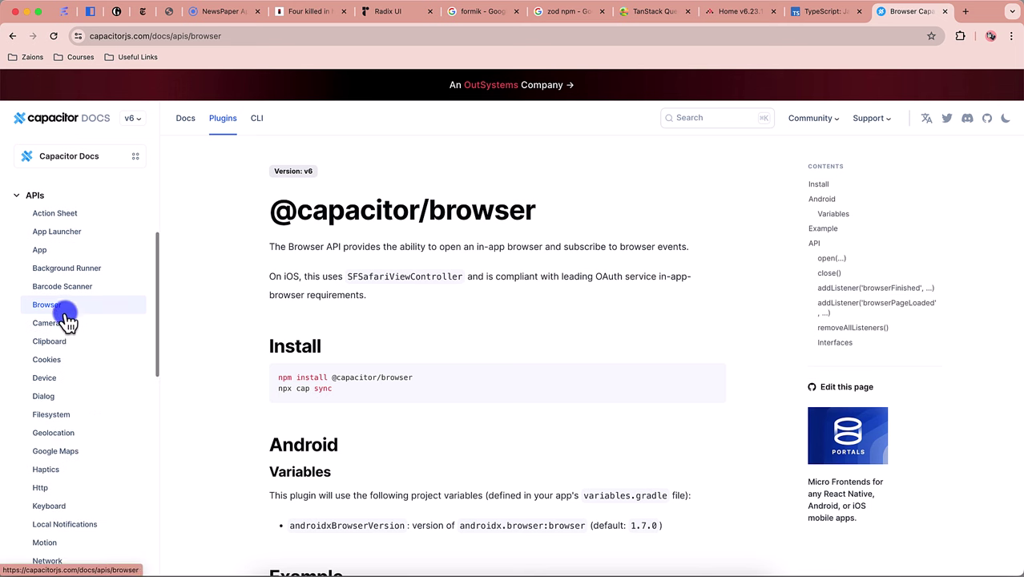
pyautogui.scroll(-2, 92, 364)
pyautogui.scroll(-3, 70, 337)
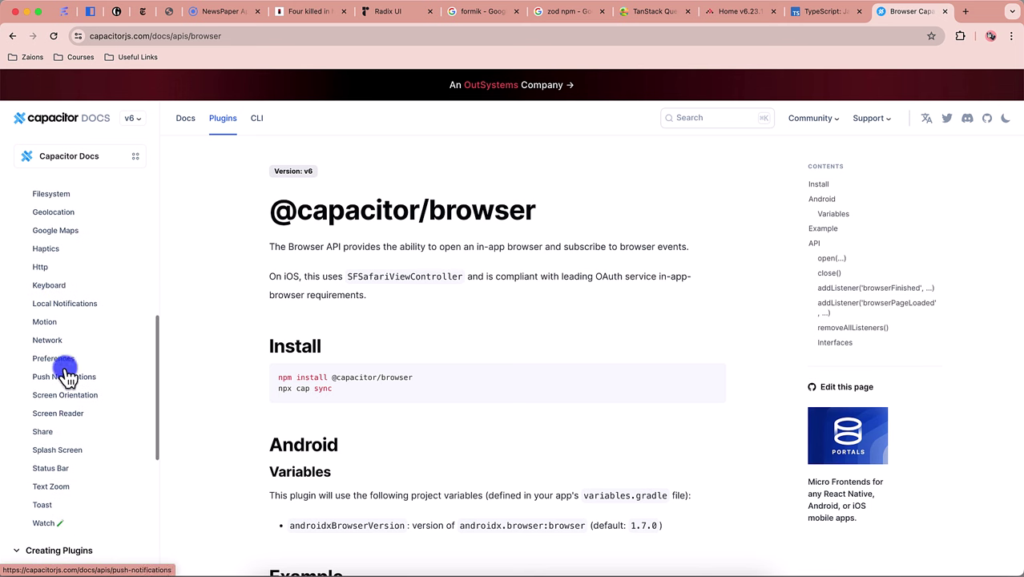
pyautogui.click(68, 394)
pyautogui.scroll(2, 68, 305)
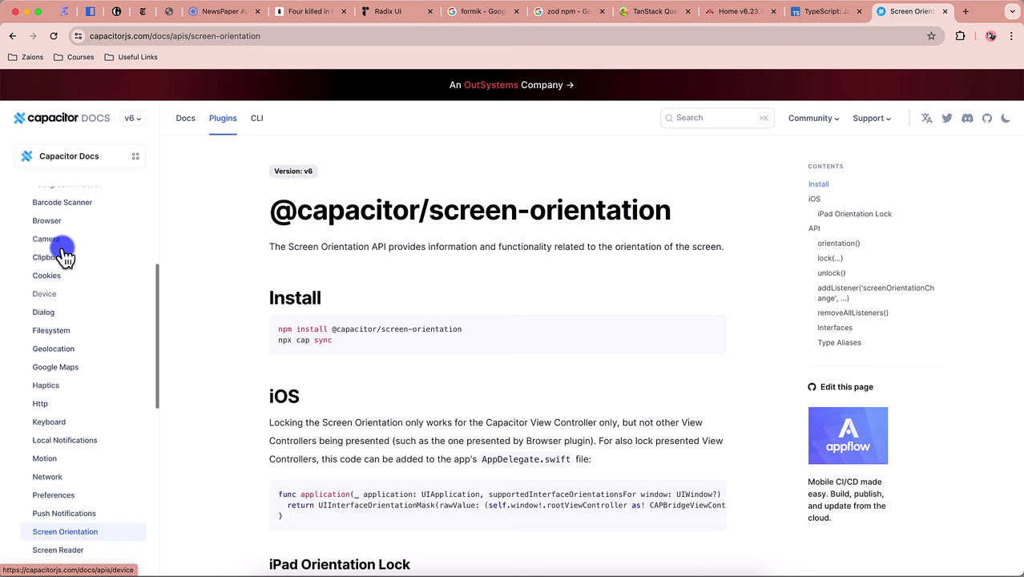
pyautogui.click(59, 218)
pyautogui.scroll(-3, 57, 393)
pyautogui.scroll(-1, 56, 370)
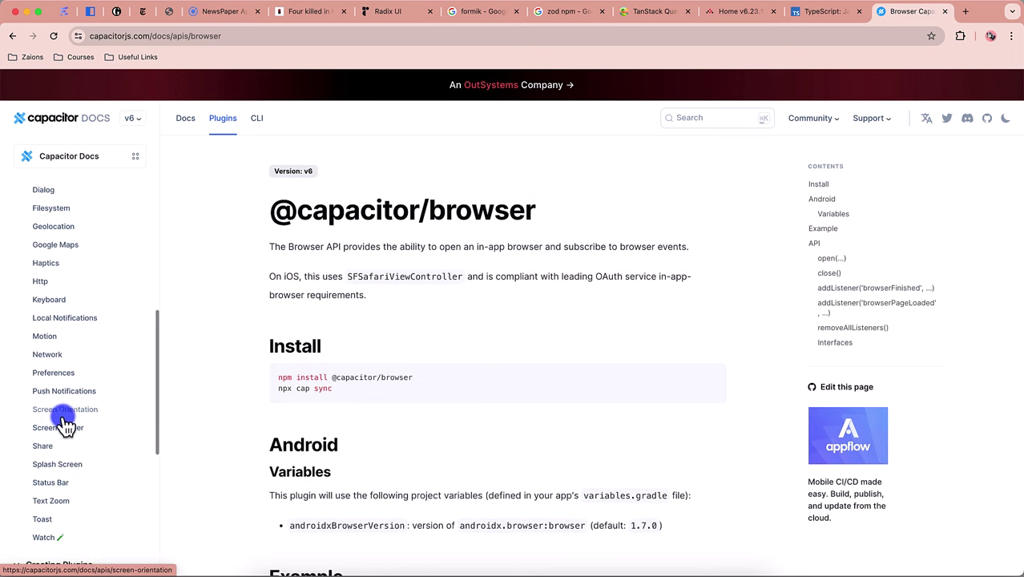
# Step: Open the Preferences and Toast plugin docs in new tabs and view both
pyautogui.keyDown('super'); pyautogui.click(53, 373); pyautogui.keyUp('super')
pyautogui.scroll(-3, 88, 455)
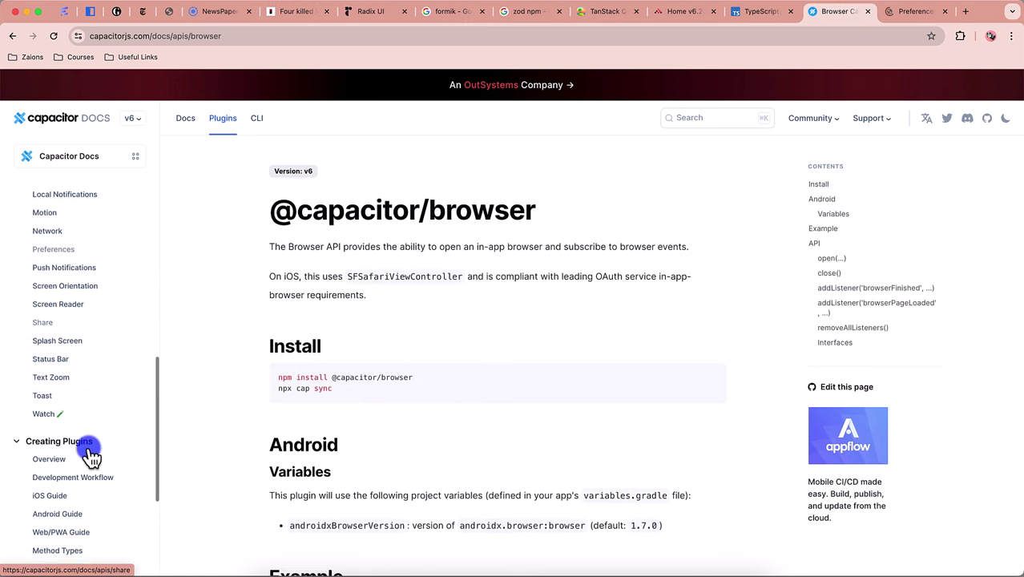
pyautogui.keyDown('super'); pyautogui.click(56, 385); pyautogui.keyUp('super')
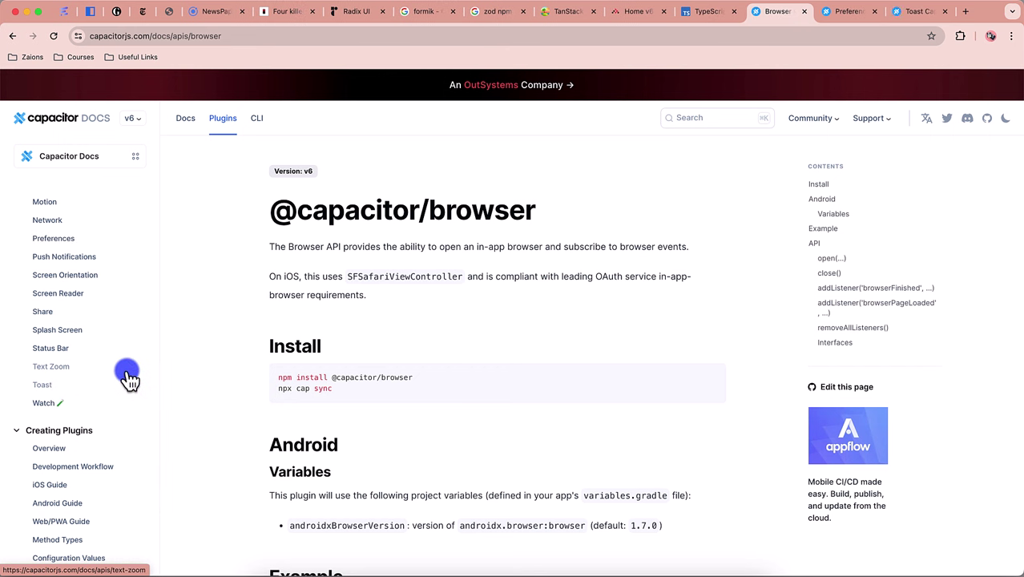
pyautogui.scroll(3, 123, 344)
pyautogui.scroll(6, 122, 350)
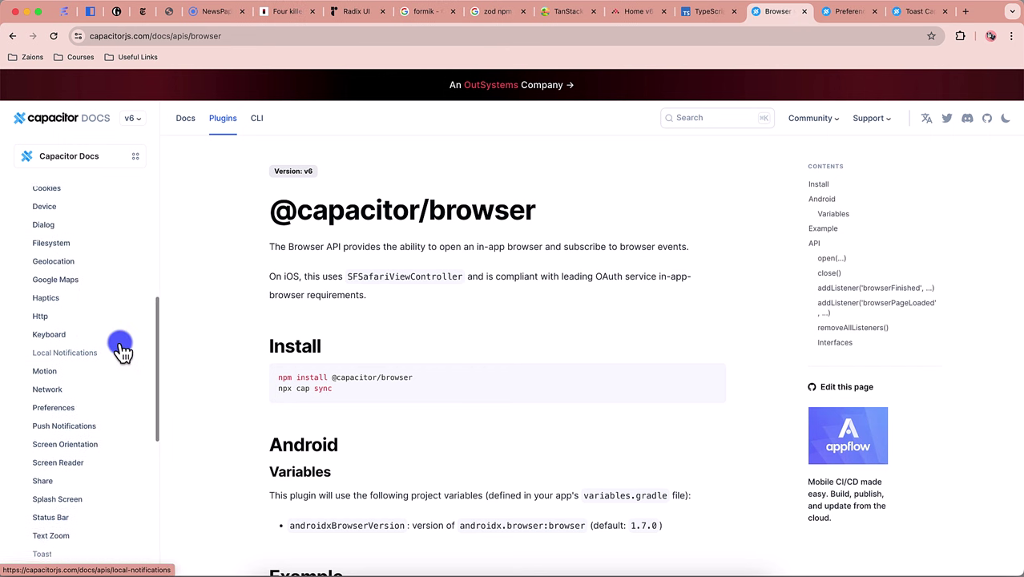
pyautogui.scroll(2, 121, 350)
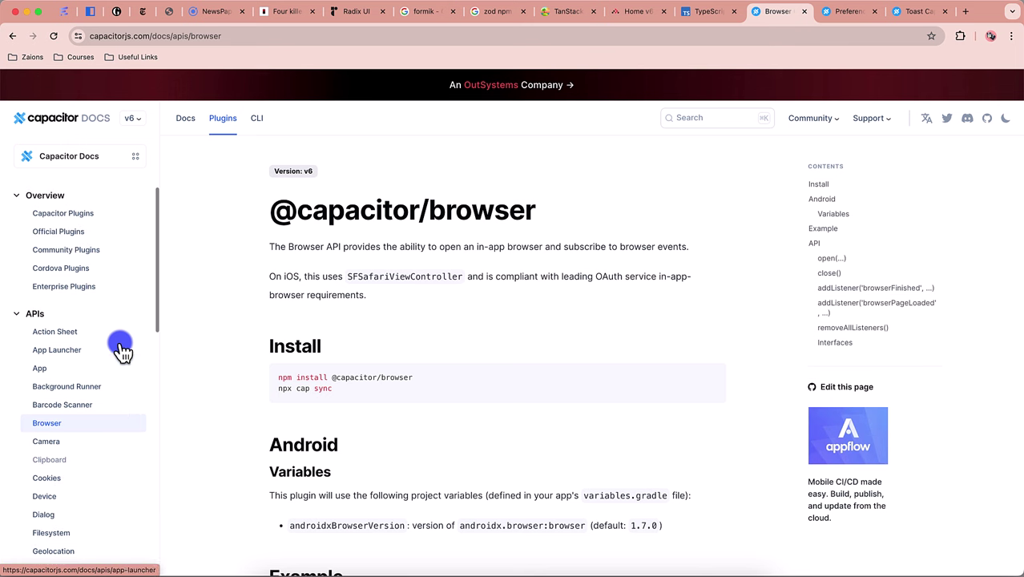
pyautogui.click(841, 24)
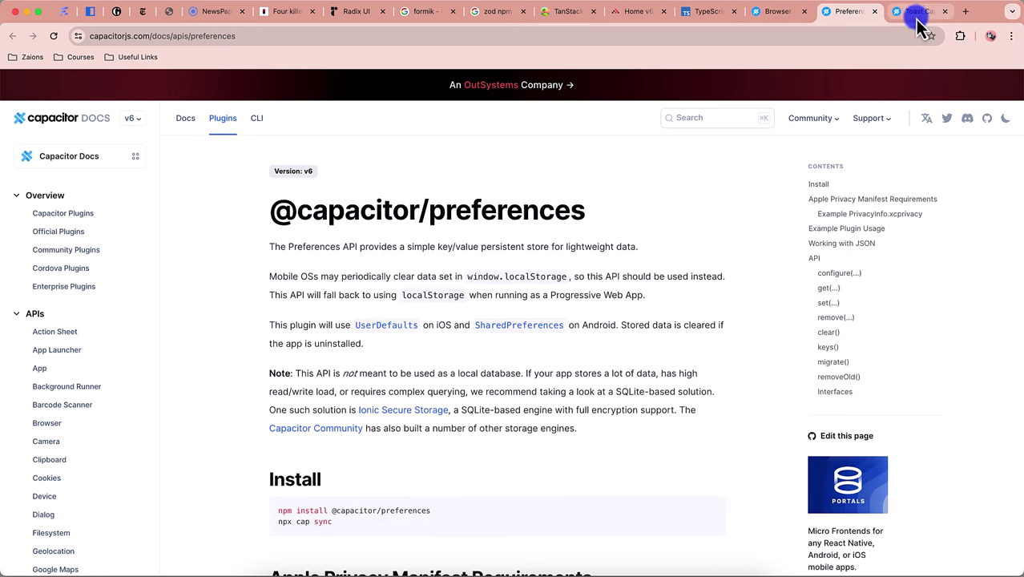
pyautogui.click(916, 16)
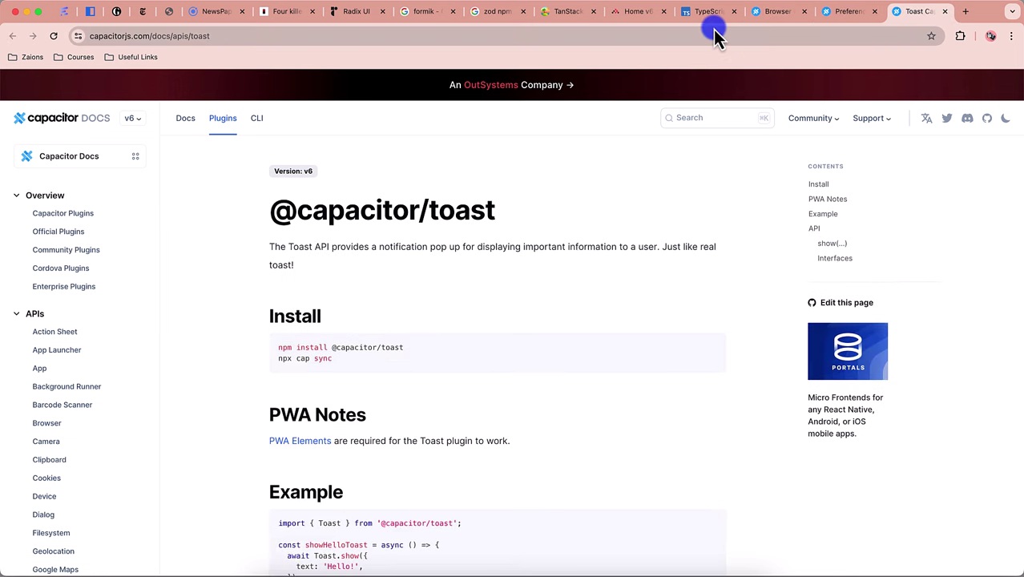
# Step: Log out of the NewsPaper app from the article page
pyautogui.click(212, 12)
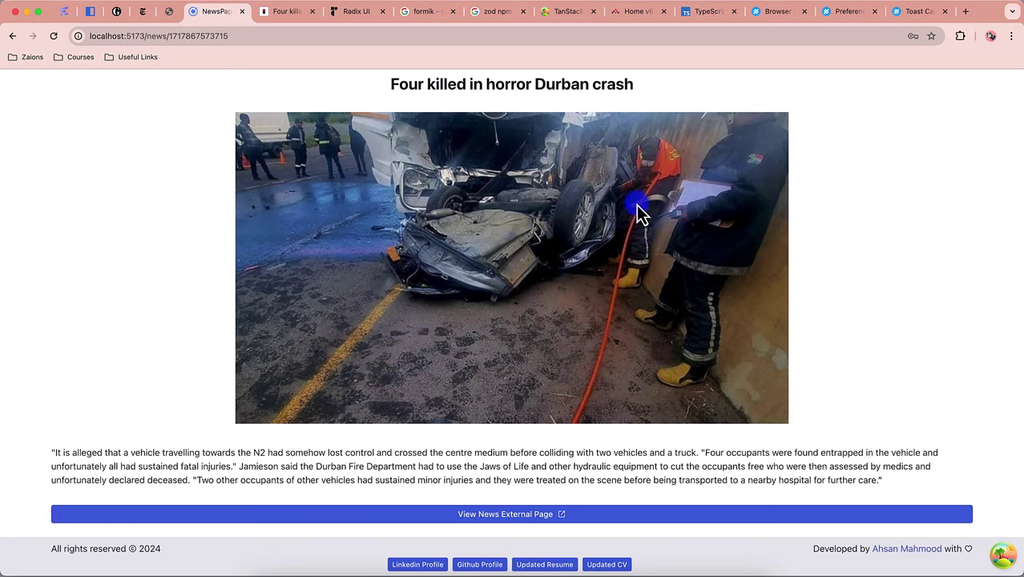
pyautogui.scroll(-1, 660, 173)
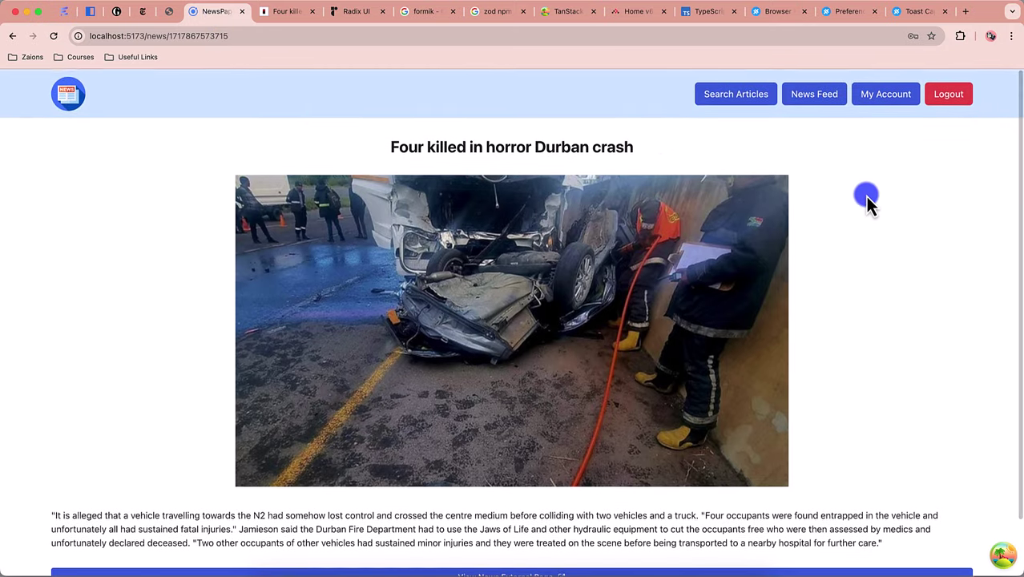
pyautogui.click(947, 93)
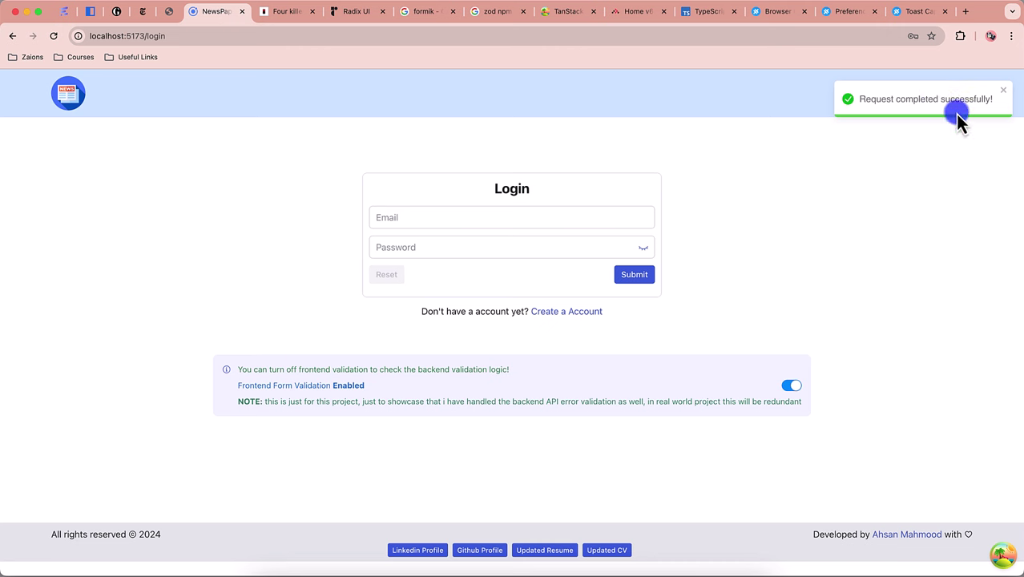
# Step: Google 'react toastify', open its npm package page, then return to the NewsPaper login page
pyautogui.click(965, 12)
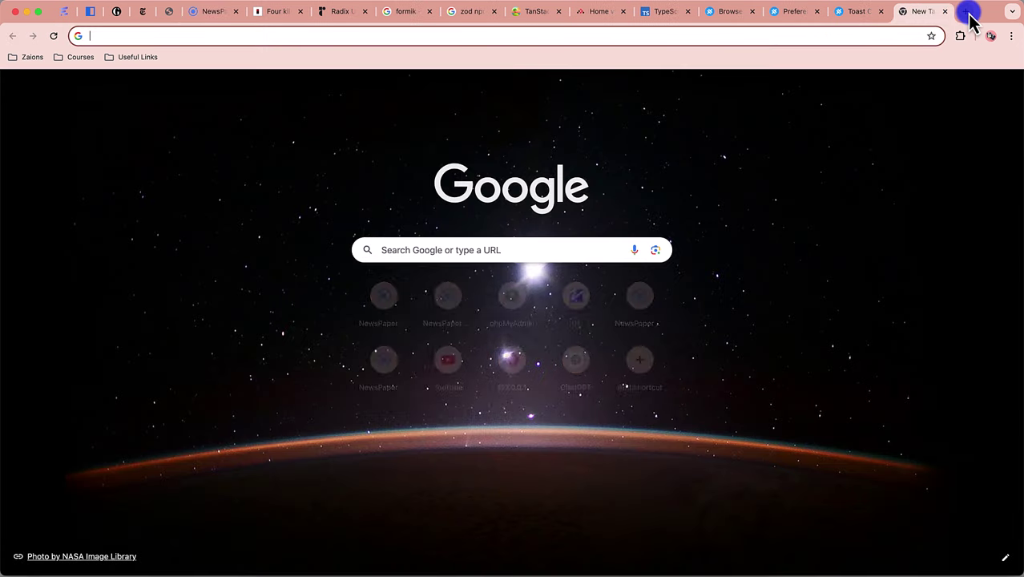
pyautogui.write('react to')
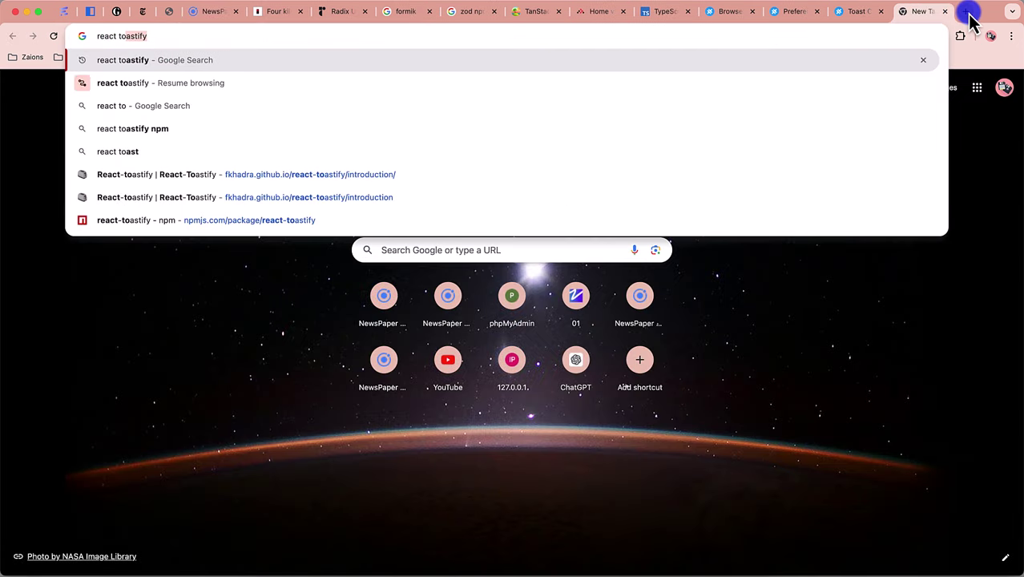
pyautogui.press('Return')
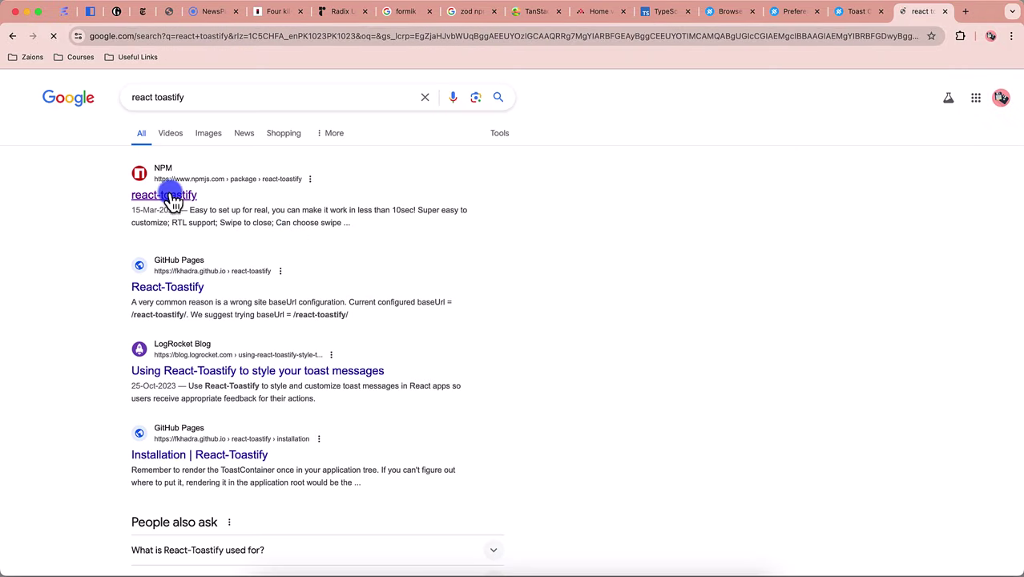
pyautogui.click(170, 197)
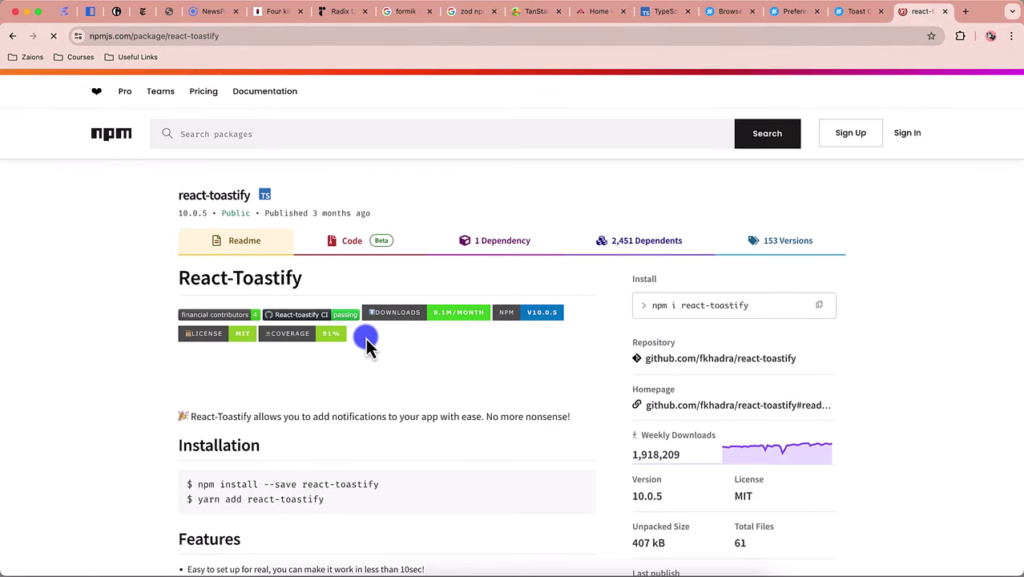
pyautogui.click(216, 17)
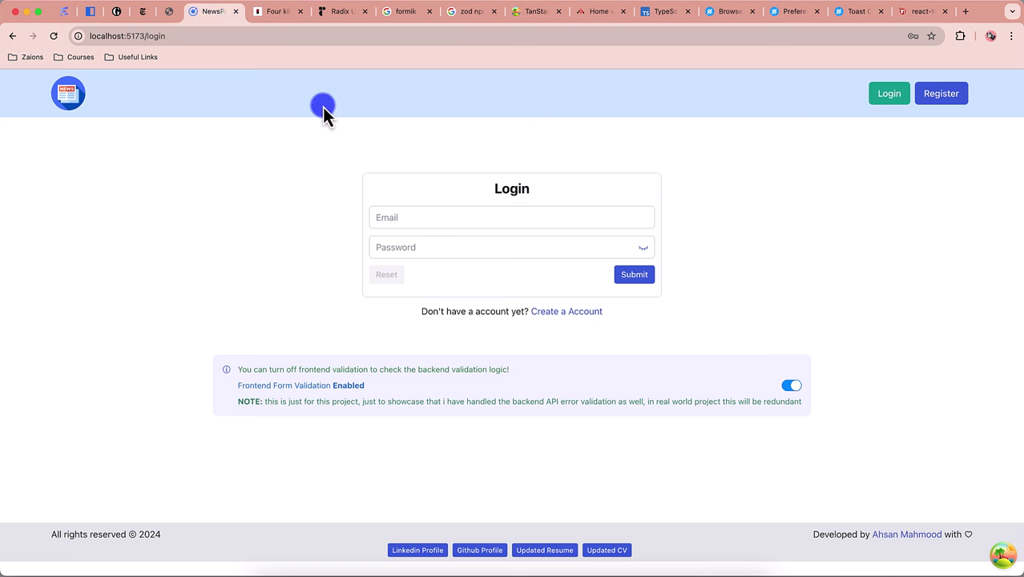
# Step: Enter the account email and password on the login form and submit
pyautogui.click(460, 219)
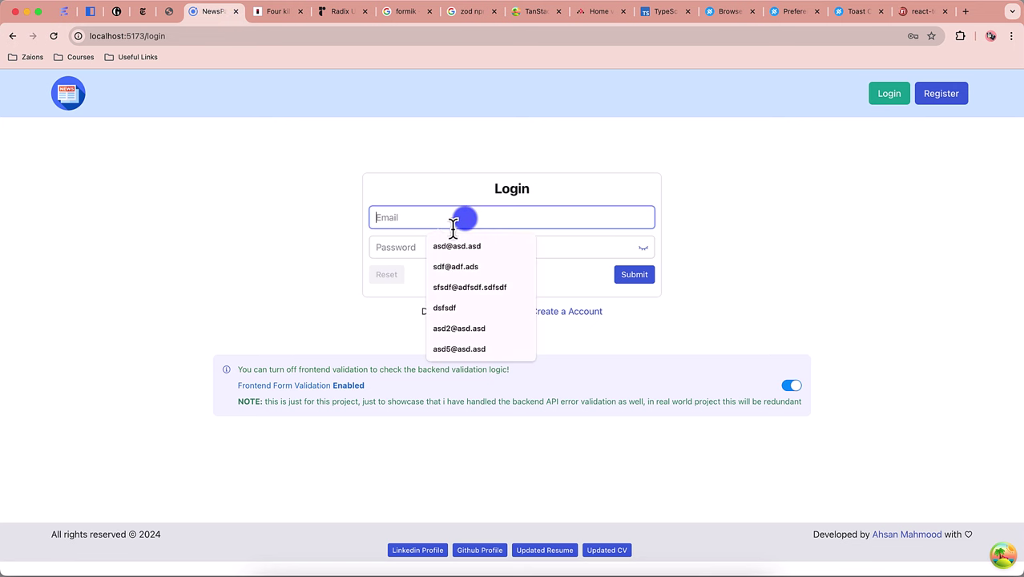
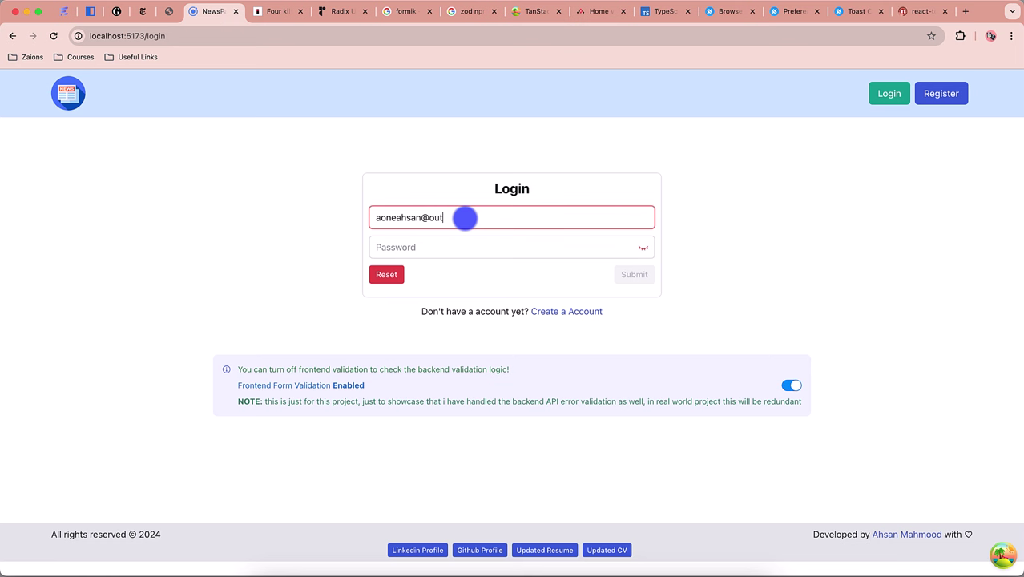
pyautogui.click(445, 248)
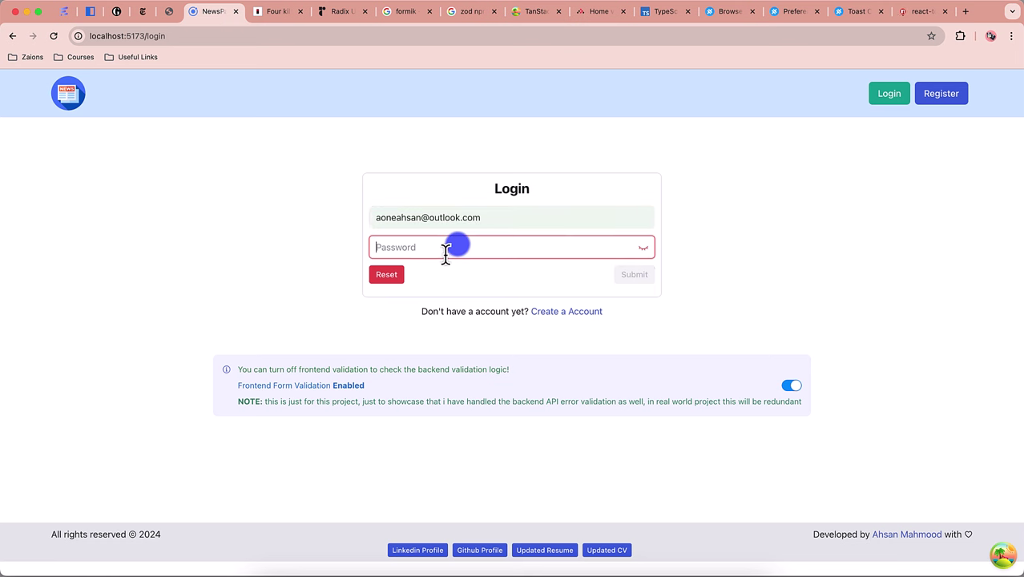
pyautogui.write('123456')
pyautogui.click(646, 279)
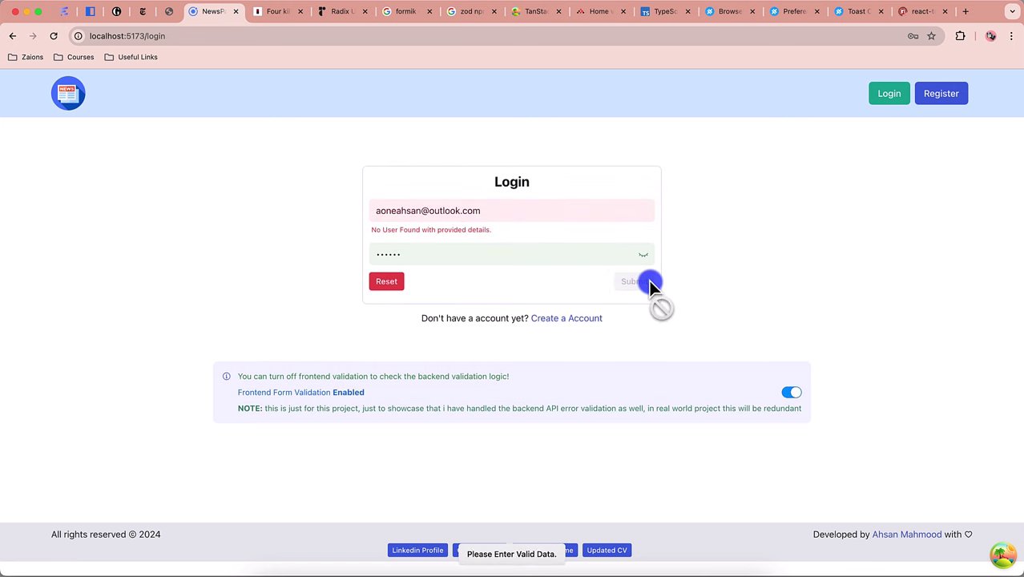
# Step: Change the email domain to gmail, lengthen the password, and resubmit the login
pyautogui.doubleClick(452, 210)
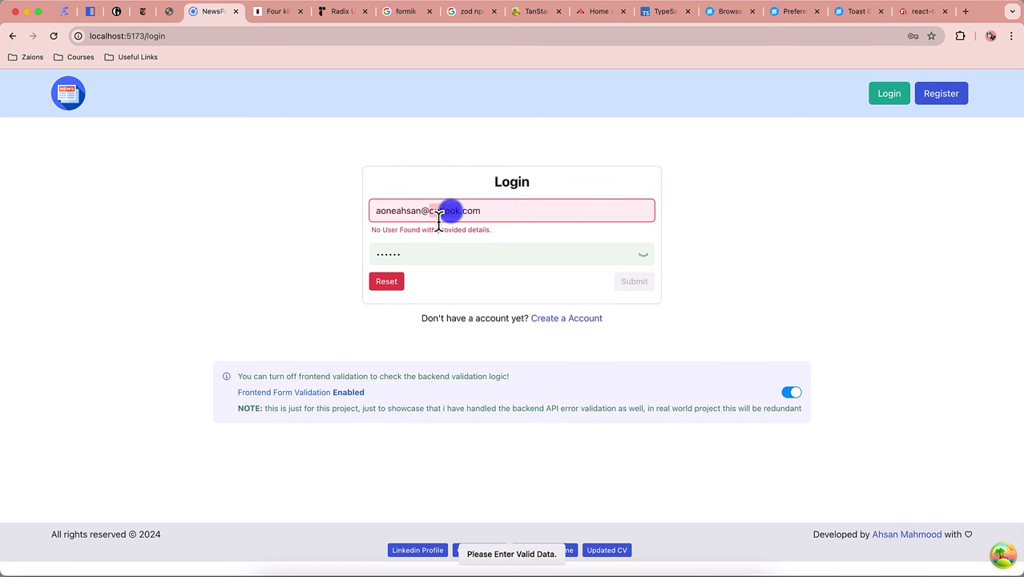
pyautogui.write('gmail')
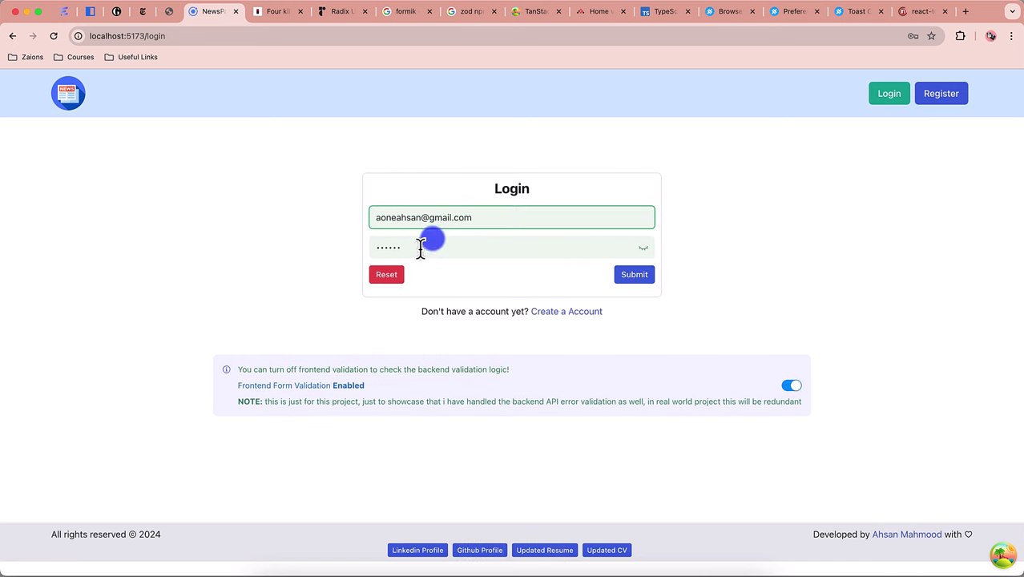
pyautogui.click(423, 251)
pyautogui.write('78901')
pyautogui.click(640, 280)
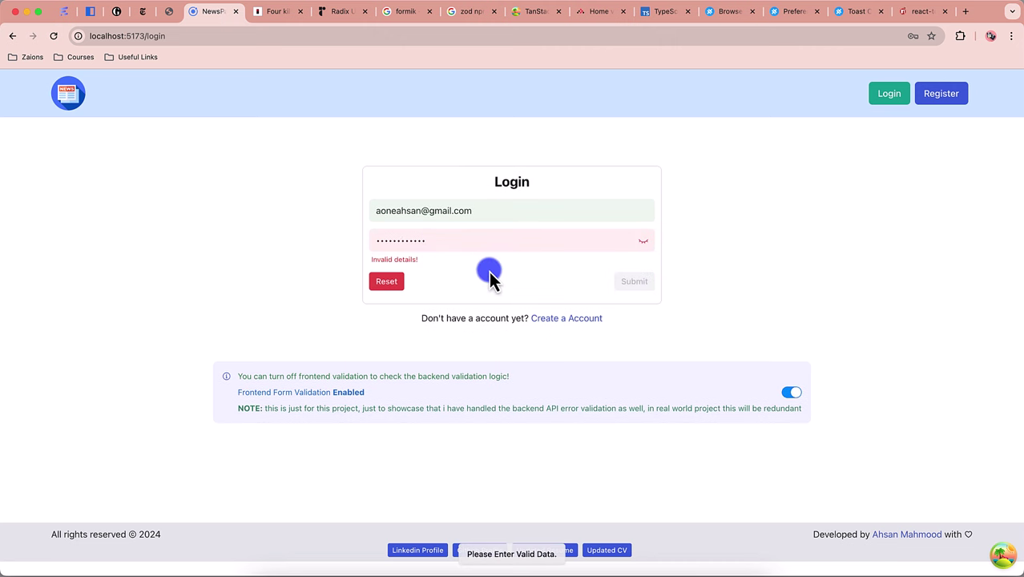
# Step: Replace the password with the correct one and submit, reaching the news articles page
pyautogui.doubleClick(430, 250)
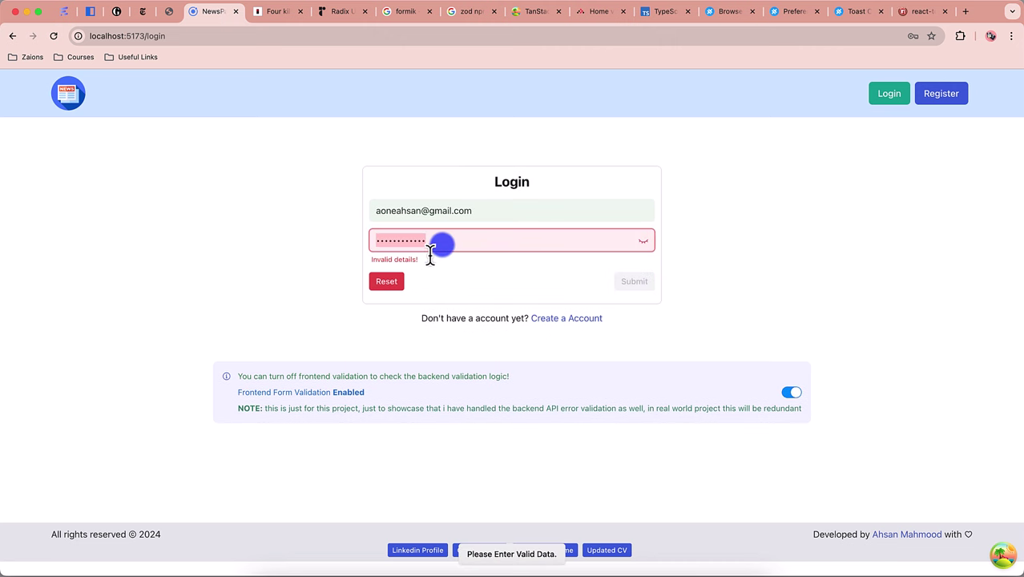
pyautogui.write('123456')
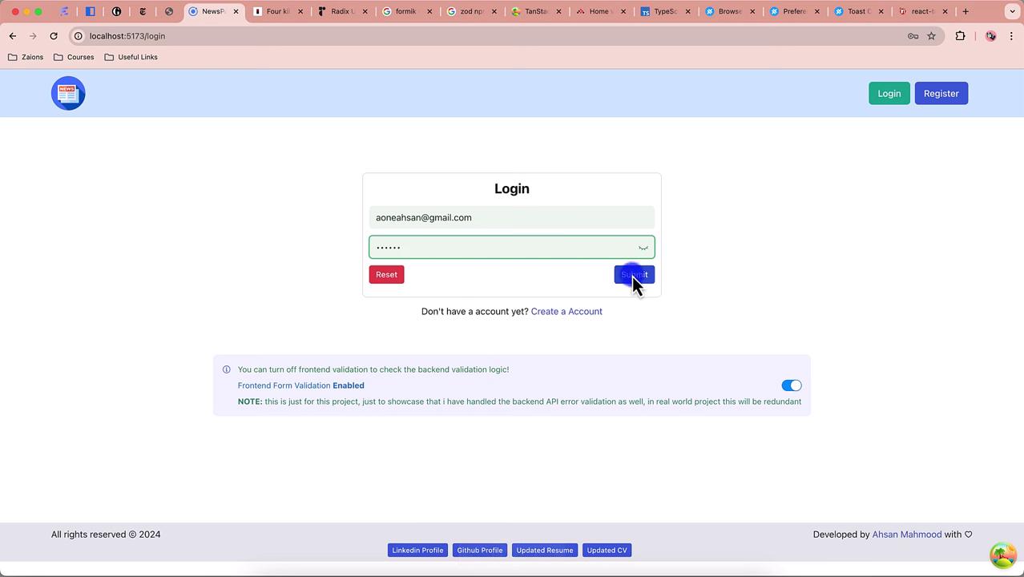
pyautogui.click(634, 274)
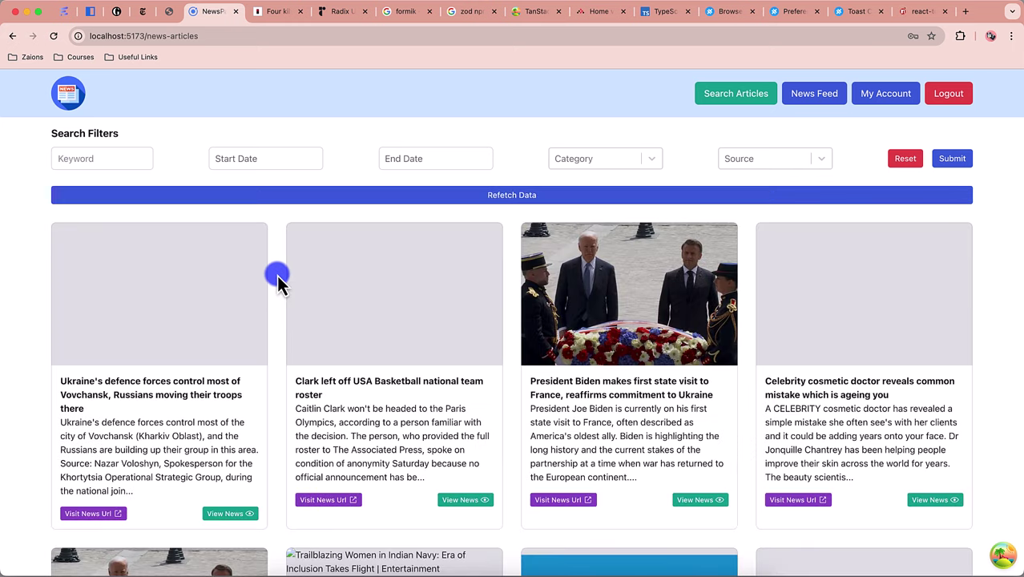
# Step: Search the news articles for the keyword 'iphone 15'
pyautogui.click(95, 165)
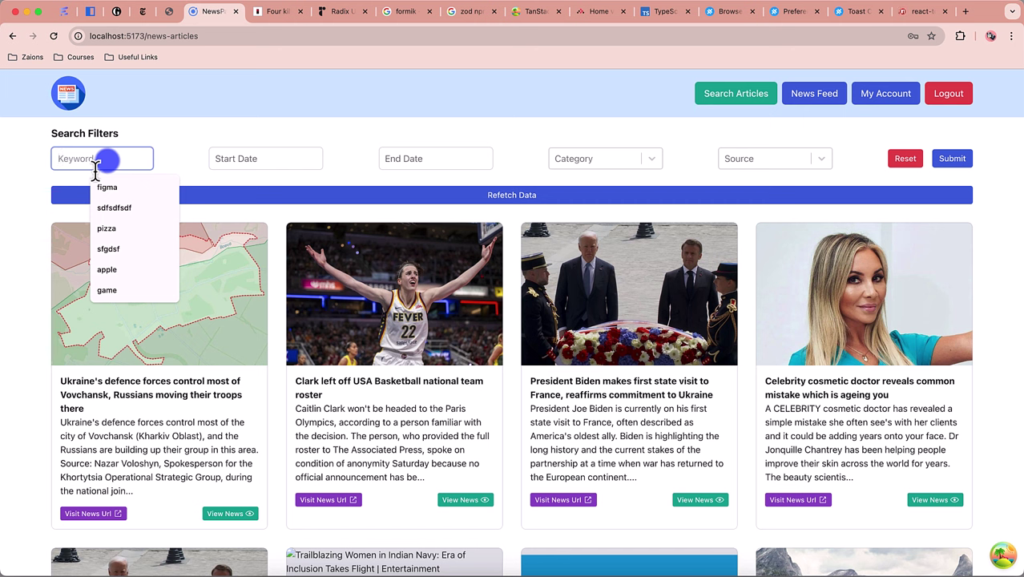
pyautogui.write('iphone 15')
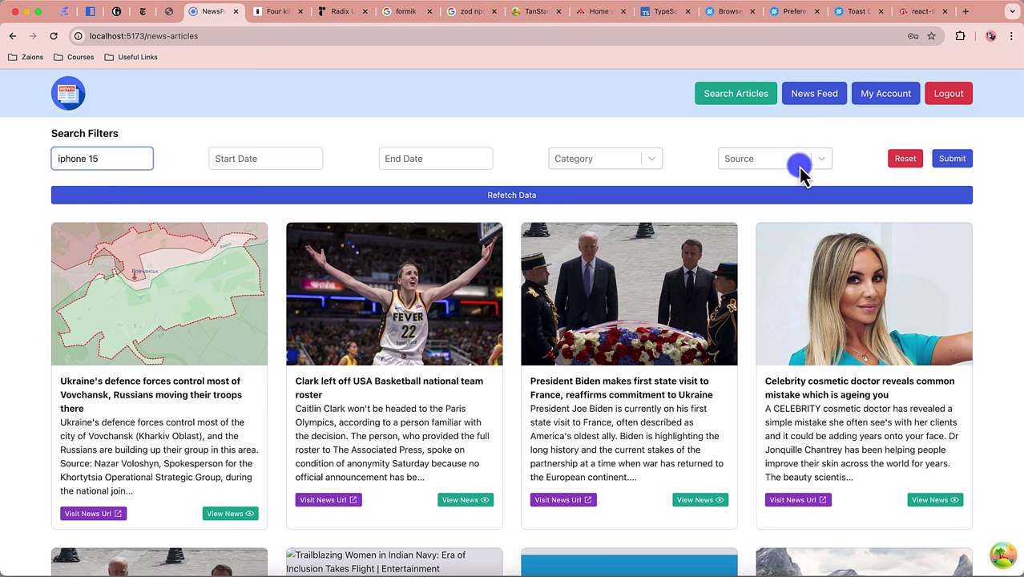
pyautogui.click(952, 160)
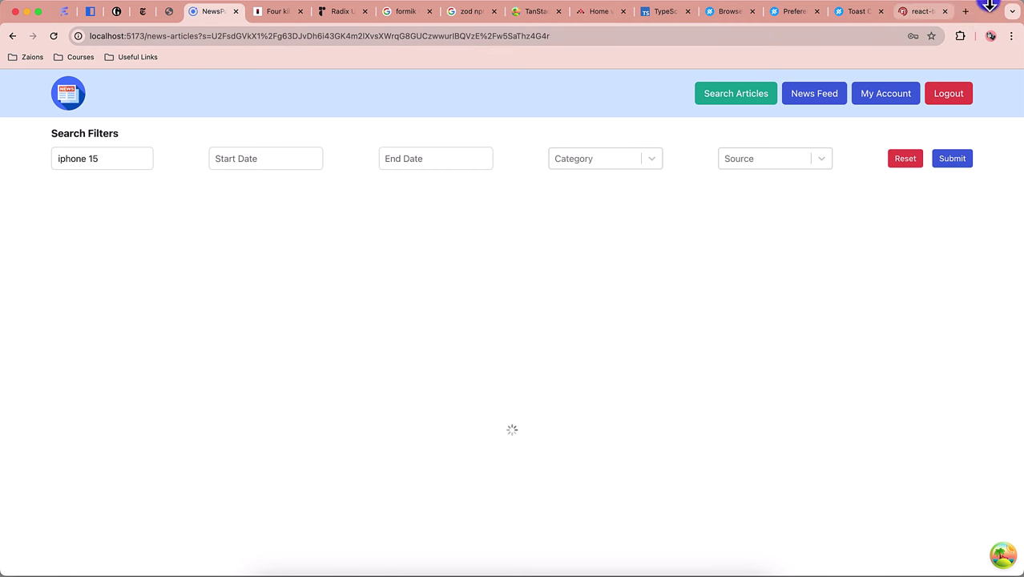
# Step: Google 'crypto js' and open the crypto-js npm package page
pyautogui.click(967, 17)
pyautogui.write('cry')
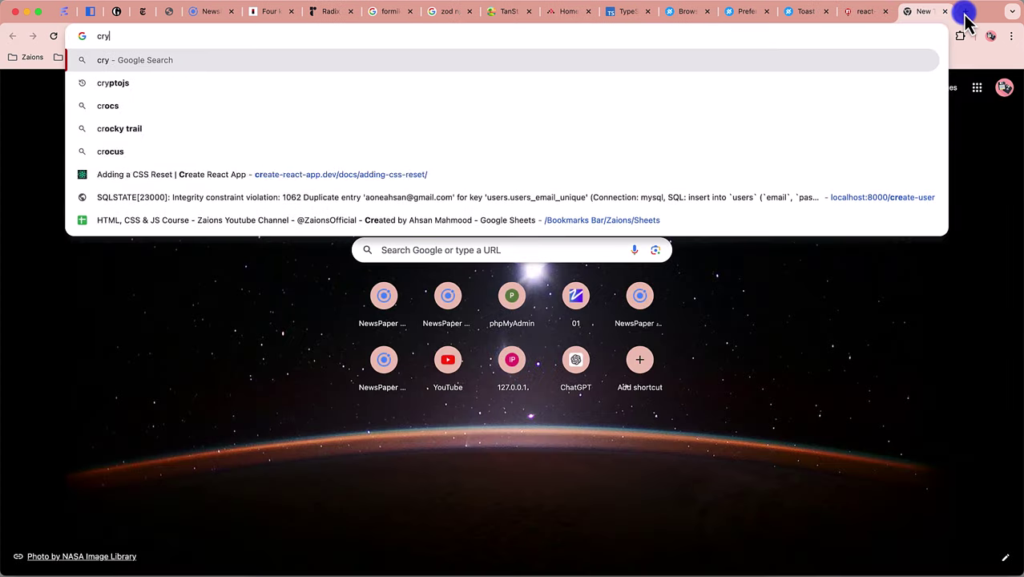
pyautogui.write('pto js')
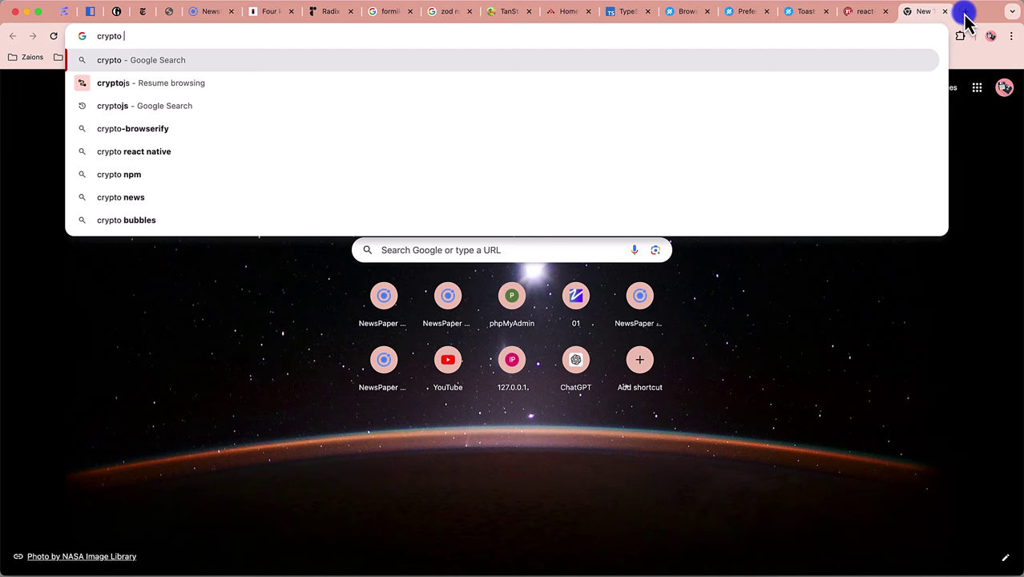
pyautogui.press('Return')
pyautogui.click(168, 195)
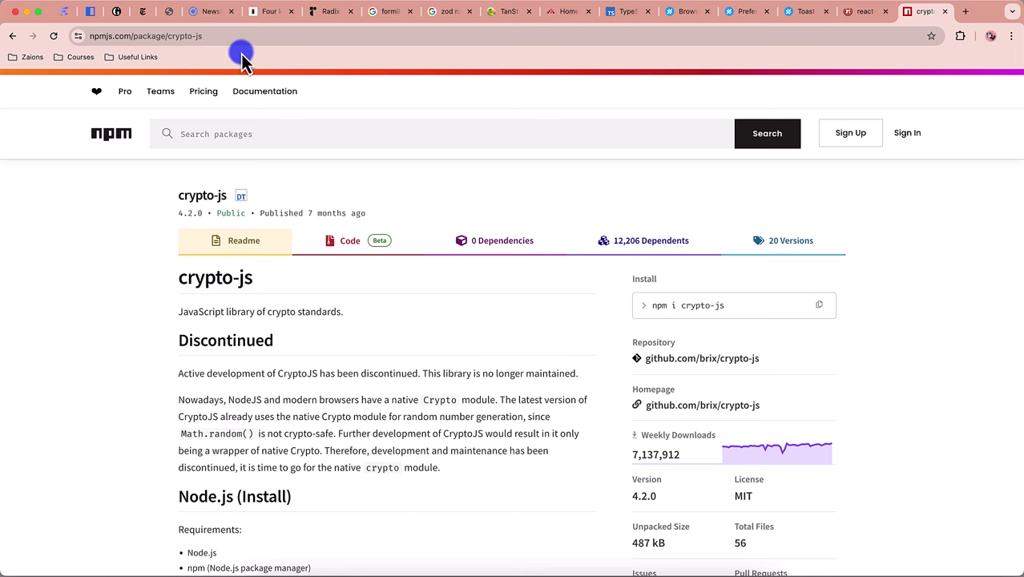
# Step: Google 'usesearchparams' and open the React Router useSearchParams docs result
pyautogui.click(965, 17)
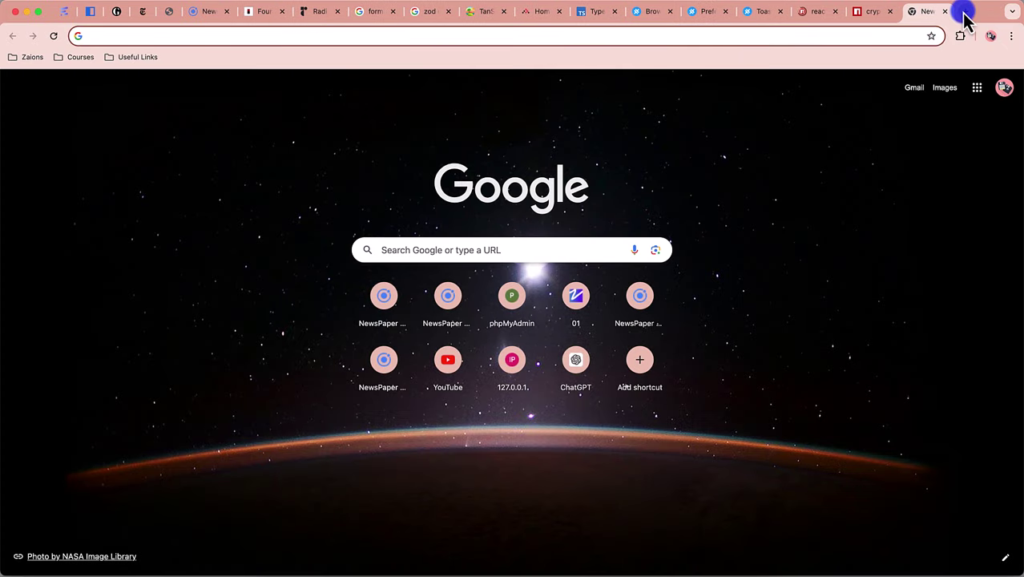
pyautogui.write('useS')
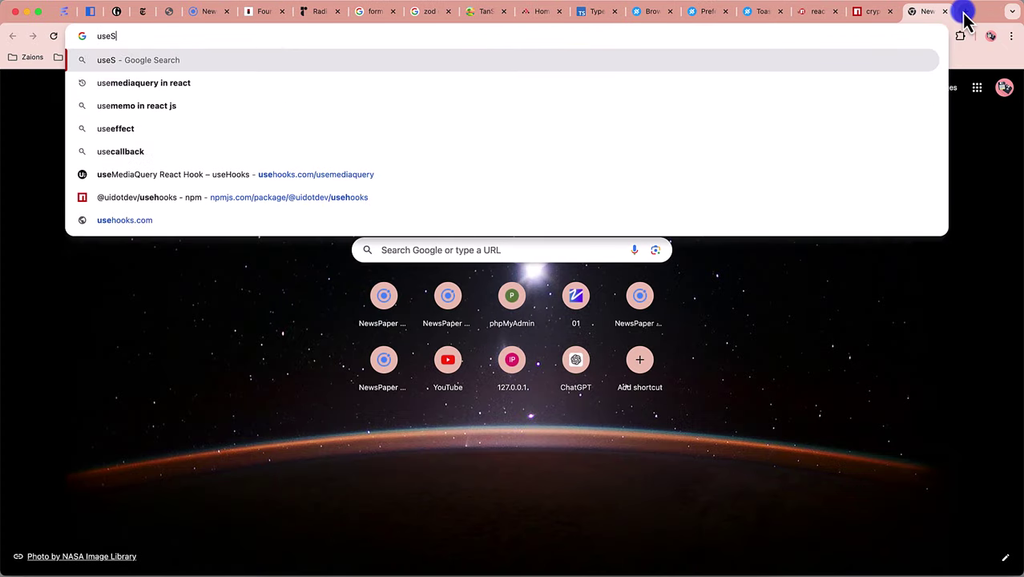
pyautogui.write('earch')
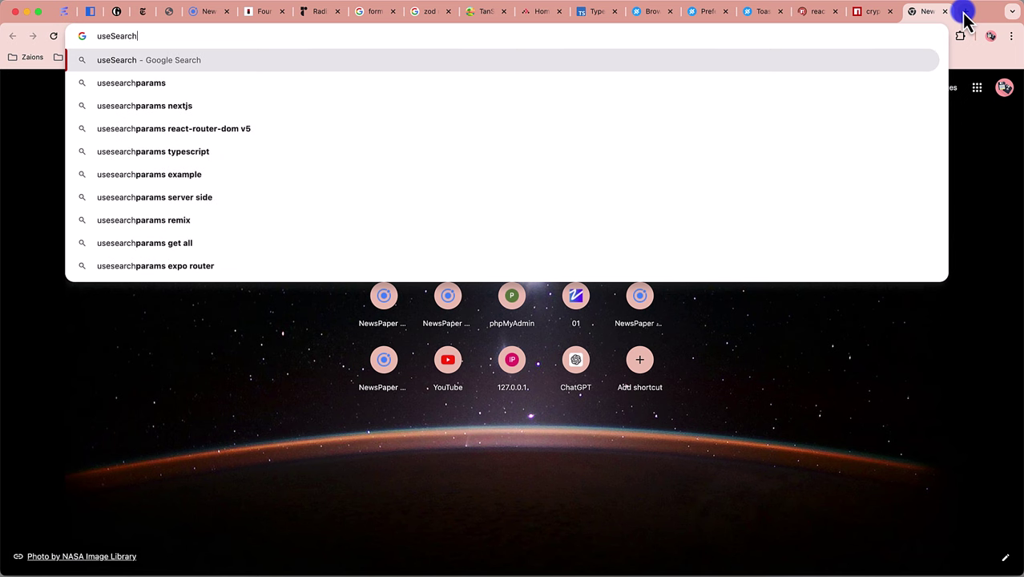
pyautogui.press('Down')
pyautogui.press('Return')
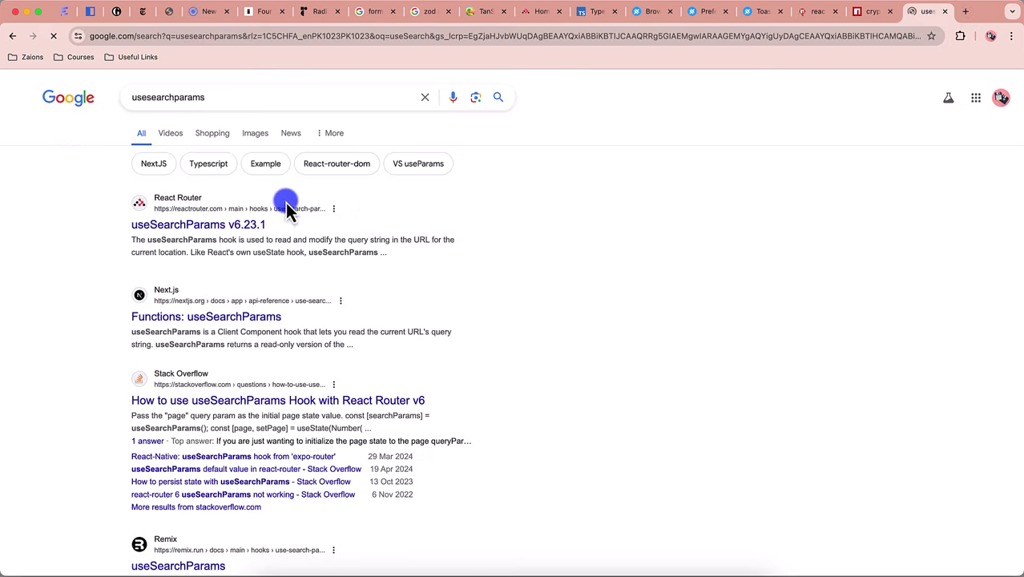
pyautogui.click(177, 229)
# Step: Back in the news app, skim the 'iphone 15' result cards, then go to News Feed
pyautogui.click(201, 12)
pyautogui.click(471, 197)
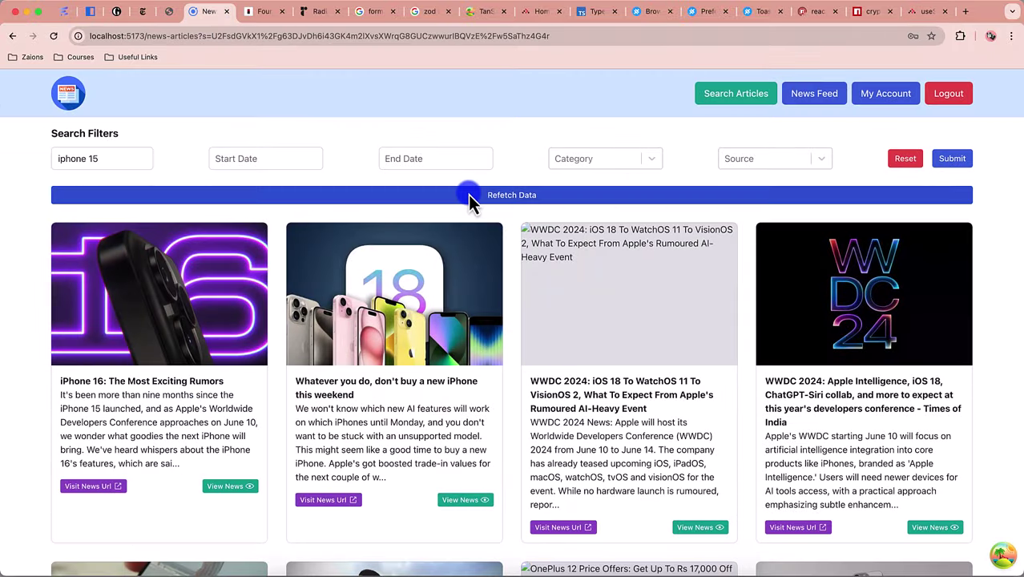
pyautogui.click(166, 446)
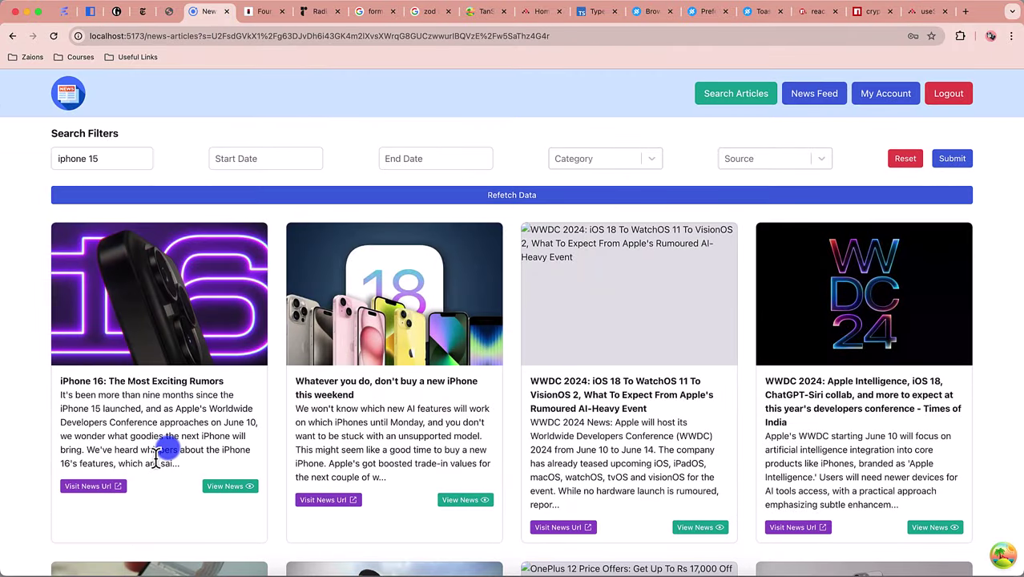
pyautogui.scroll(-5, 160, 453)
pyautogui.scroll(-5, 160, 450)
pyautogui.scroll(10, 163, 401)
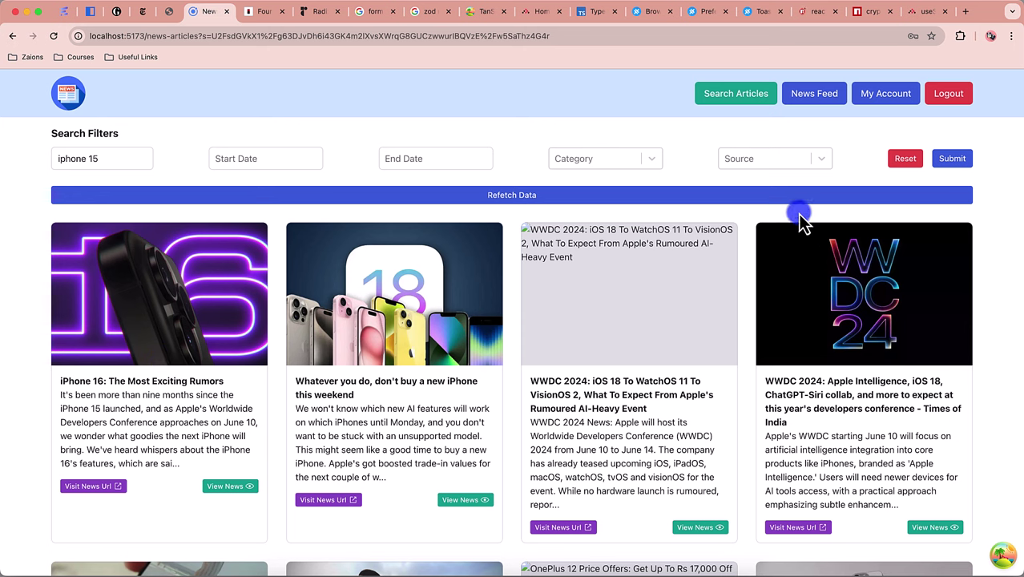
pyautogui.click(818, 97)
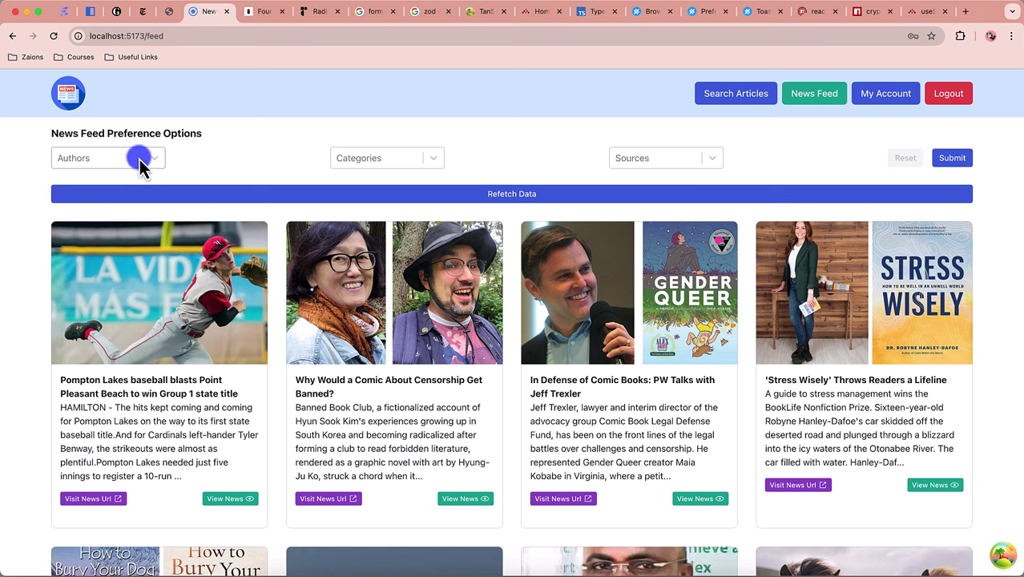
# Step: Check the Authors, Categories and Sources lists, then filter the feed to entertainment and submit
pyautogui.click(144, 160)
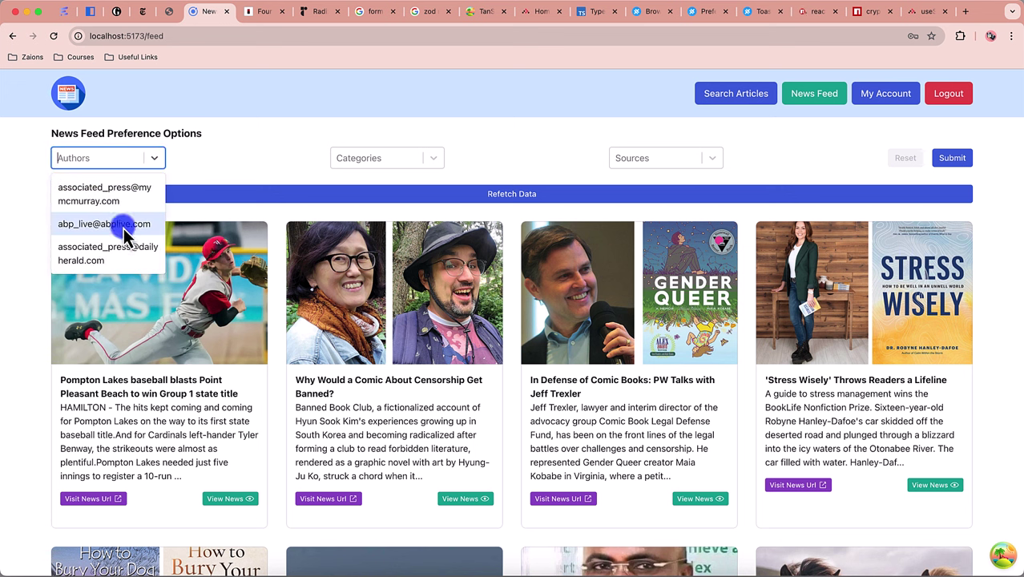
pyautogui.click(412, 158)
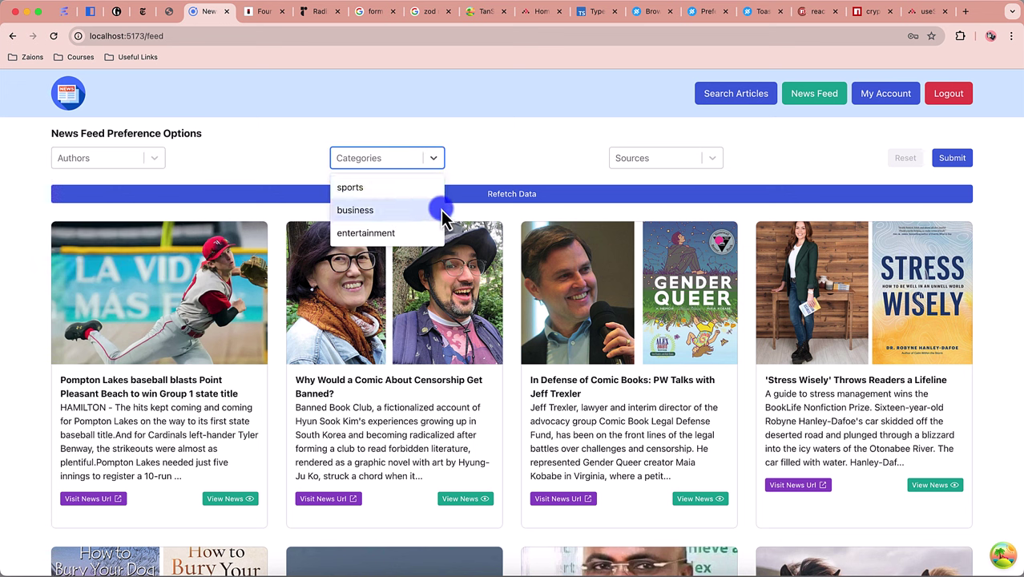
pyautogui.click(679, 145)
pyautogui.click(679, 154)
pyautogui.click(792, 157)
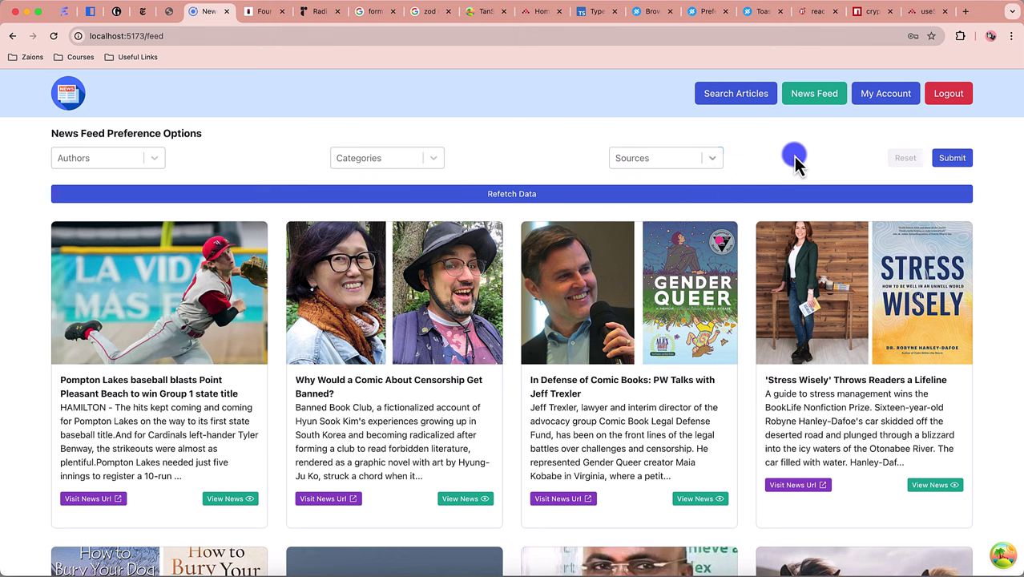
pyautogui.click(431, 163)
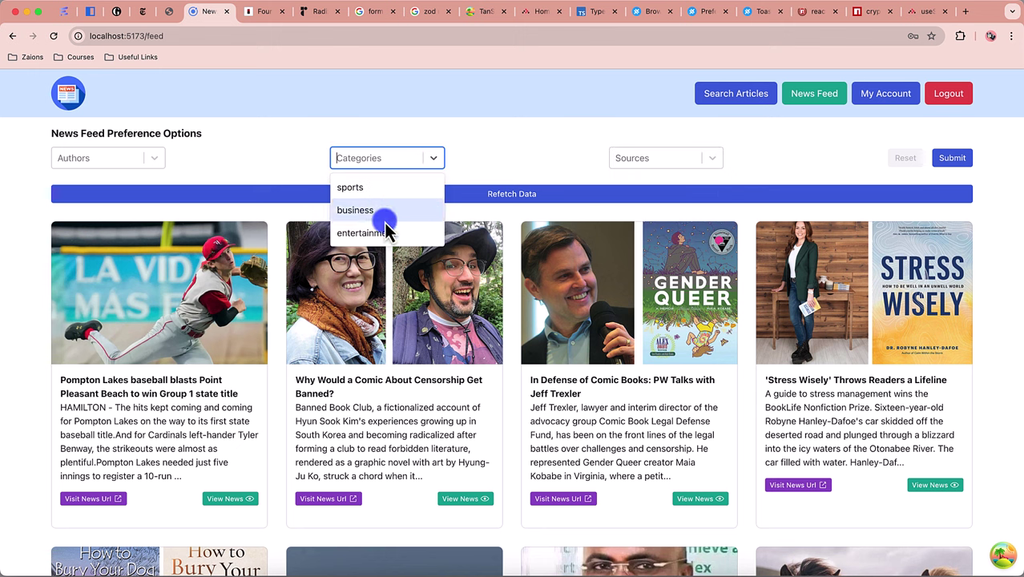
pyautogui.click(380, 234)
pyautogui.click(954, 167)
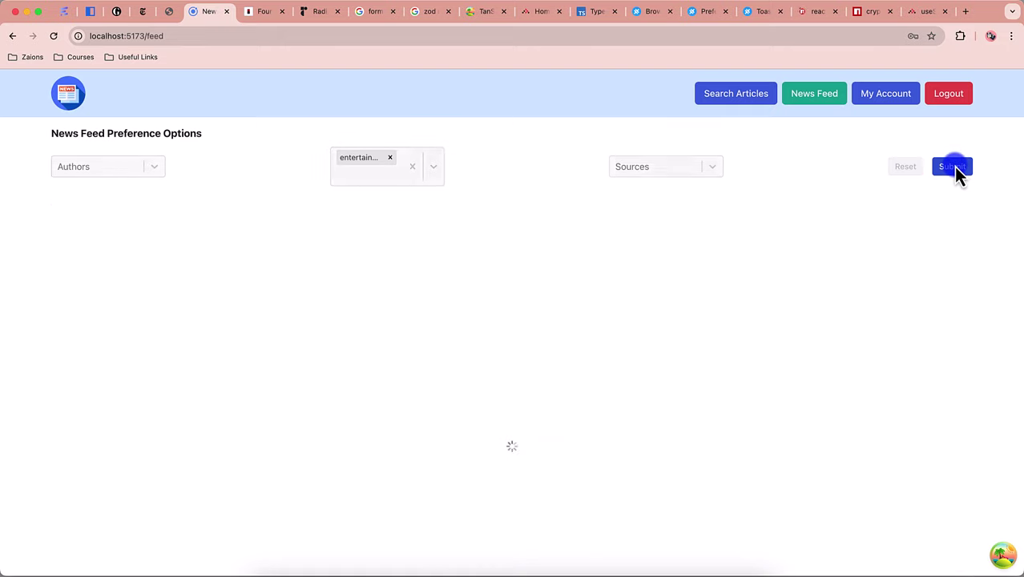
pyautogui.click(345, 170)
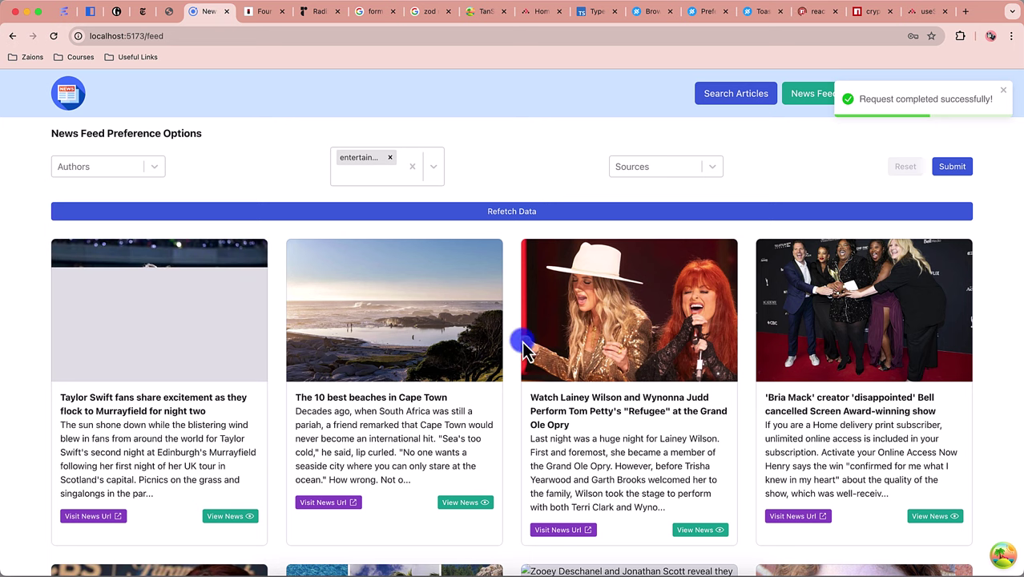
# Step: Open the Search Articles page, reload it, and start a new blank browser tab
pyautogui.click(737, 103)
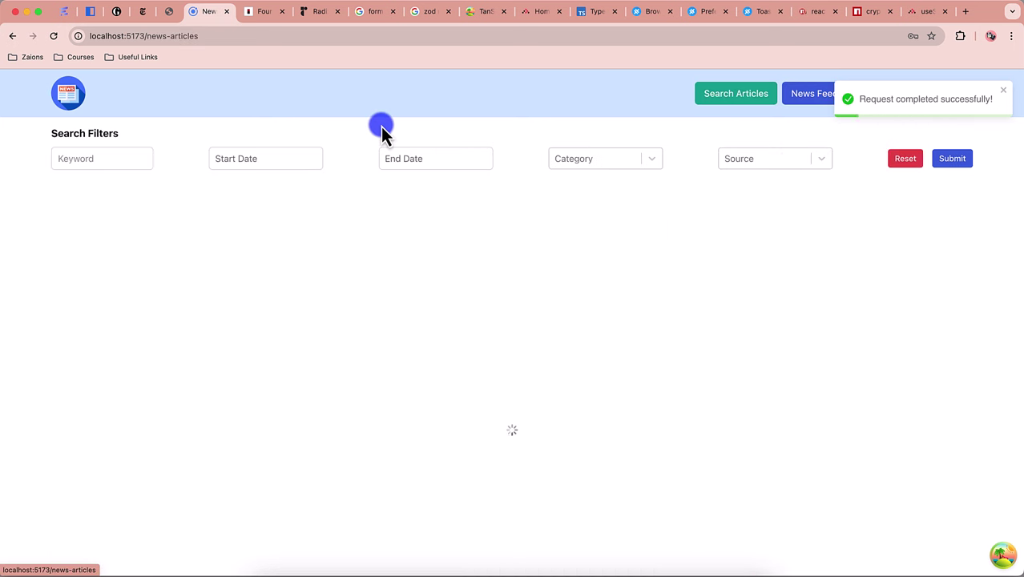
pyautogui.click(53, 36)
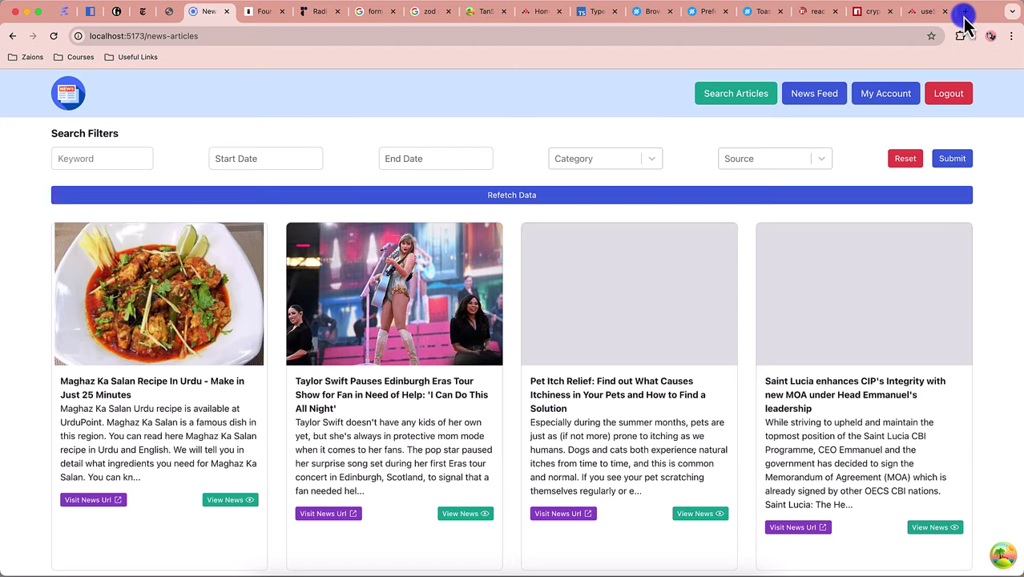
pyautogui.click(966, 11)
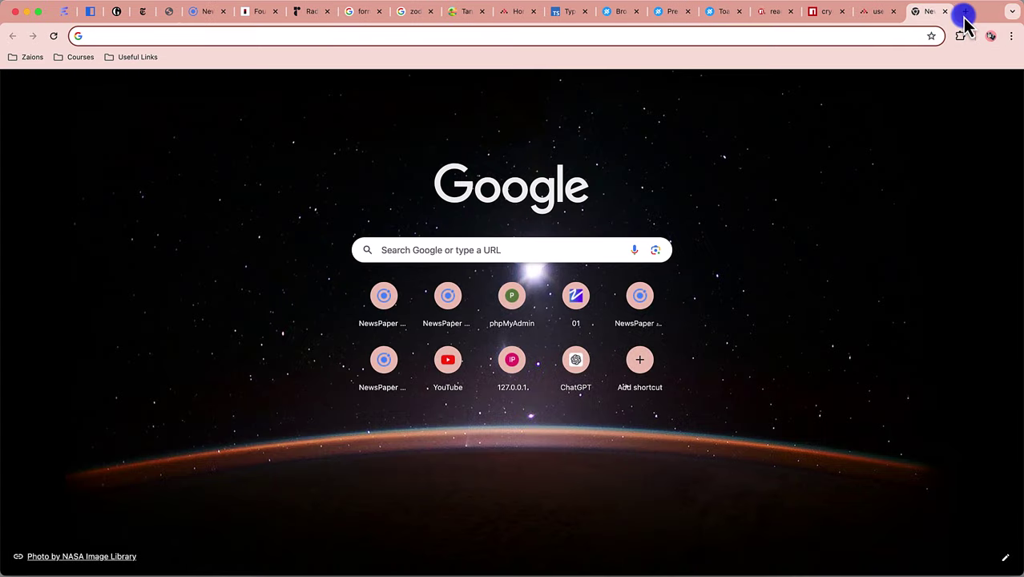
# Step: Google 'reactjs route guard with react router v6', then return to the news app tab
pyautogui.write('reactjs rou')
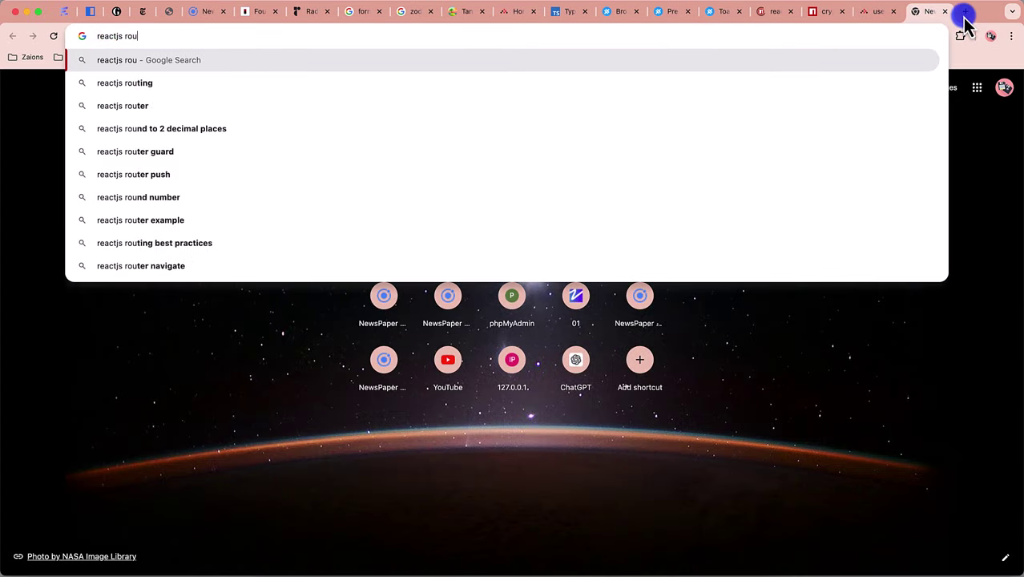
pyautogui.write('te guard')
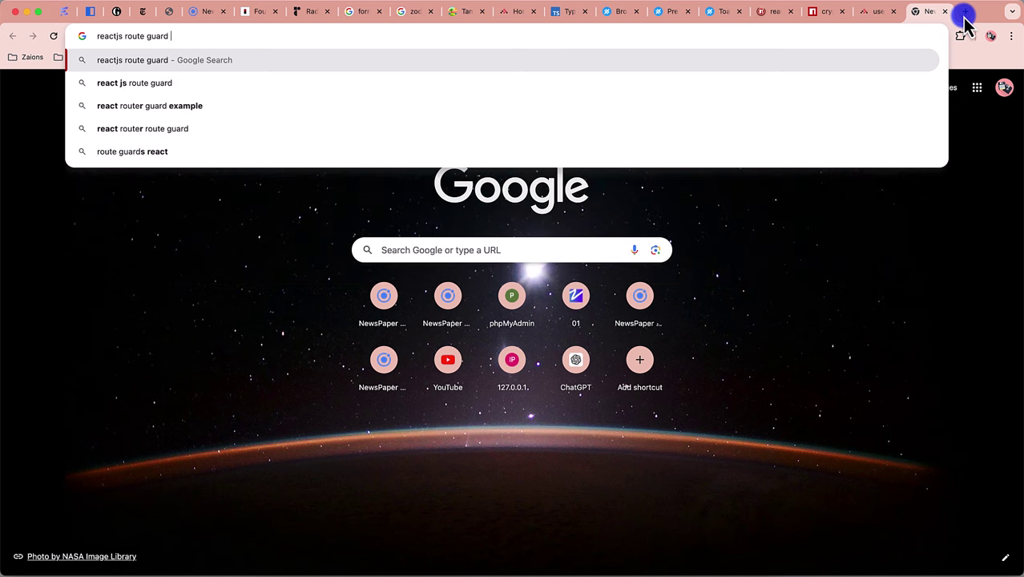
pyautogui.write(' with react ')
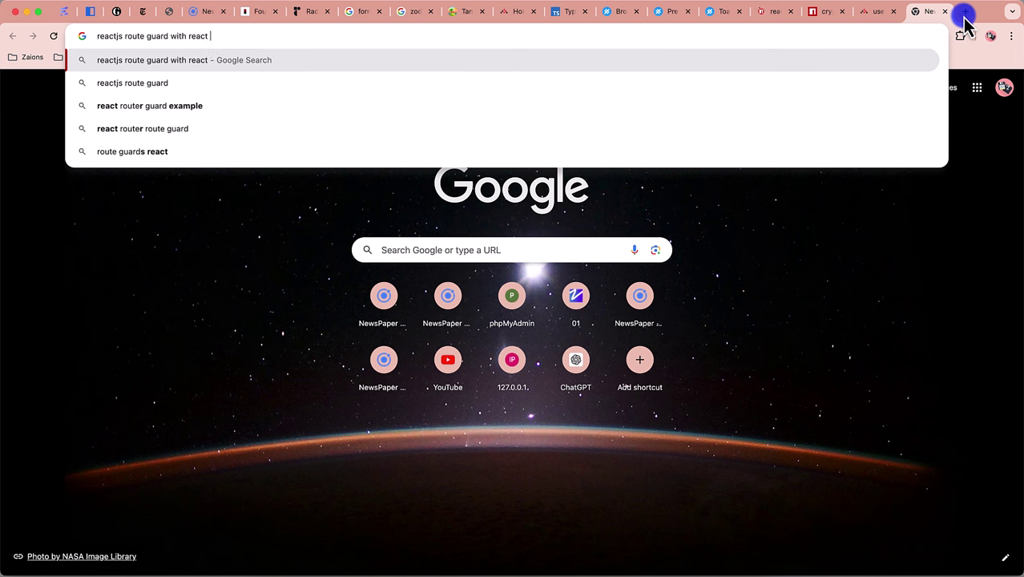
pyautogui.write('router v6')
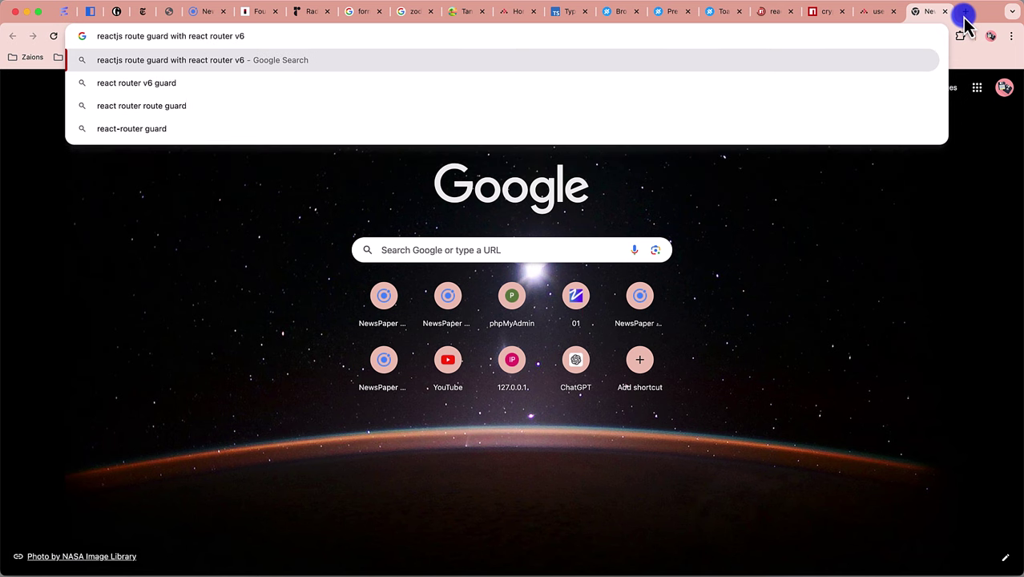
pyautogui.press('Return')
pyautogui.click(201, 13)
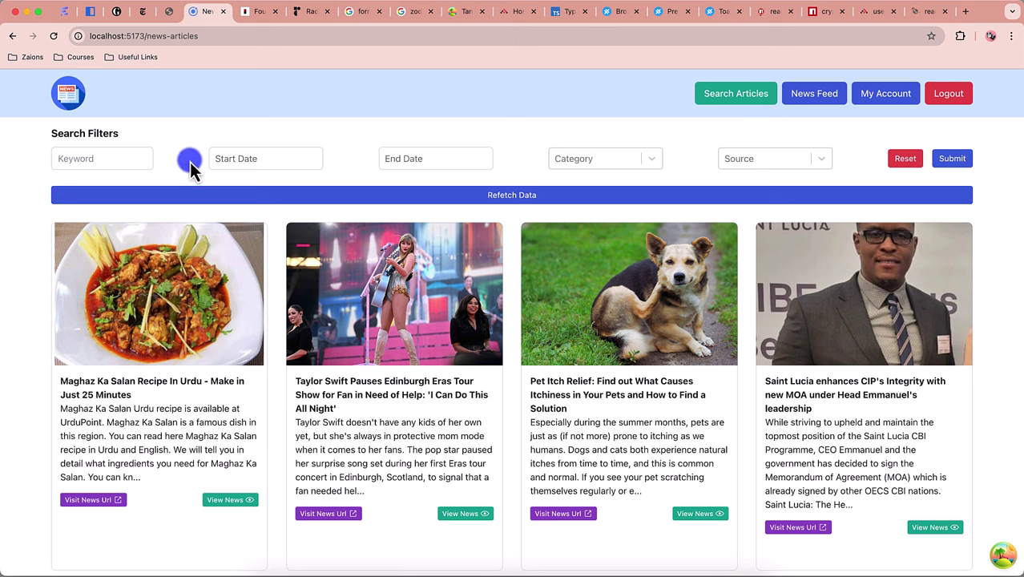
# Step: Search articles for 'iphone 15' via autofill, then select the encrypted URL query and reload
pyautogui.click(102, 168)
pyautogui.write('ip')
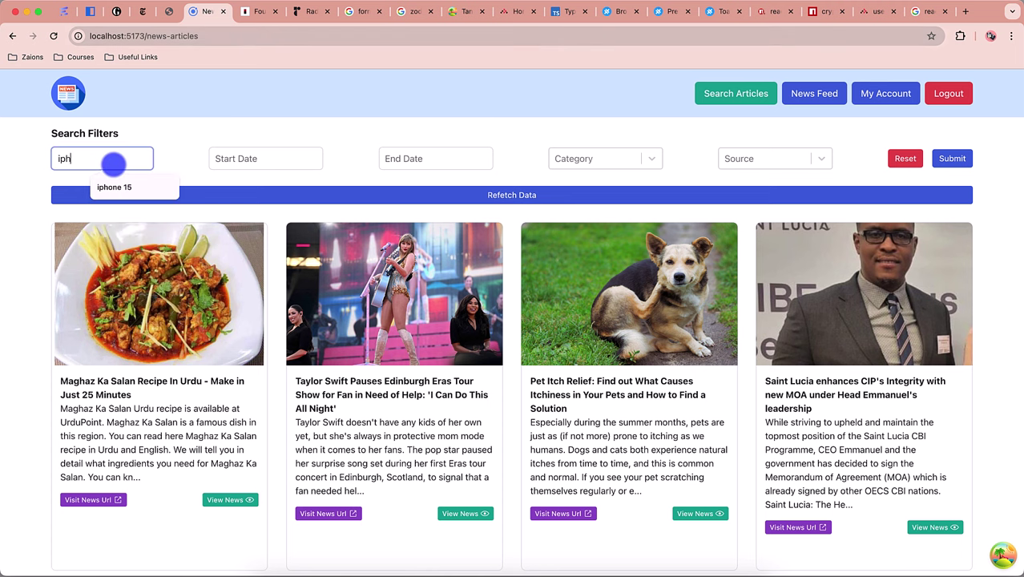
pyautogui.write('h')
pyautogui.click(114, 187)
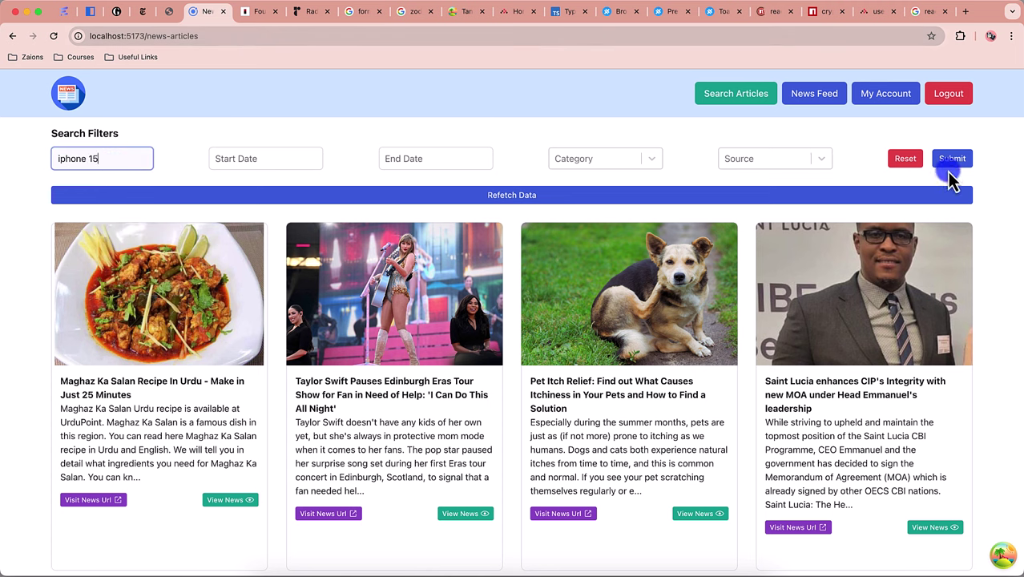
pyautogui.click(949, 164)
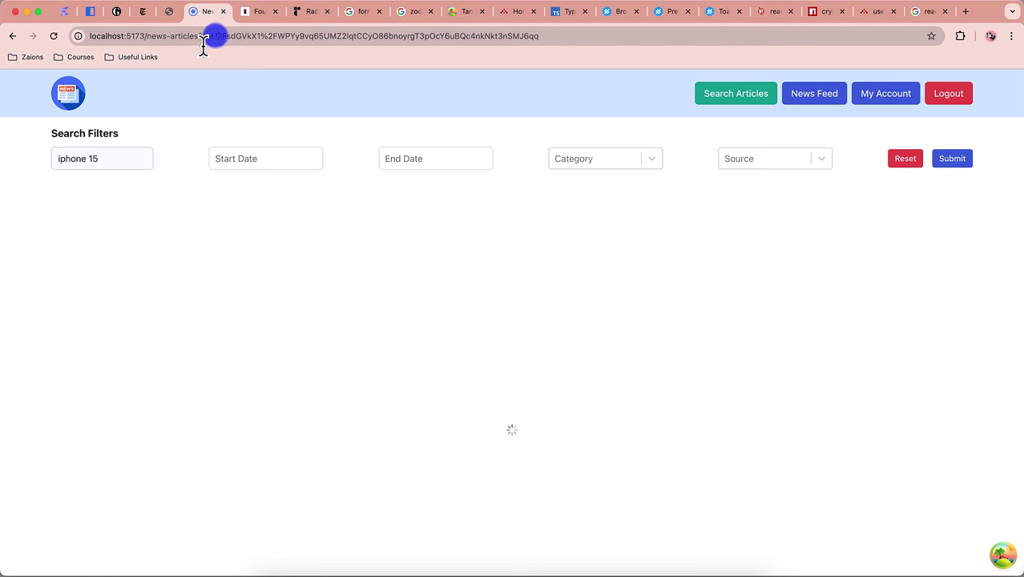
pyautogui.moveTo(529, 47); pyautogui.dragTo(215, 62)
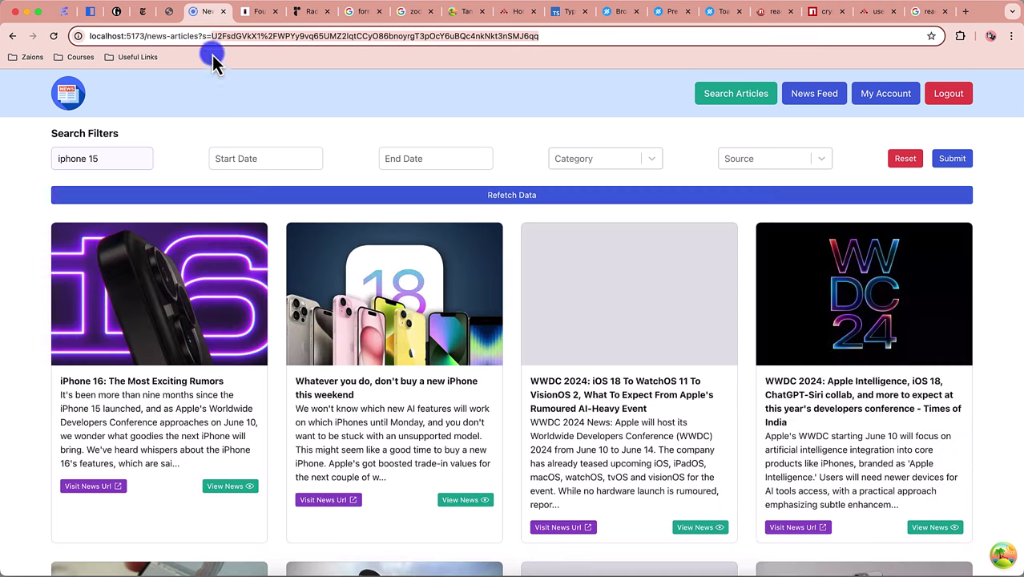
pyautogui.click(53, 37)
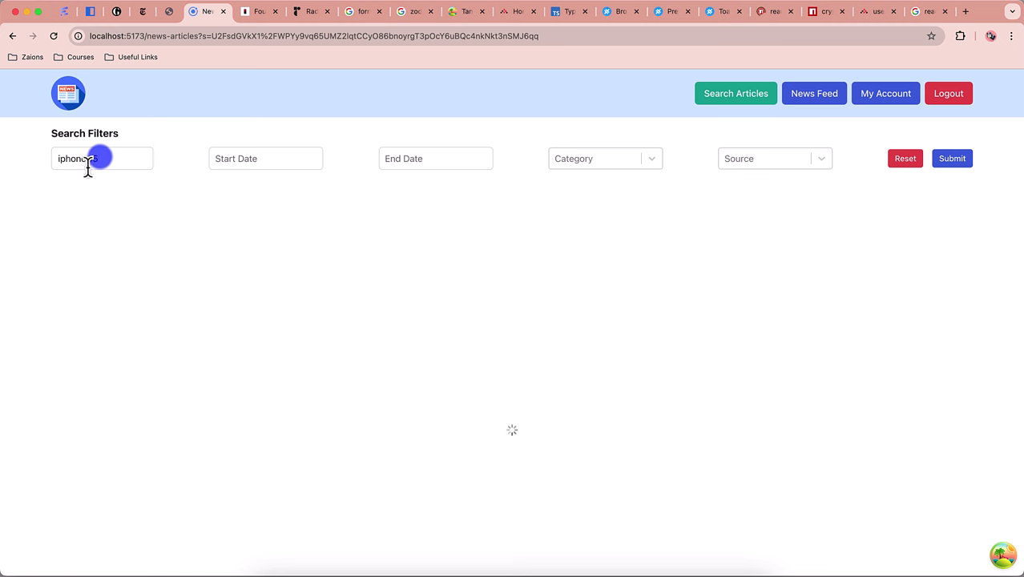
# Step: Edit the end of the encrypted ?s= value to 'qv' and load the tampered address
pyautogui.click(532, 37)
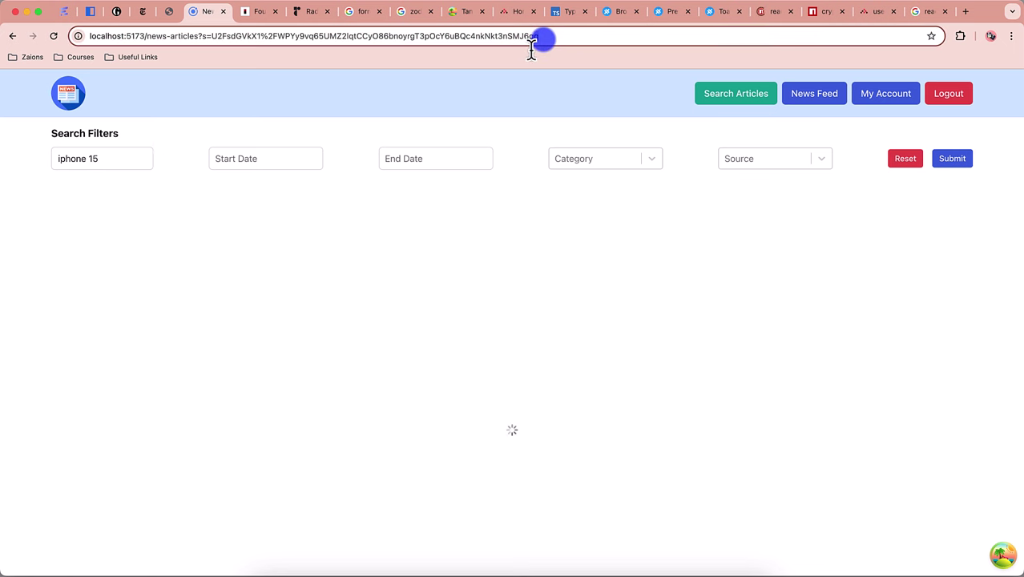
pyautogui.click(531, 37)
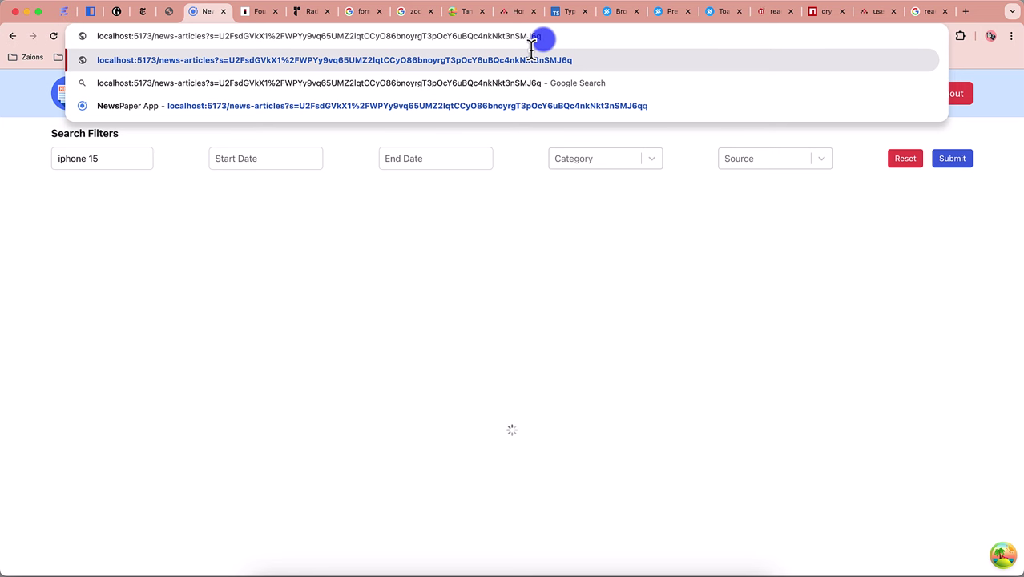
pyautogui.write('q')
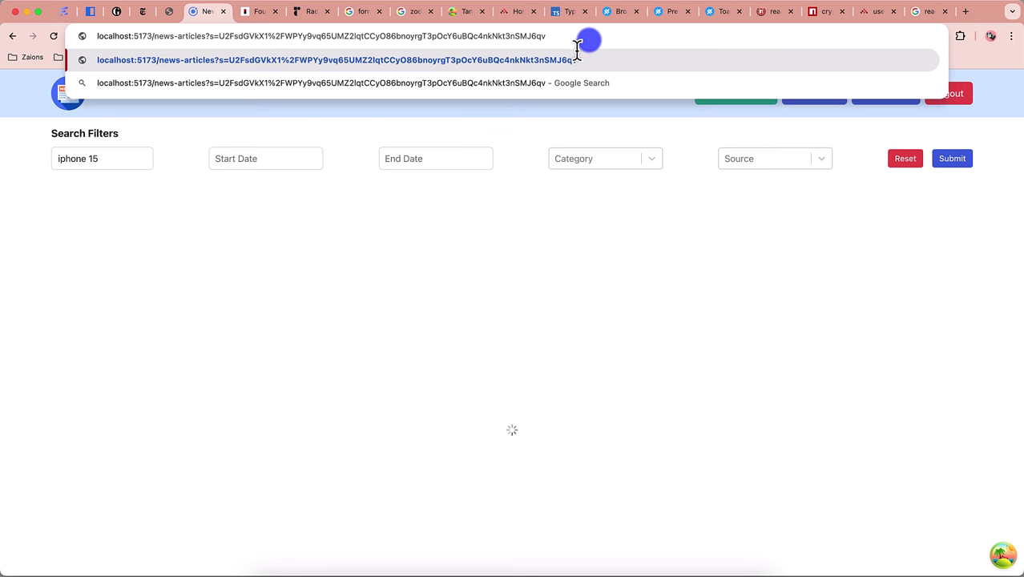
pyautogui.press('BackSpace')
pyautogui.press('BackSpace')
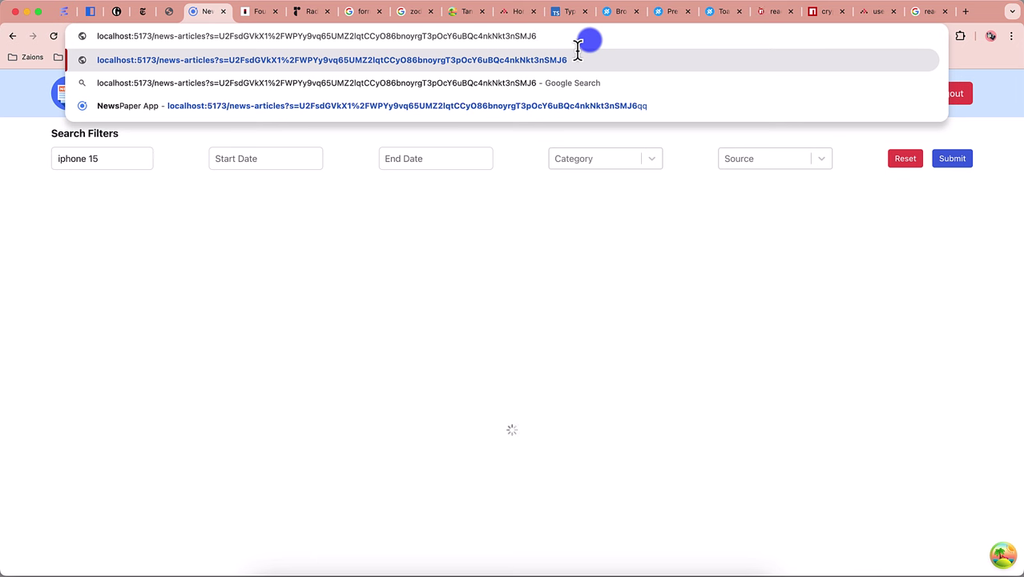
pyautogui.write('qv')
pyautogui.press('Return')
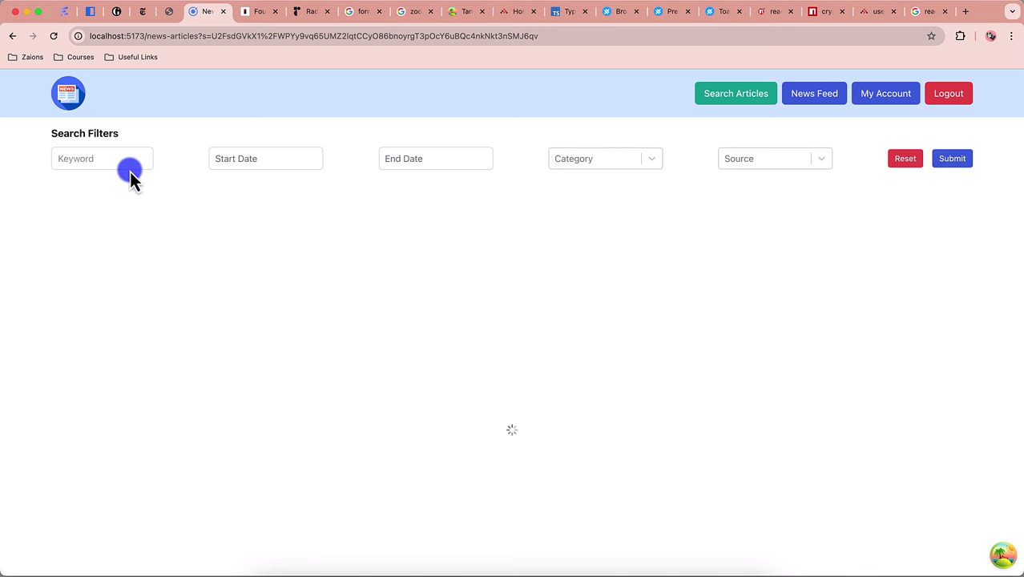
# Step: Open a taller DevTools Console and check the frontend vite dev server output in the terminal
pyautogui.press('super+alt+i')
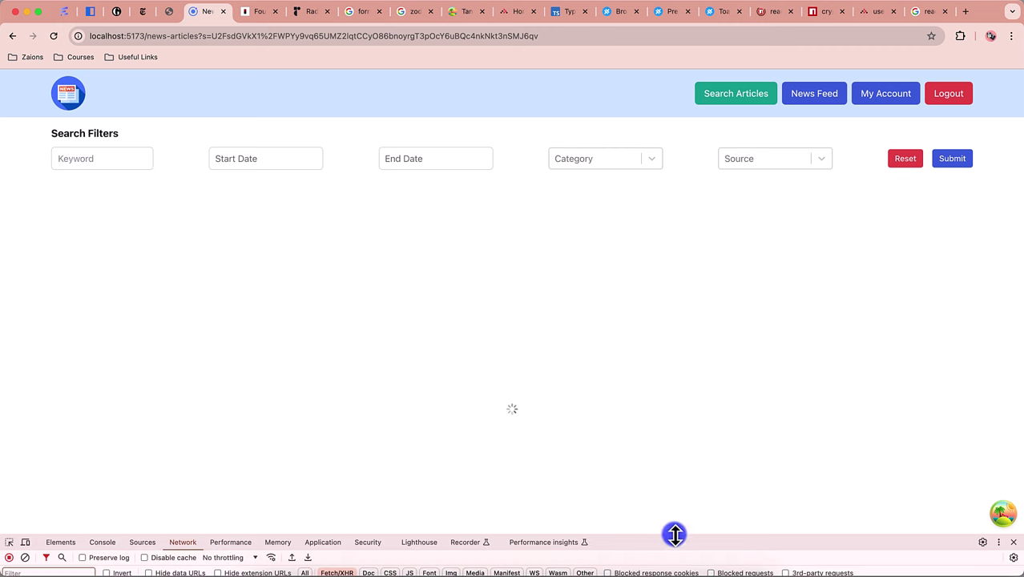
pyautogui.moveTo(689, 508); pyautogui.dragTo(689, 405)
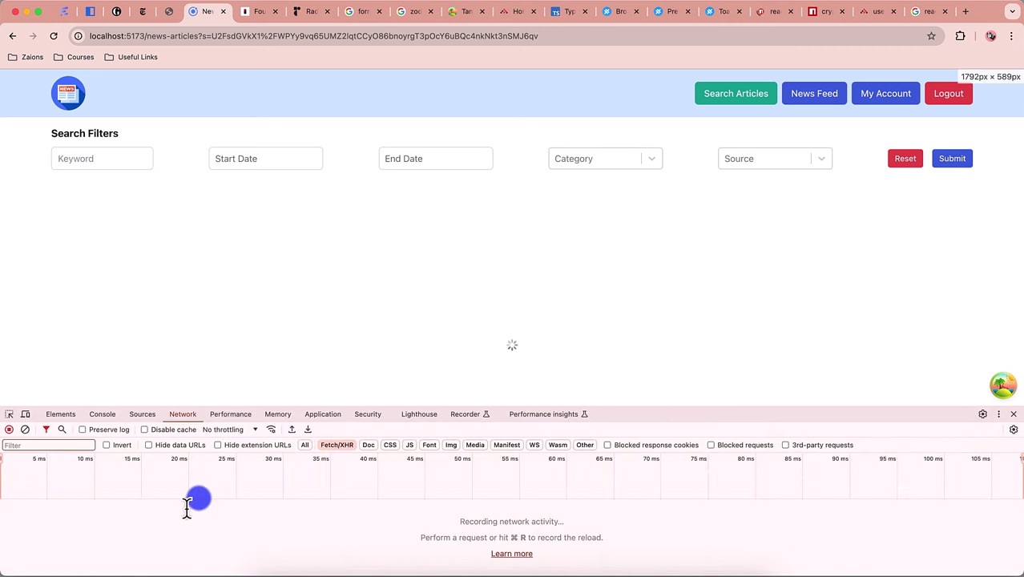
pyautogui.click(108, 416)
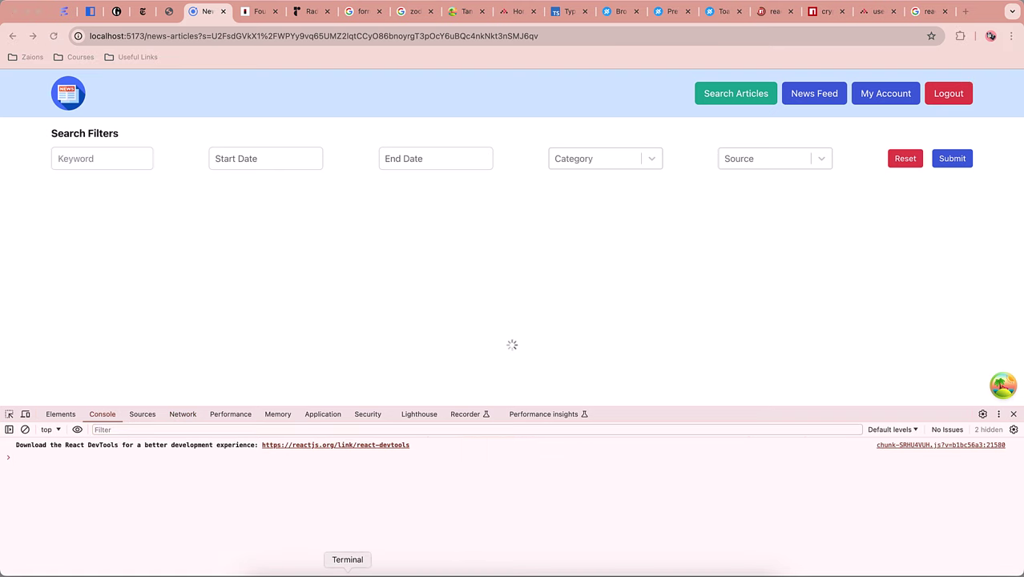
pyautogui.click(353, 569)
pyautogui.click(651, 23)
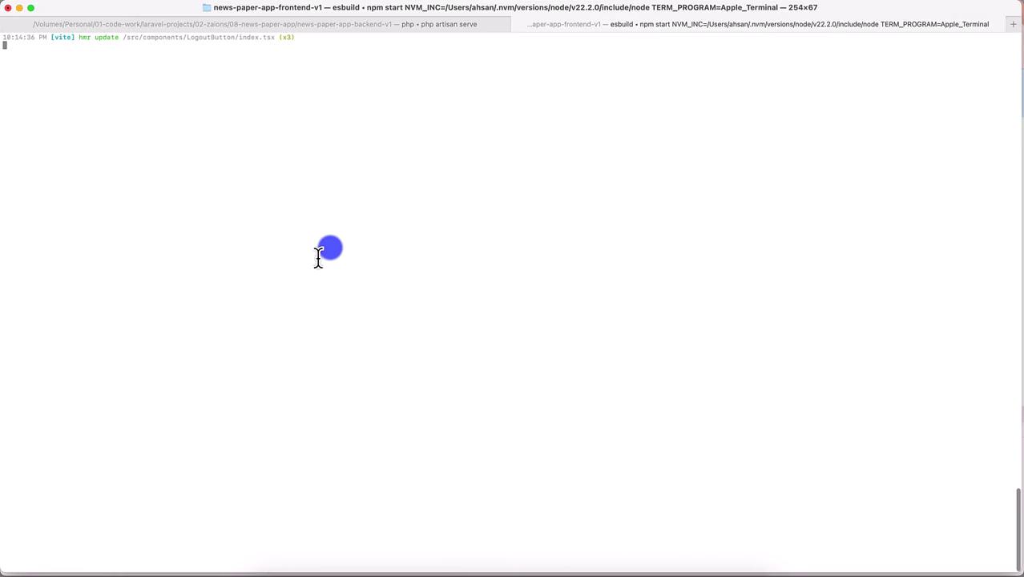
pyautogui.click(309, 570)
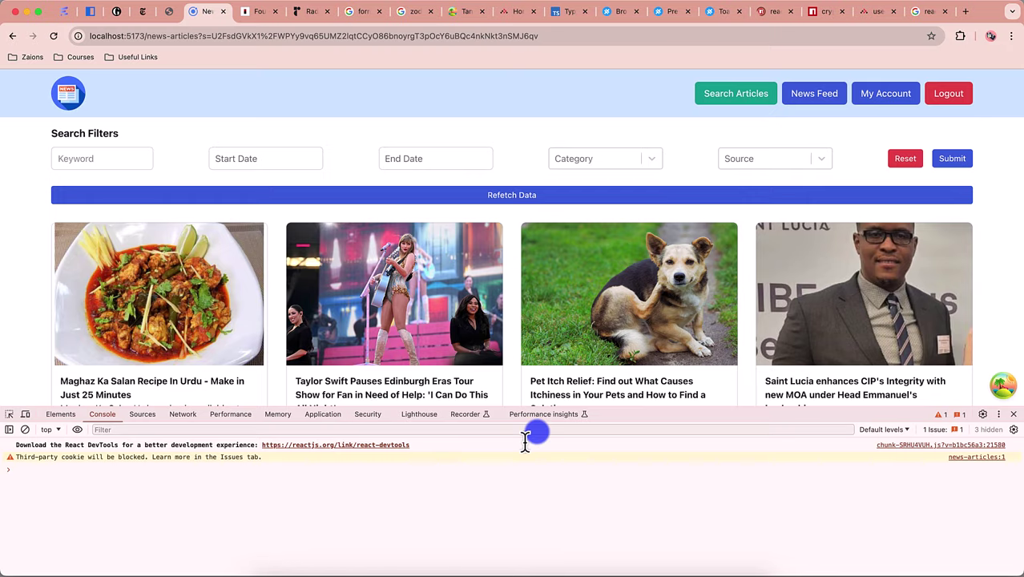
pyautogui.moveTo(679, 409); pyautogui.dragTo(679, 514)
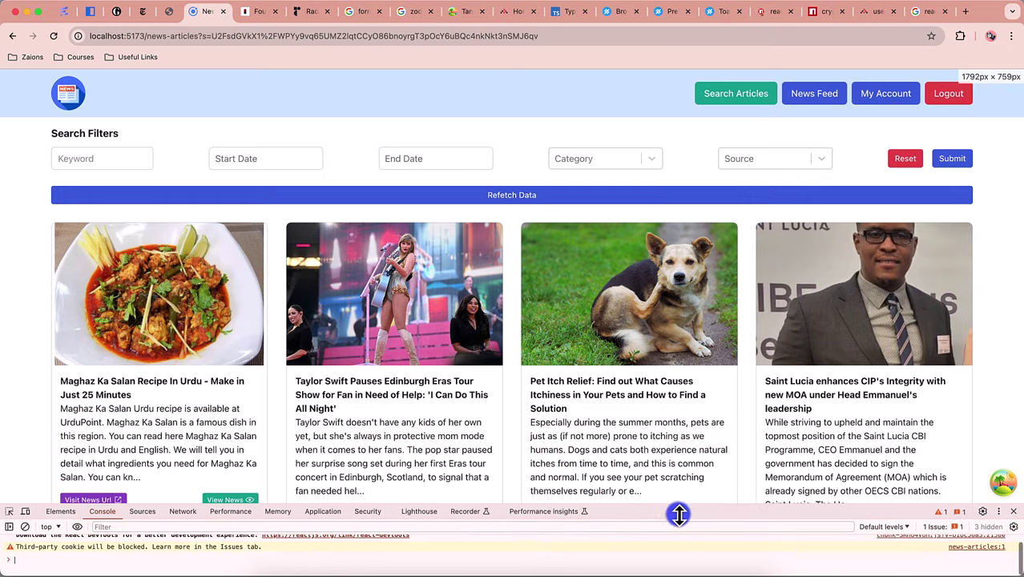
# Step: Restore the encrypted search URL's ending to …qq and reload so 'iphone 15' returns
pyautogui.click(527, 37)
pyautogui.press('BackSpace')
pyautogui.write('q')
pyautogui.press('Return')
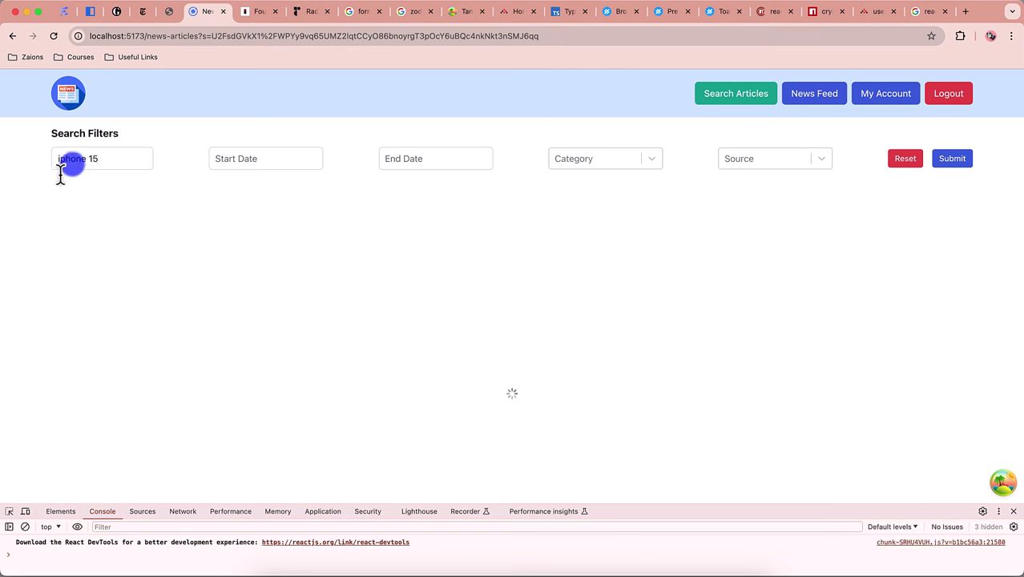
# Step: Go to the News Feed page from the app header
pyautogui.click(834, 100)
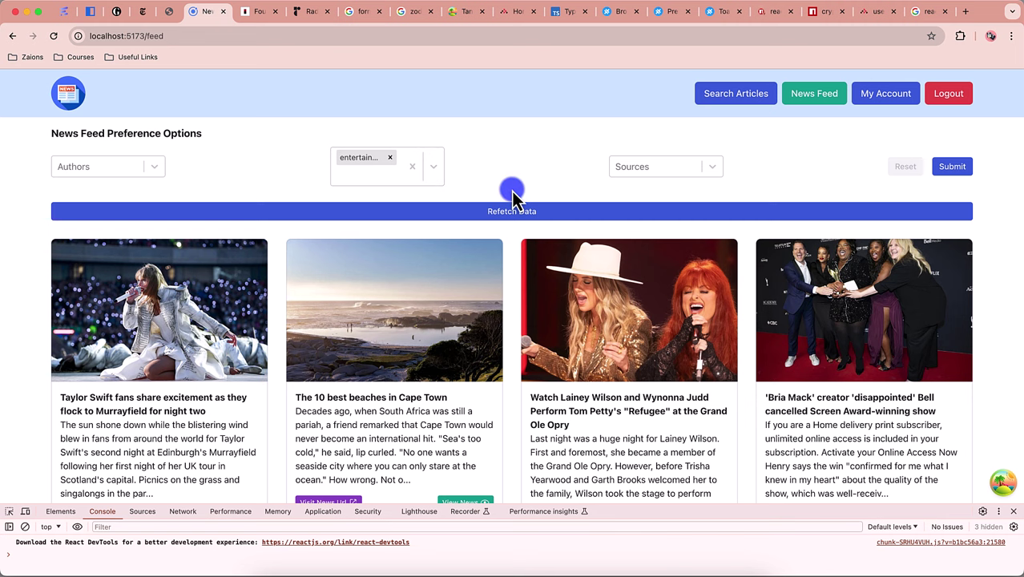
# Step: On My Account, complete the surname in the name field and click Update to save the full name
pyautogui.click(887, 98)
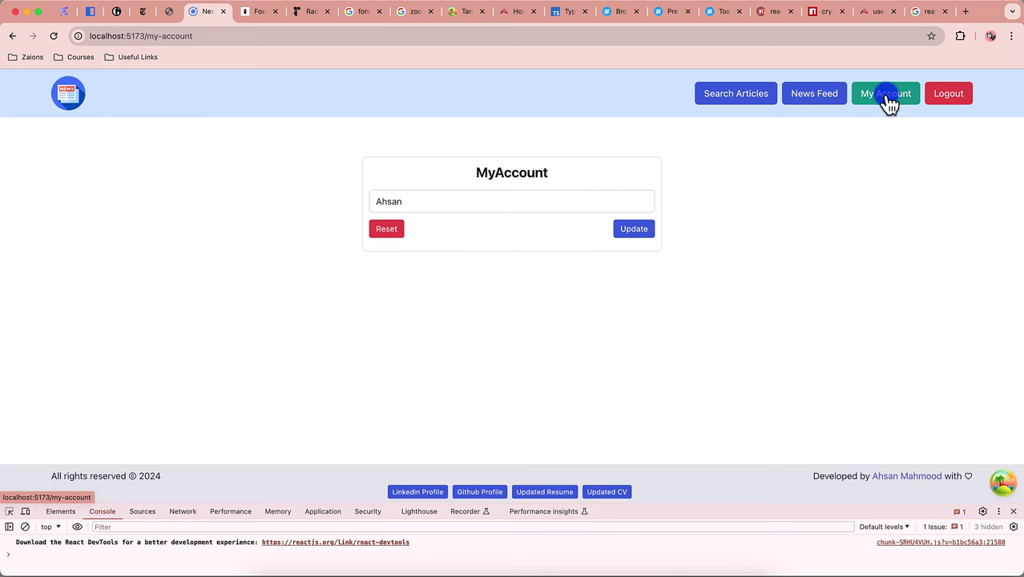
pyautogui.doubleClick(439, 205)
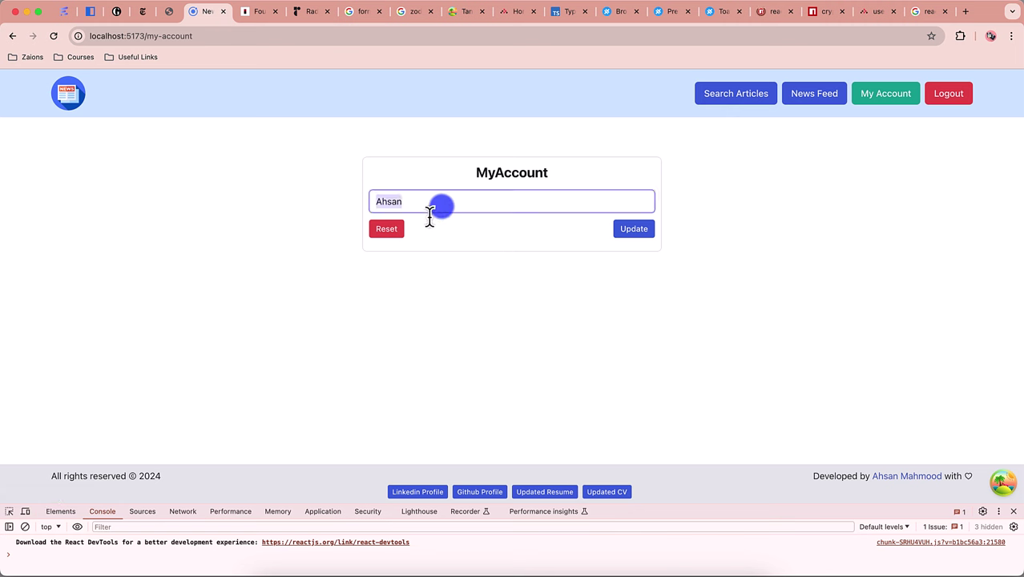
pyautogui.click(739, 208)
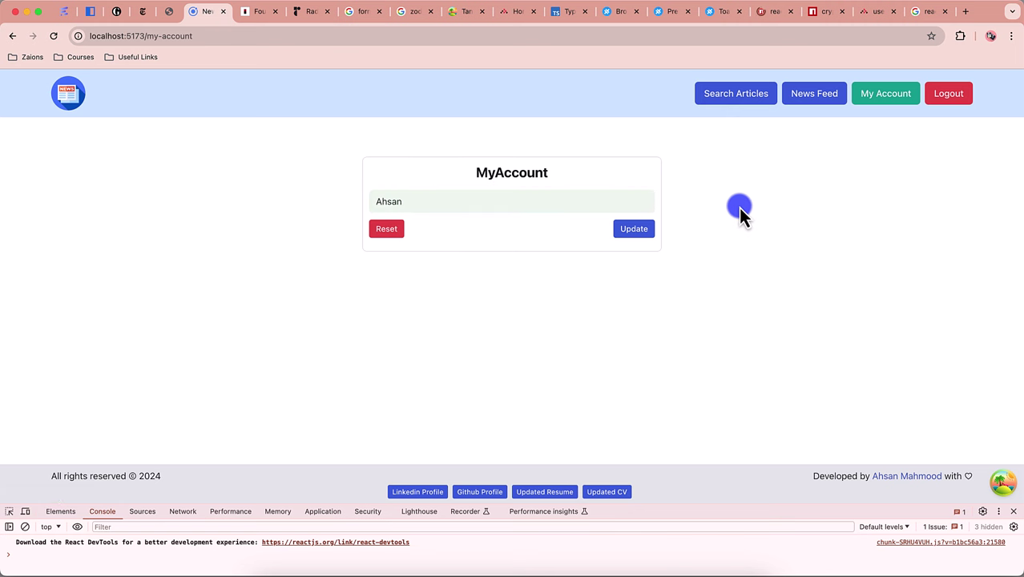
pyautogui.click(553, 206)
pyautogui.write('hmood')
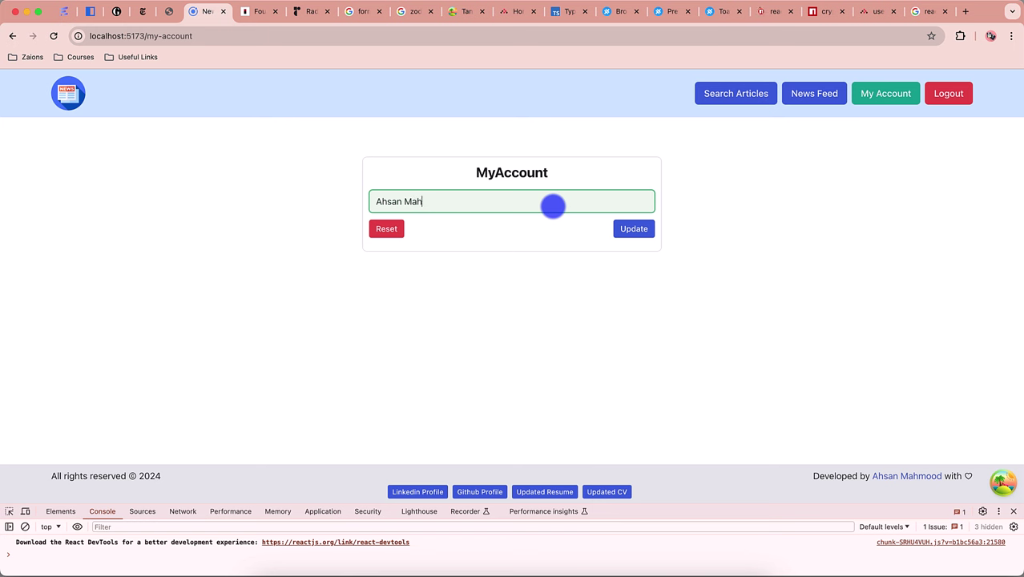
pyautogui.click(635, 230)
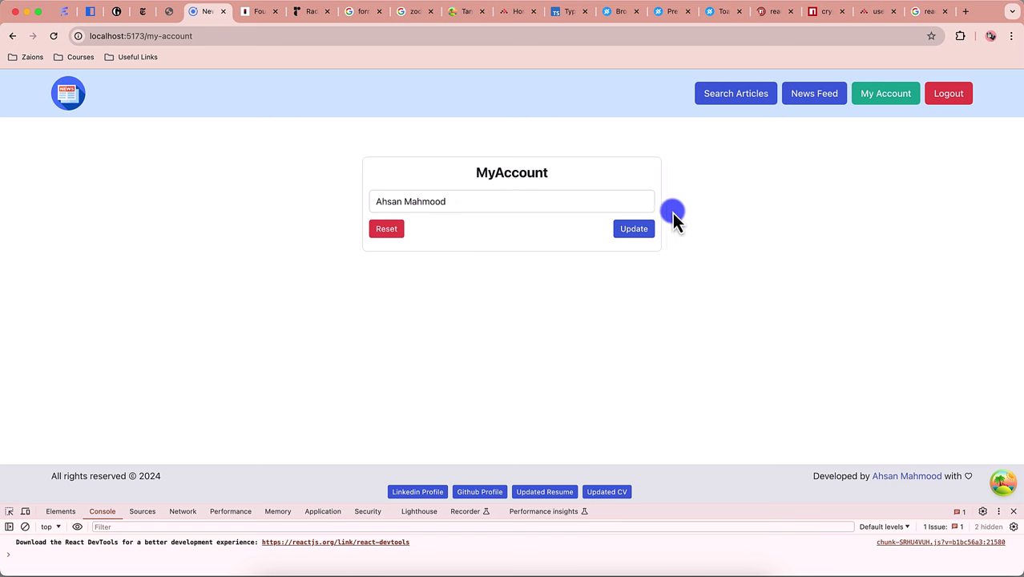
pyautogui.moveTo(759, 504); pyautogui.dragTo(753, 534)
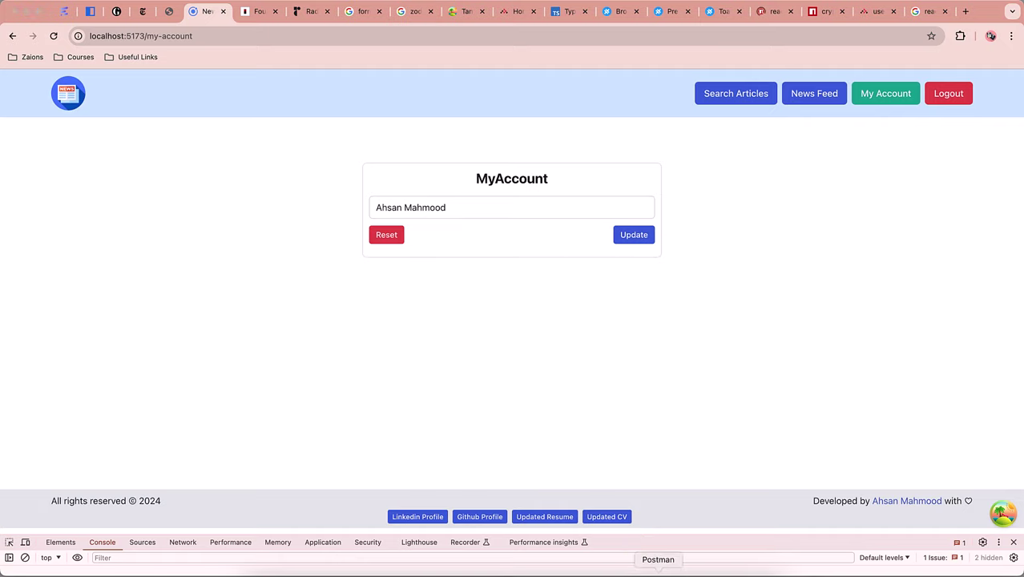
pyautogui.click(663, 570)
# Step: Expand Auth APIs, UserData, News Articles Apis Backend, Third Party APIs and NewsAPI.AI, then open Get Articles
pyautogui.click(64, 145)
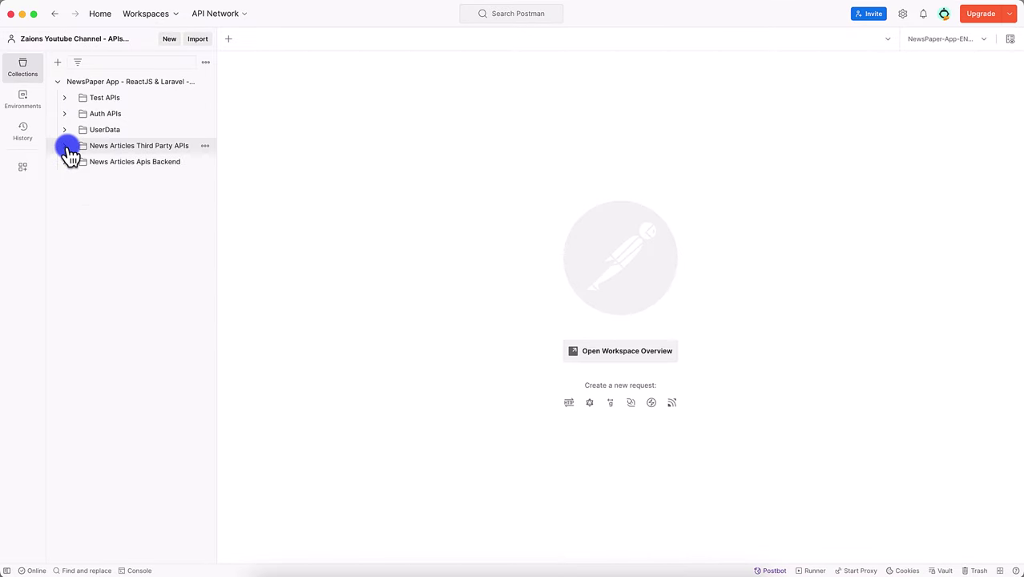
pyautogui.click(67, 113)
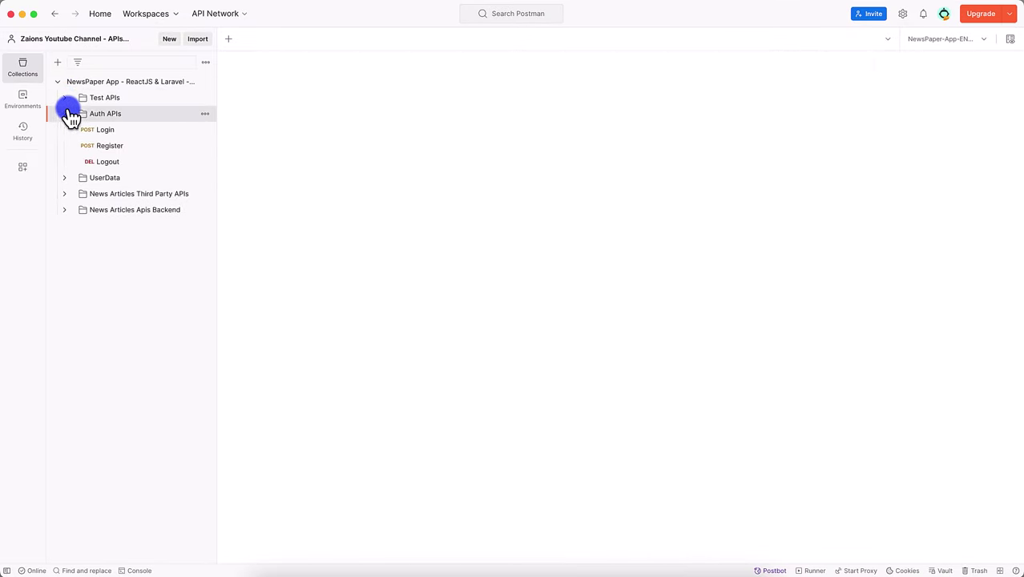
pyautogui.click(64, 177)
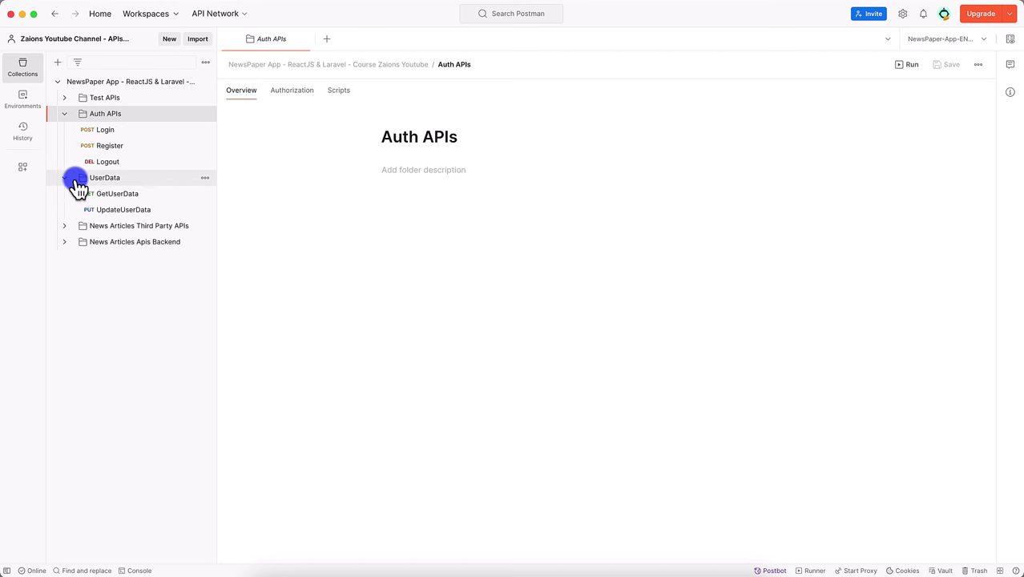
pyautogui.click(67, 243)
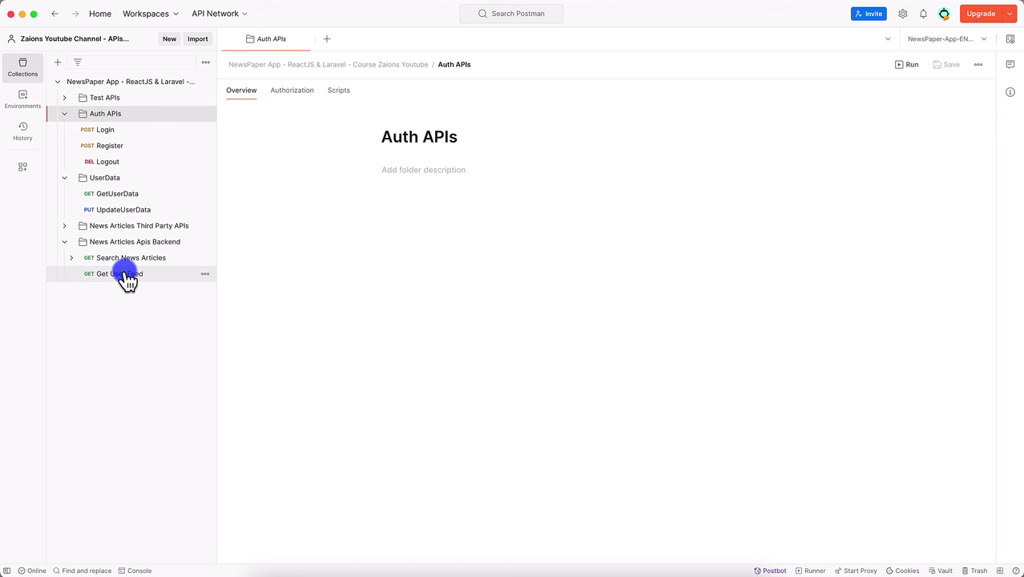
pyautogui.click(64, 227)
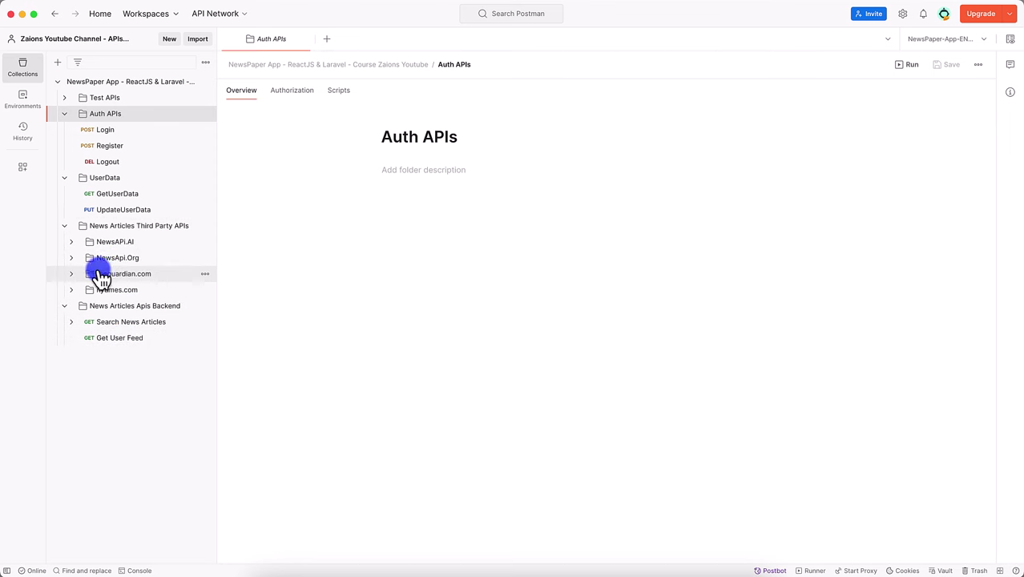
pyautogui.click(72, 242)
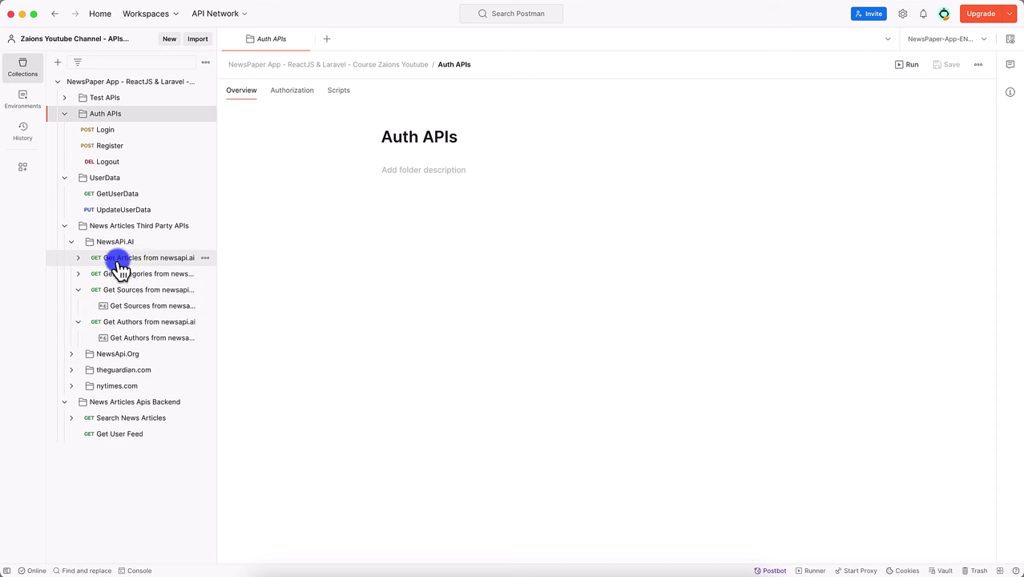
pyautogui.click(120, 258)
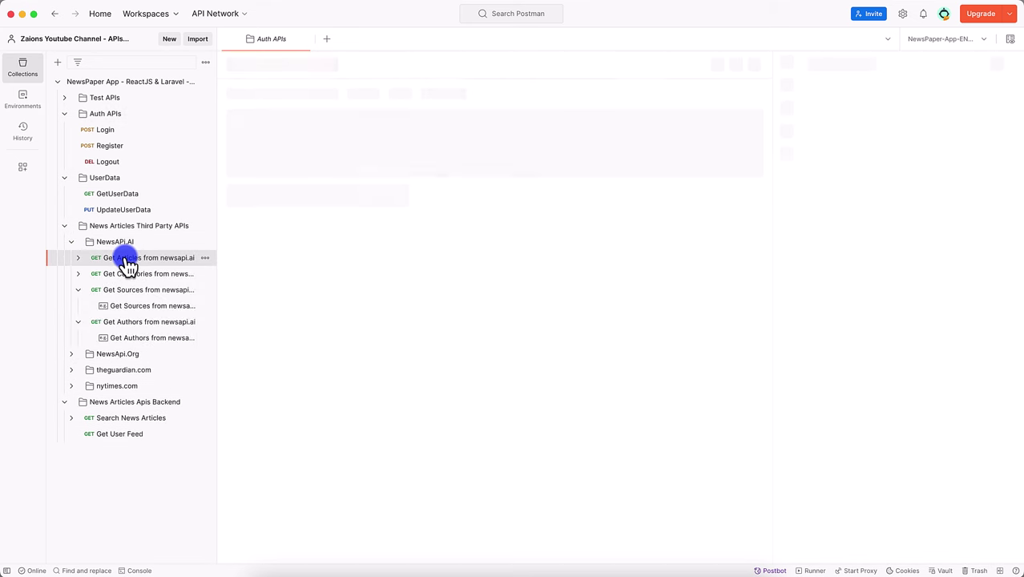
pyautogui.click(309, 572)
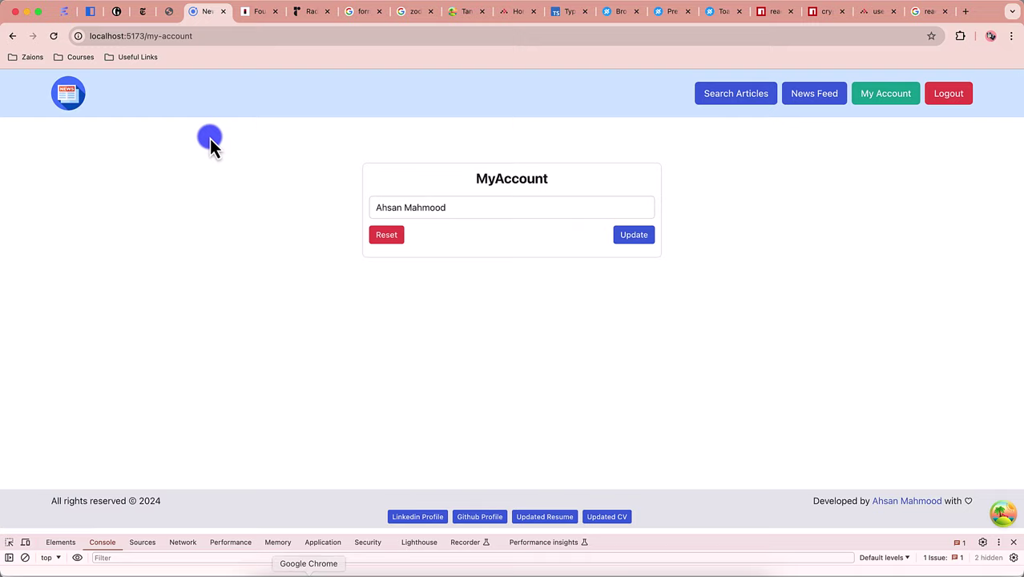
pyautogui.click(63, 15)
pyautogui.scroll(20, 263, 239)
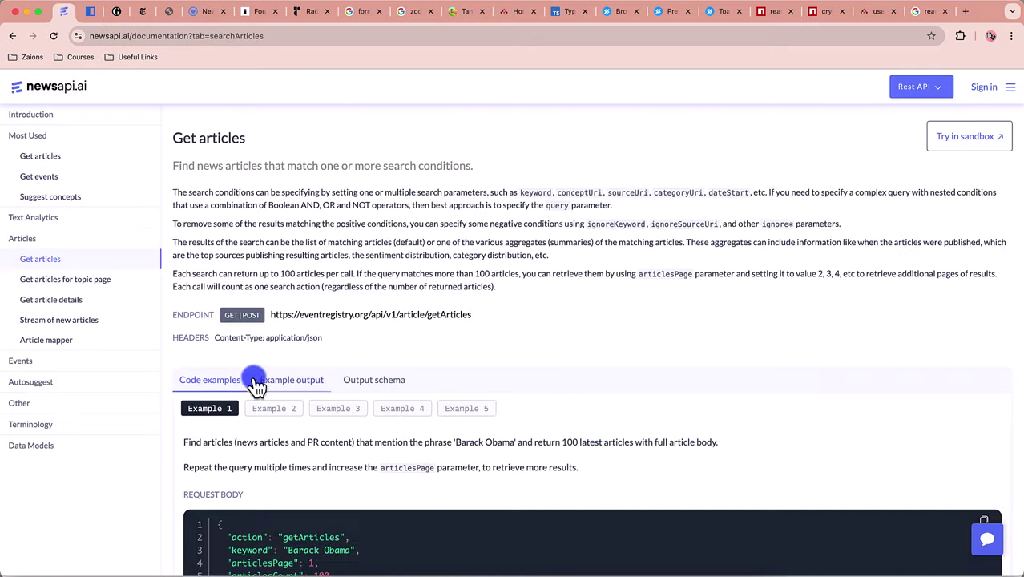
pyautogui.scroll(-5, 254, 384)
pyautogui.scroll(-5, 244, 428)
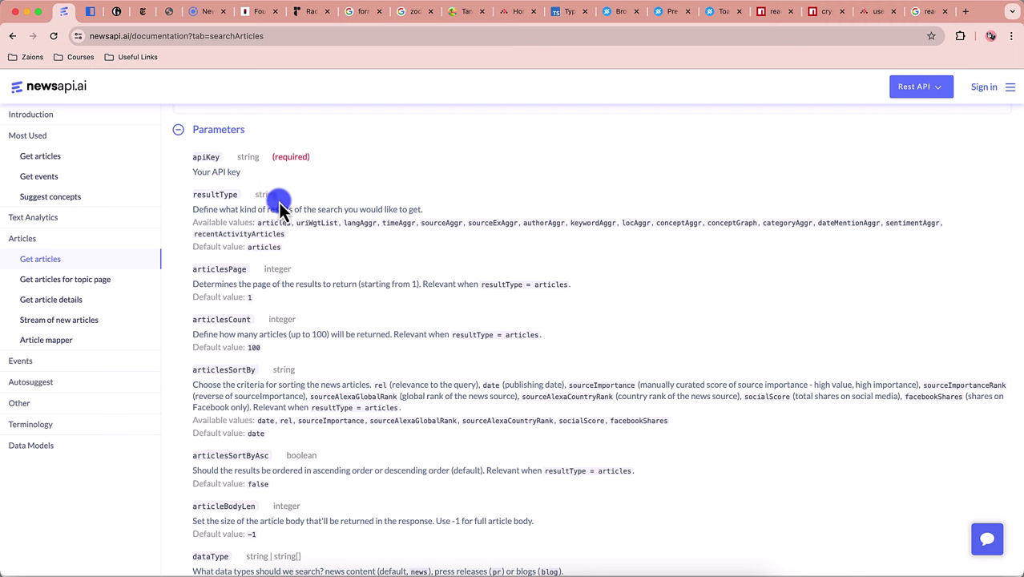
pyautogui.click(206, 11)
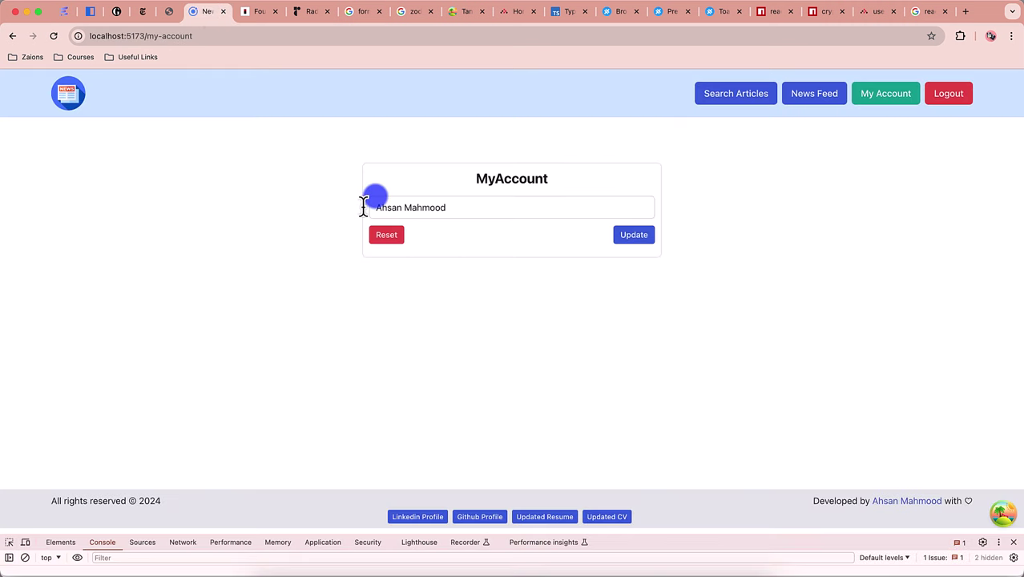